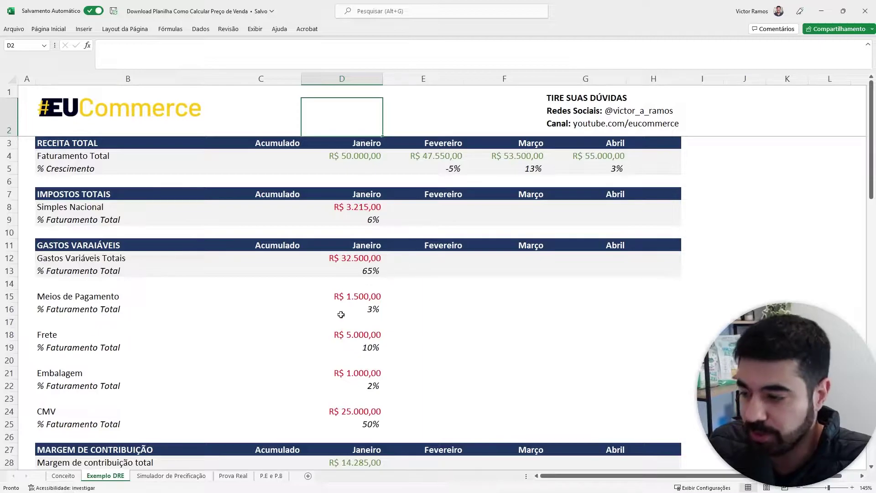
Step: Look through the Simulador de Precificação, Prova Real and P.E e P.B sheets, including the Ponto de Equilíbrio and Payback sections
{"action": "left_click", "coordinate": [177, 477]}
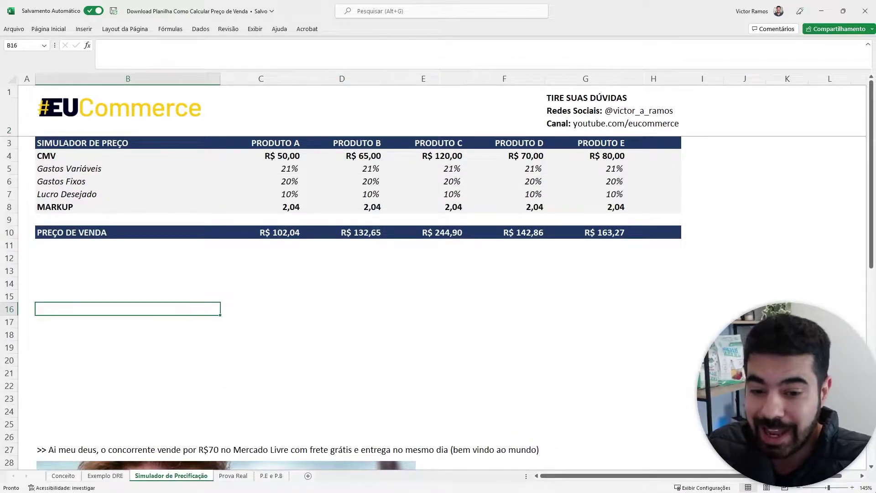
{"action": "mouse_move", "coordinate": [854, 488]}
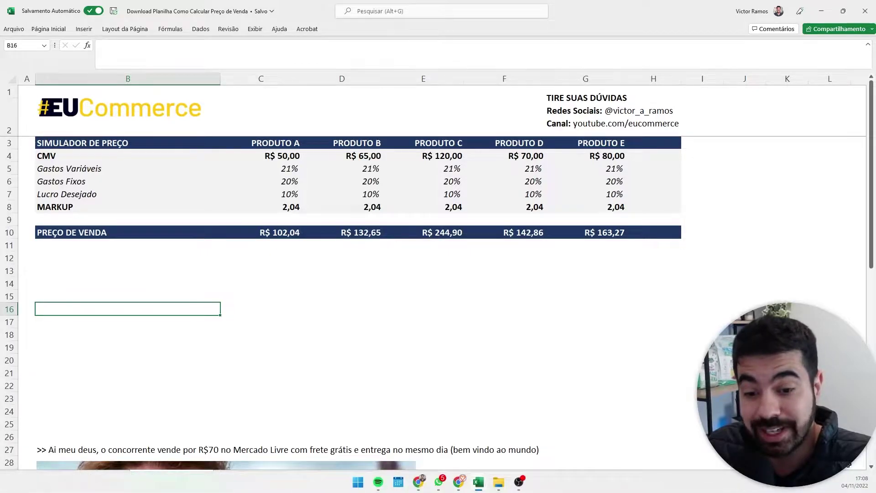
{"action": "left_click", "coordinate": [851, 487]}
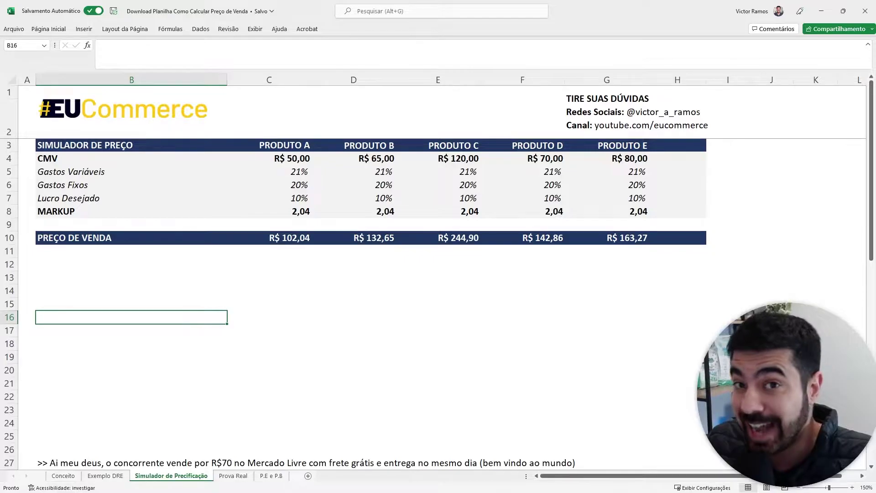
{"action": "left_click", "coordinate": [233, 476]}
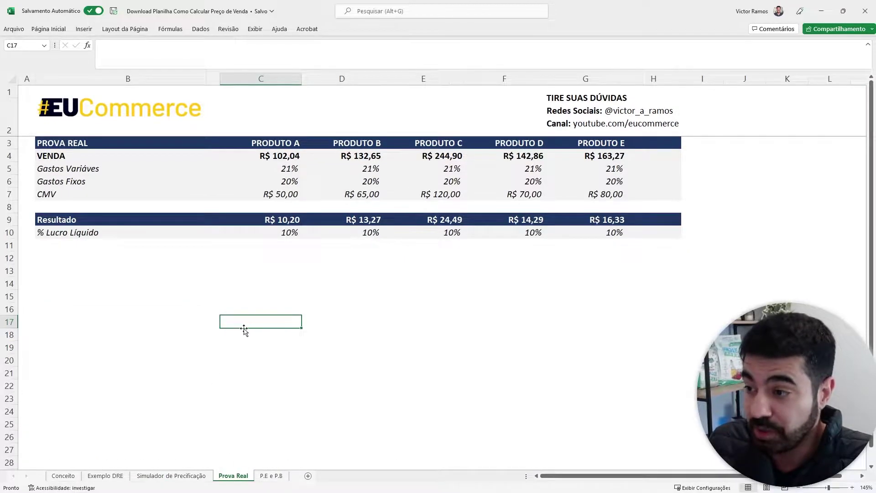
{"action": "left_click", "coordinate": [272, 476]}
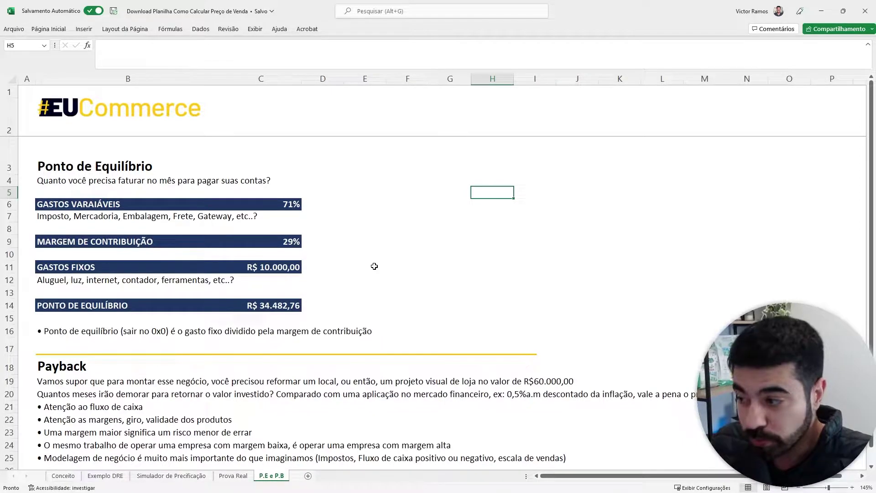
{"action": "scroll", "coordinate": [374, 266], "scroll_direction": "down", "scroll_amount": 1}
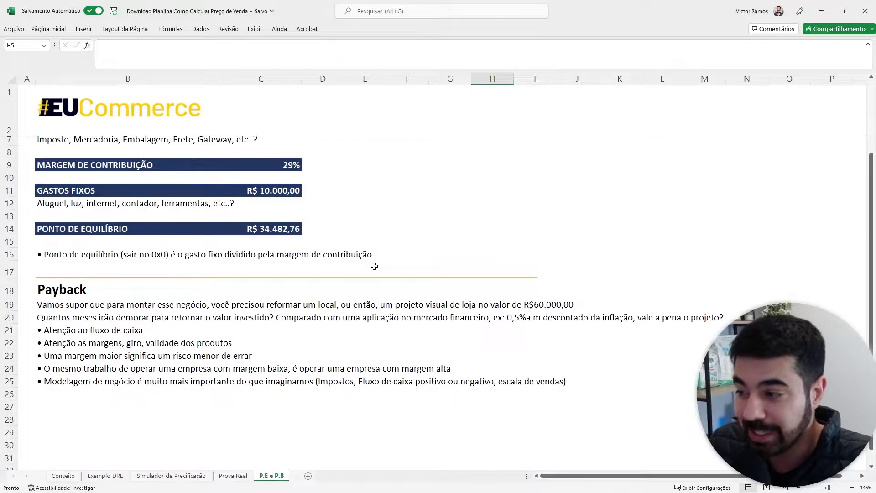
{"action": "scroll", "coordinate": [374, 266], "scroll_direction": "up", "scroll_amount": 1}
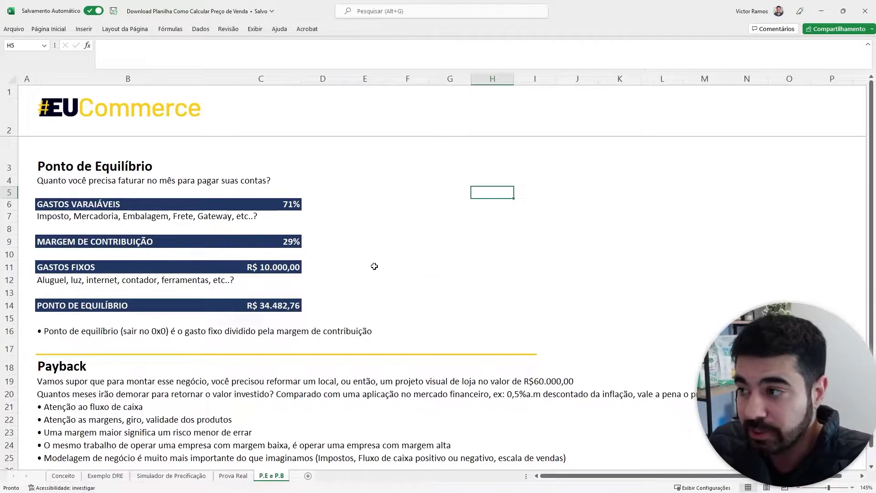
Step: Review the Custos e Despesas definitions, the cost and expense comparison image and the CMV definition on the Conceito sheet
{"action": "left_click", "coordinate": [68, 476]}
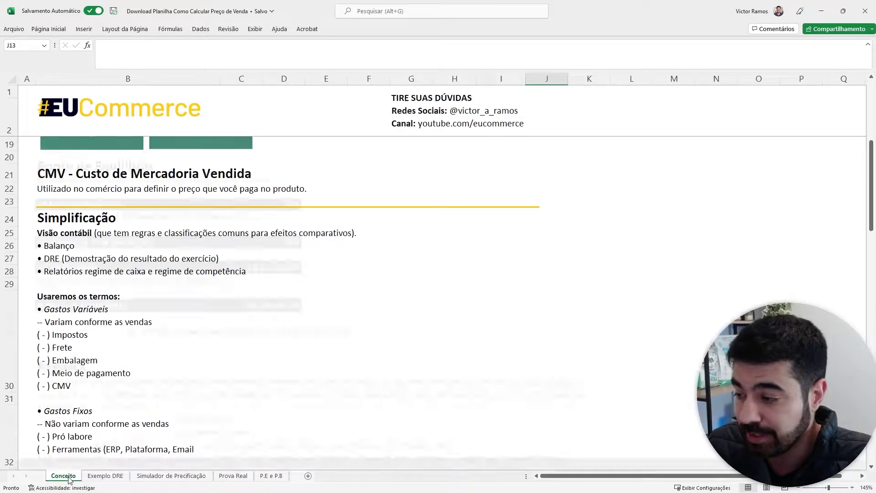
{"action": "scroll", "coordinate": [307, 305], "scroll_direction": "up", "scroll_amount": 5}
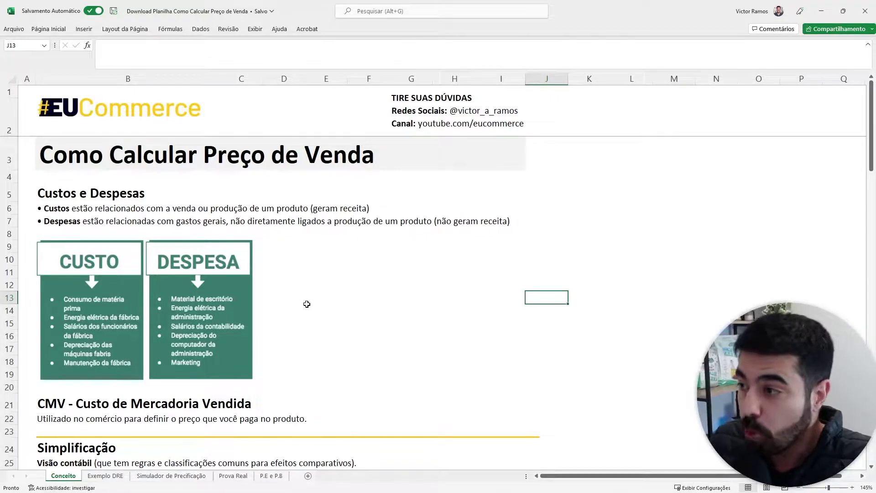
{"action": "left_click", "coordinate": [65, 192]}
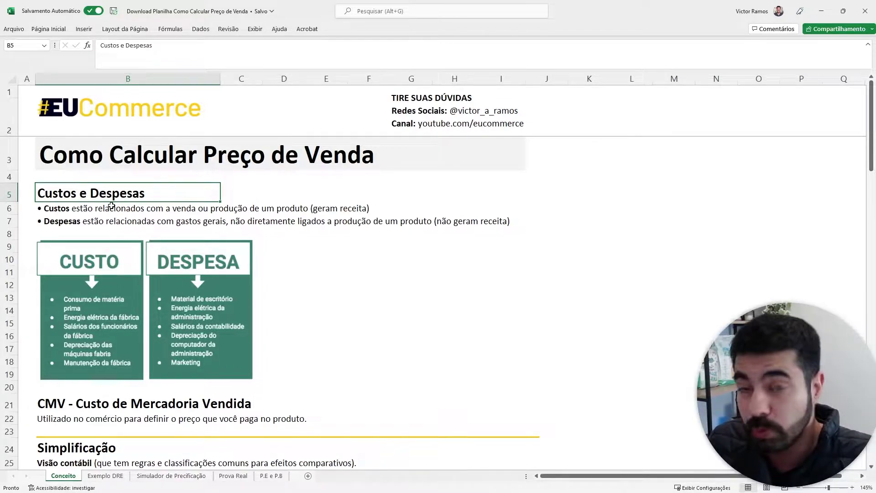
{"action": "left_click", "coordinate": [59, 211]}
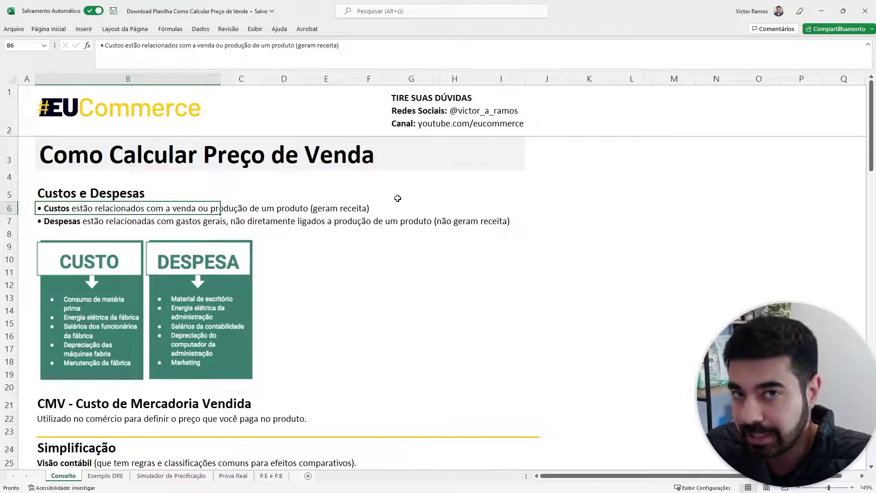
{"action": "left_click", "coordinate": [56, 221]}
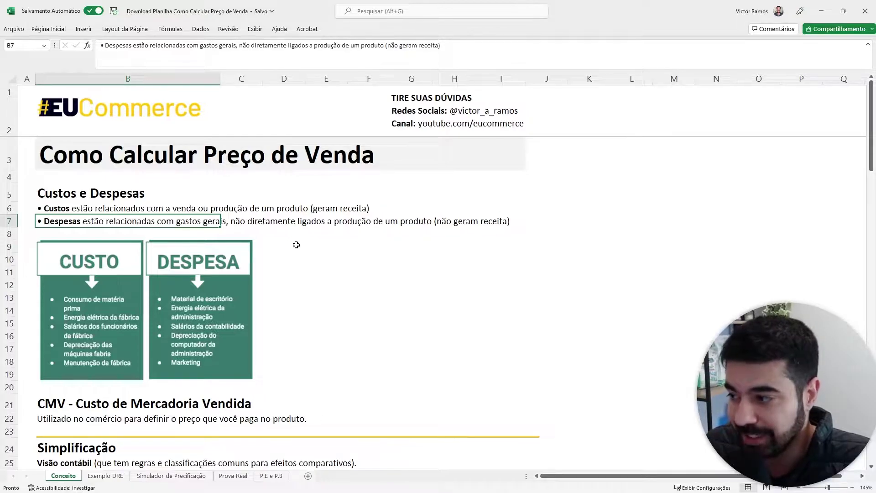
{"action": "left_click", "coordinate": [100, 266]}
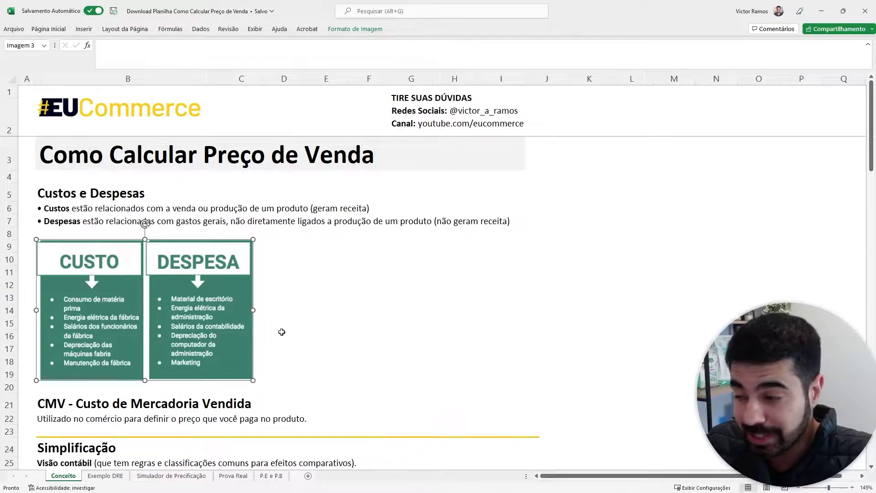
{"action": "left_click", "coordinate": [72, 408]}
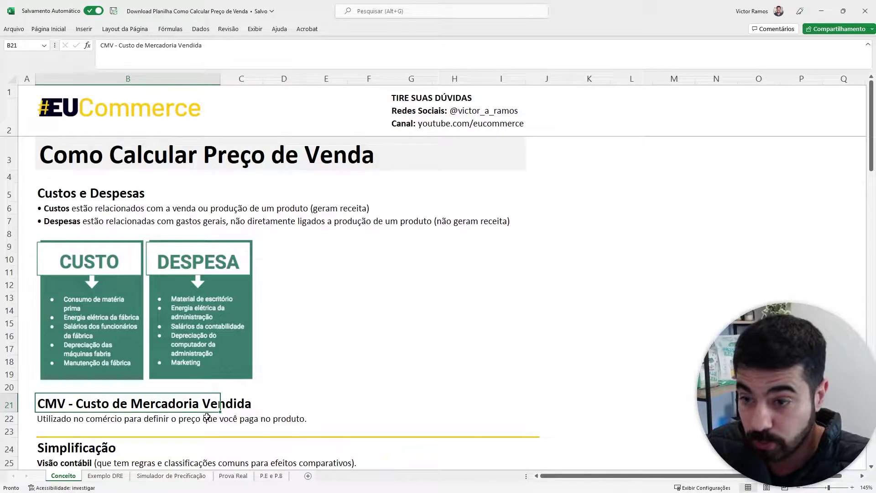
{"action": "left_click", "coordinate": [56, 422]}
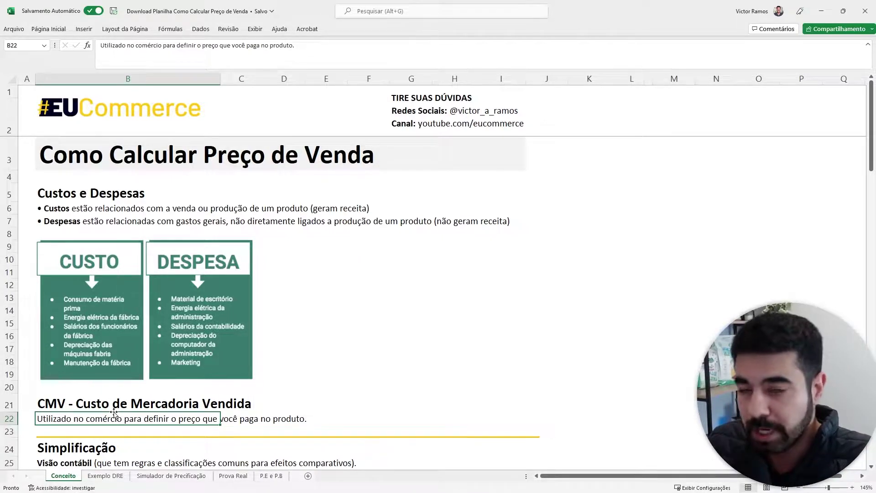
Step: Read the Simplificação section's Visão contábil entries on Balanço, DRE and the cash and accrual reports
{"action": "left_click", "coordinate": [85, 445]}
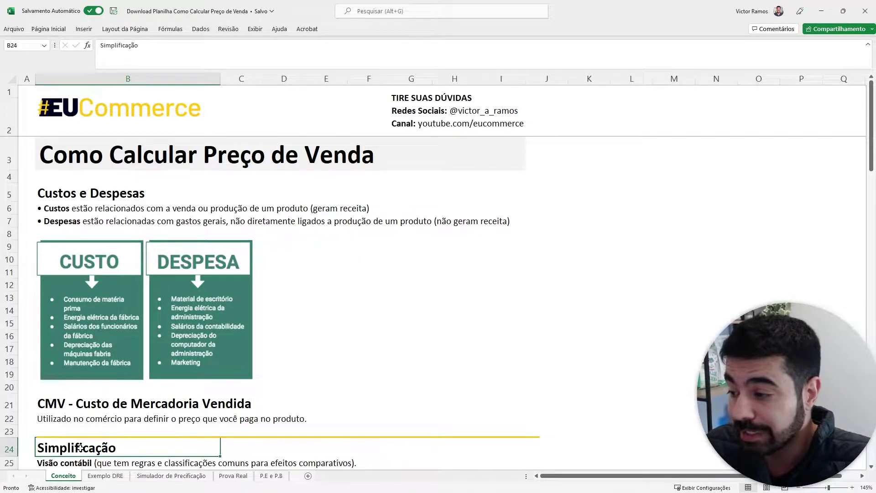
{"action": "scroll", "coordinate": [367, 327], "scroll_direction": "down", "scroll_amount": 3}
{"action": "scroll", "coordinate": [366, 327], "scroll_direction": "down", "scroll_amount": 4}
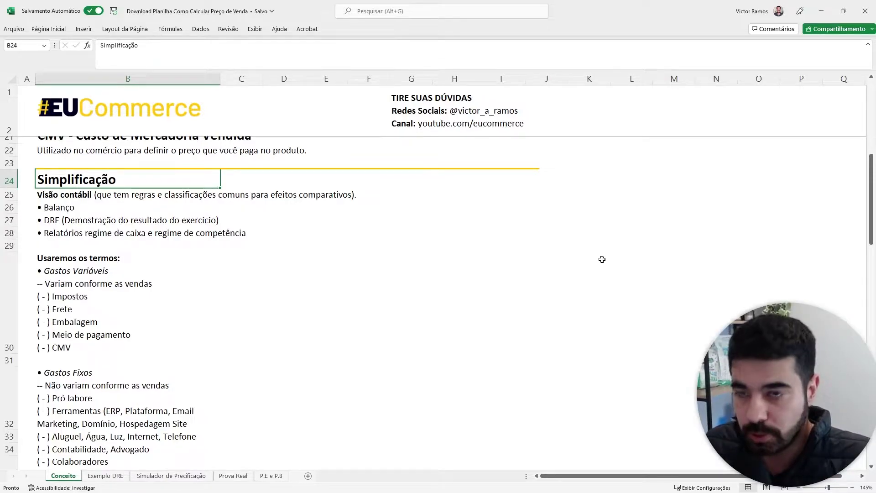
{"action": "left_click", "coordinate": [59, 196]}
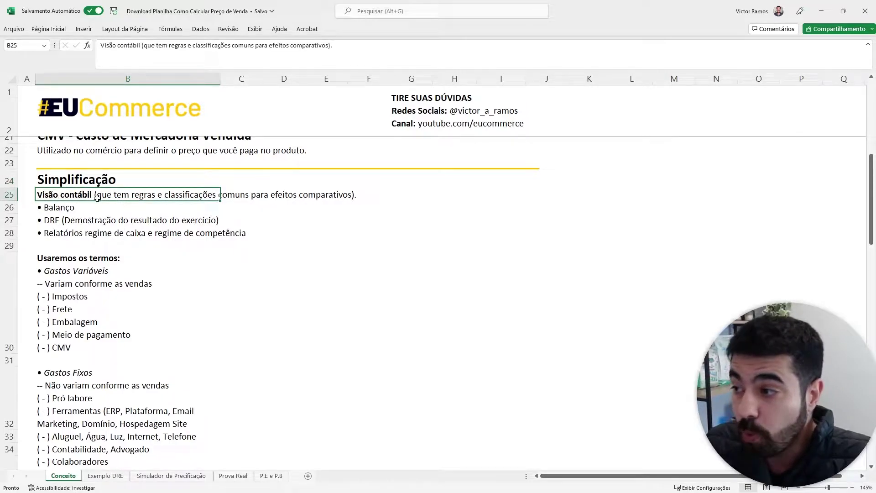
{"action": "left_click_drag", "start_coordinate": [203, 193], "coordinate": [349, 194]}
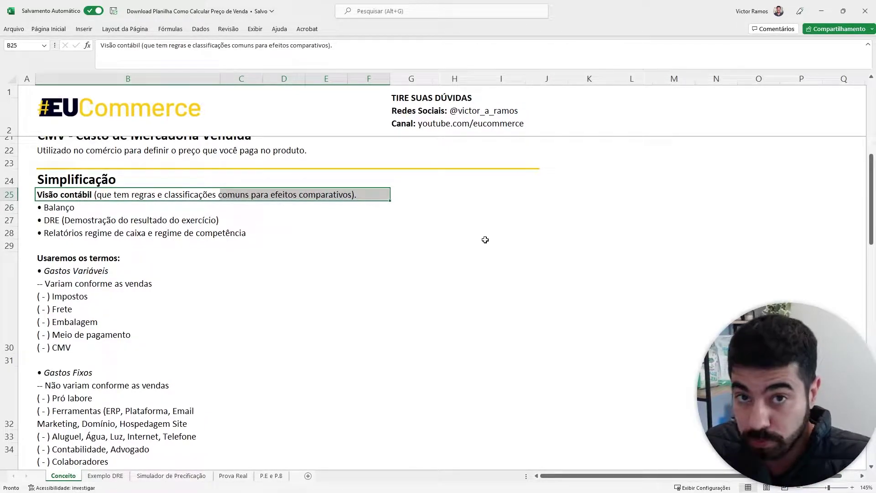
{"action": "left_click", "coordinate": [61, 207]}
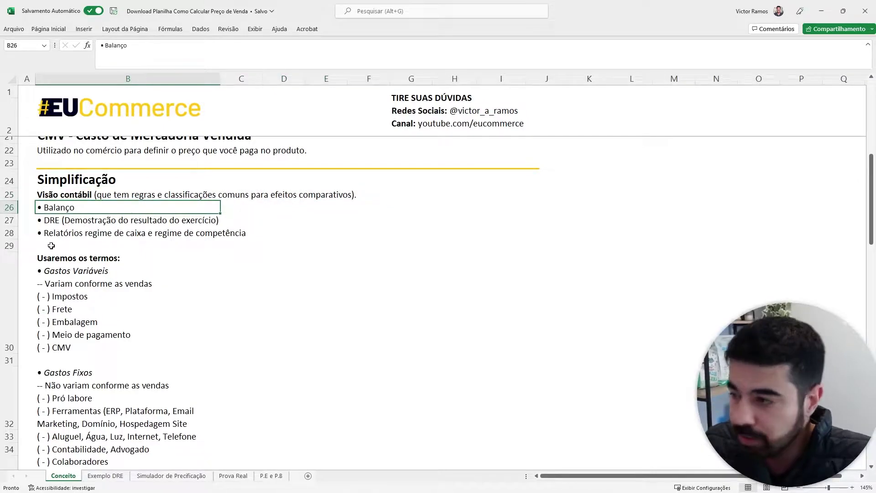
{"action": "left_click", "coordinate": [60, 225]}
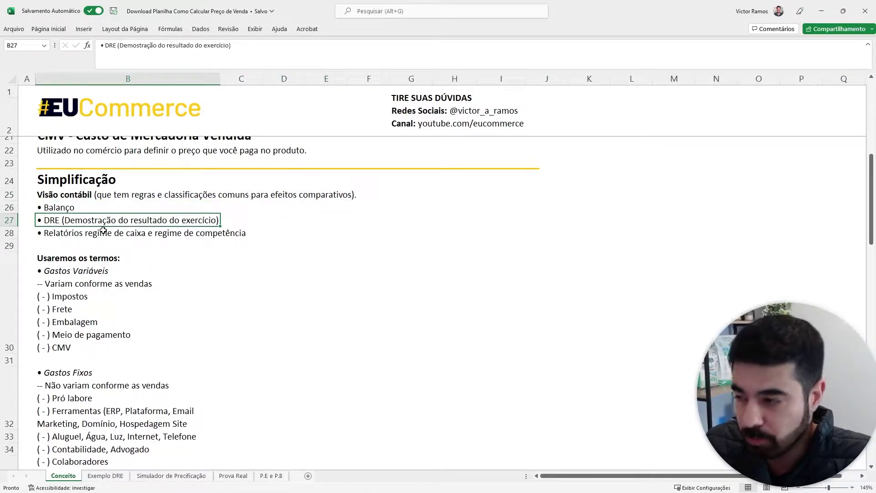
{"action": "left_click", "coordinate": [55, 235]}
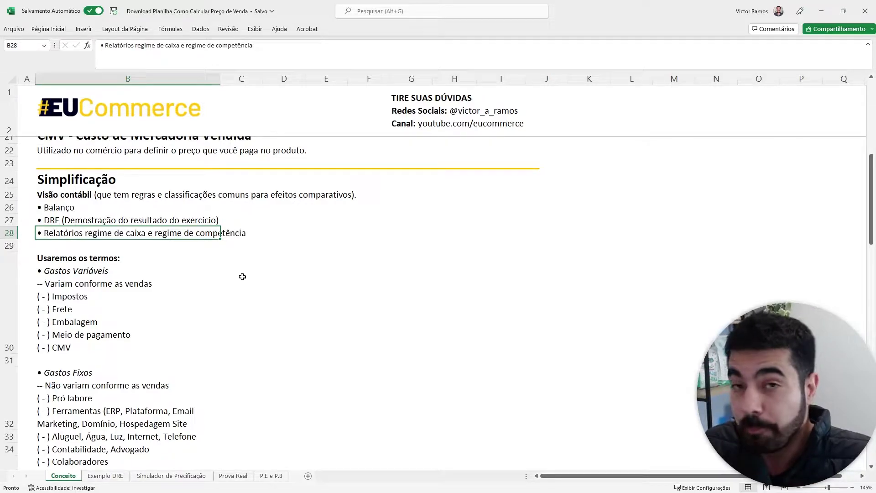
Step: Go through the Usaremos os termos lists of Gastos Variáveis and Gastos Fixos, down to Colaboradores and Materiais de Escritório
{"action": "left_click", "coordinate": [80, 260]}
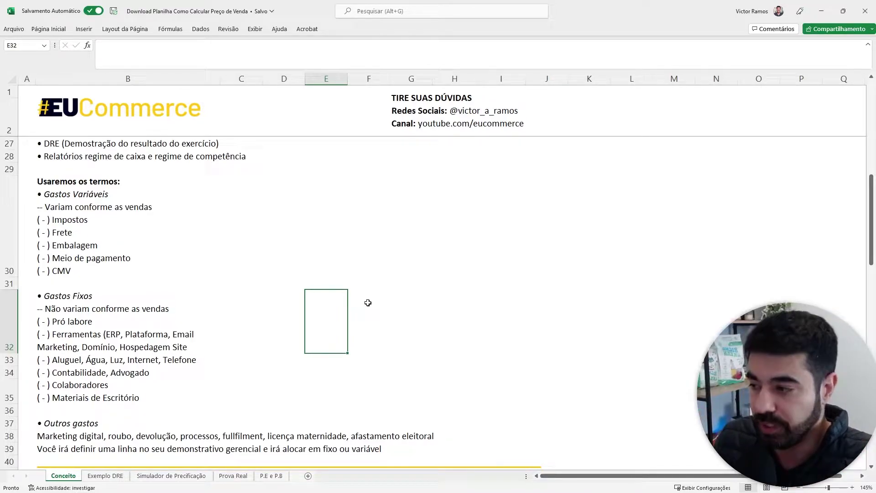
{"action": "left_click", "coordinate": [66, 314]}
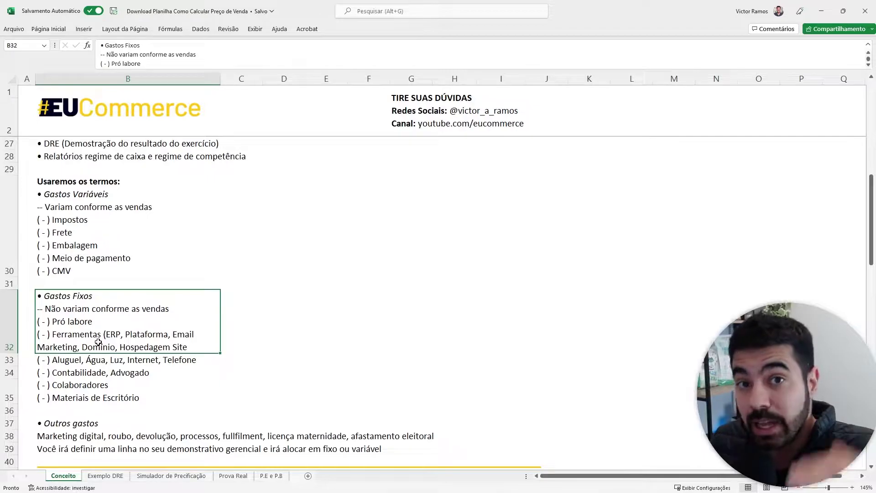
{"action": "left_click", "coordinate": [80, 364]}
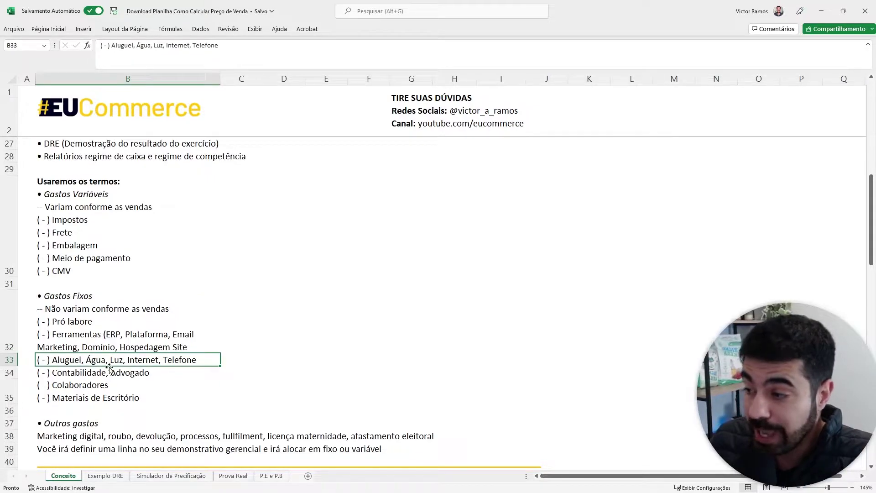
{"action": "left_click", "coordinate": [88, 376]}
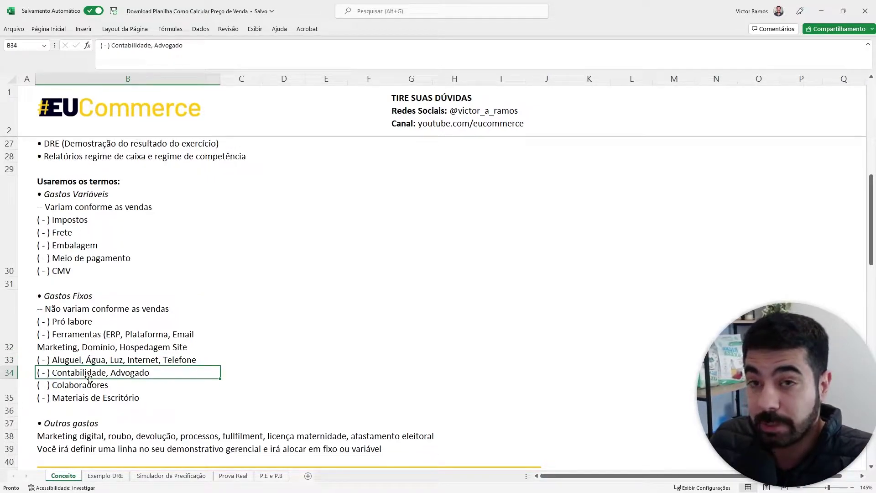
{"action": "left_click", "coordinate": [77, 388]}
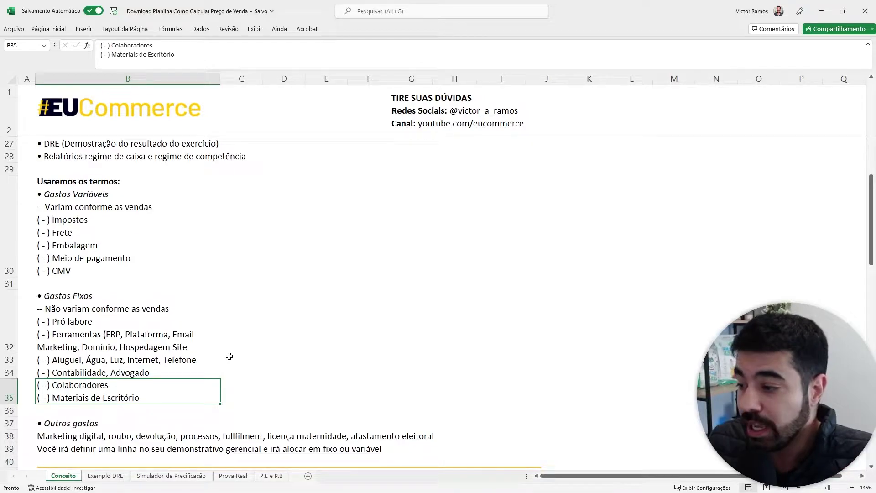
Step: Examine the Outros gastos examples in row 38 and the note in row 39 on allocating them as fixed or variable
{"action": "left_click", "coordinate": [75, 426]}
{"action": "left_click", "coordinate": [65, 439]}
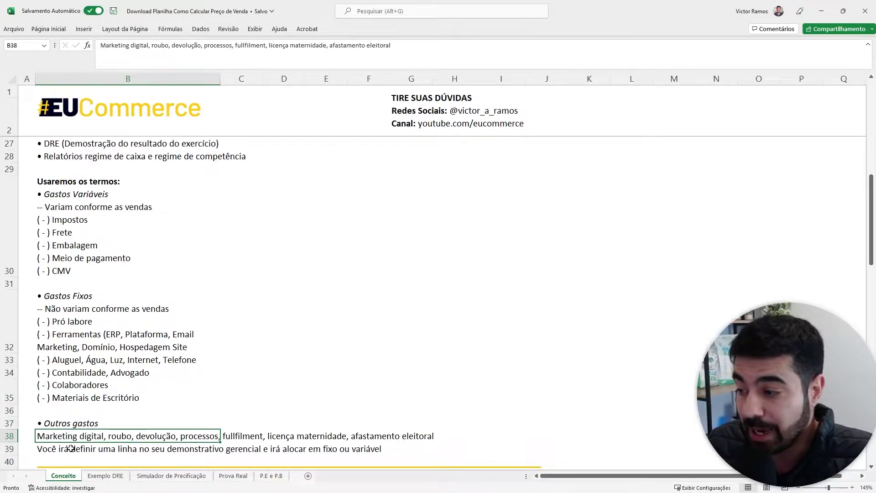
{"action": "left_click_drag", "start_coordinate": [73, 438], "coordinate": [226, 457]}
{"action": "left_click", "coordinate": [460, 441]}
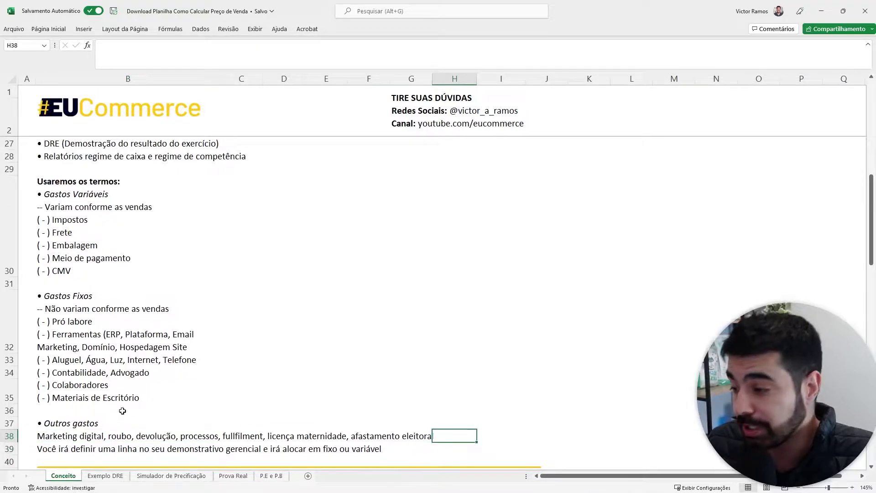
{"action": "left_click", "coordinate": [158, 435]}
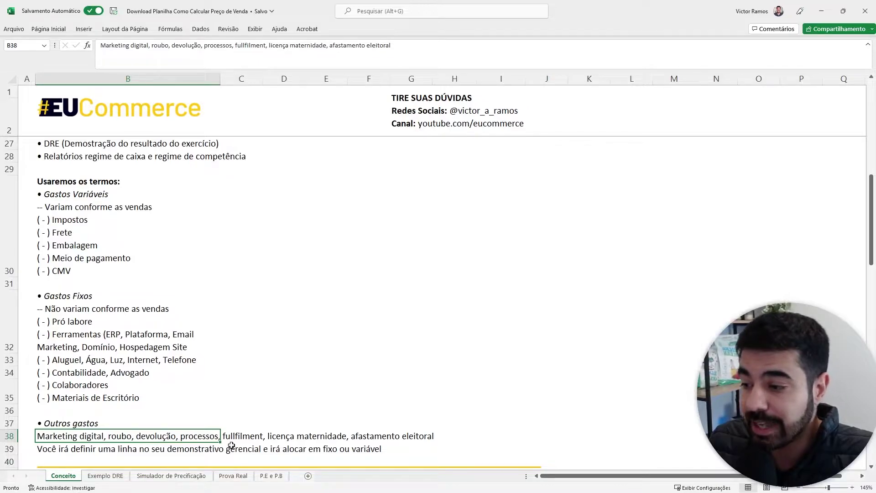
{"action": "left_click", "coordinate": [253, 437]}
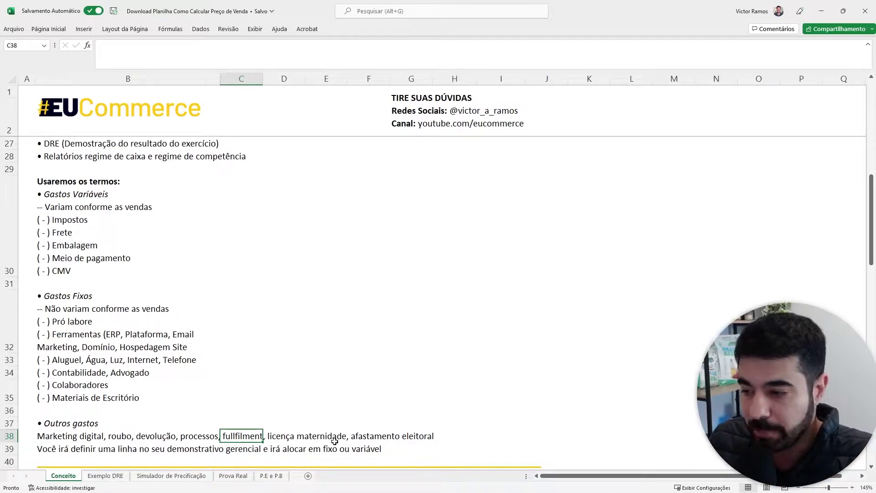
{"action": "left_click", "coordinate": [311, 438]}
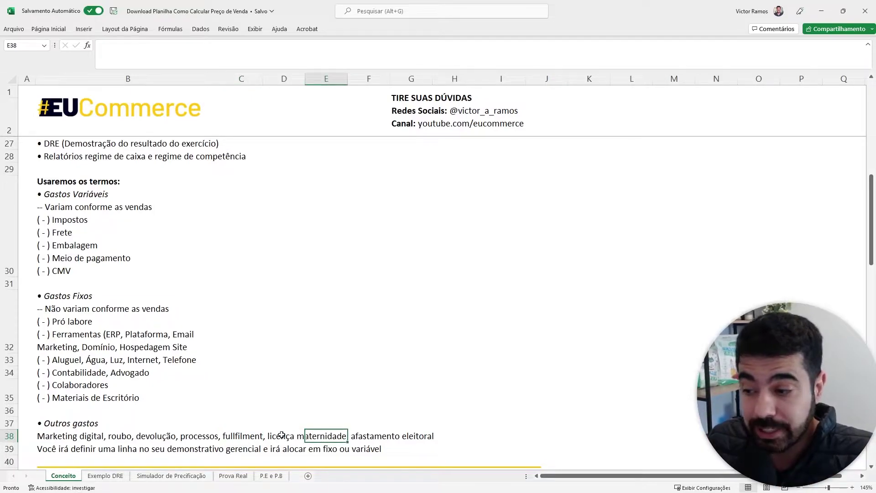
{"action": "left_click", "coordinate": [374, 436]}
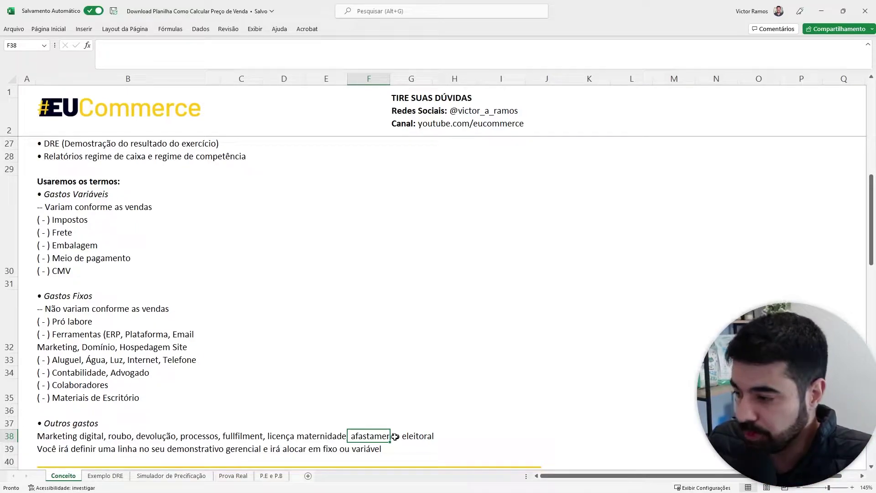
{"action": "left_click", "coordinate": [93, 445]}
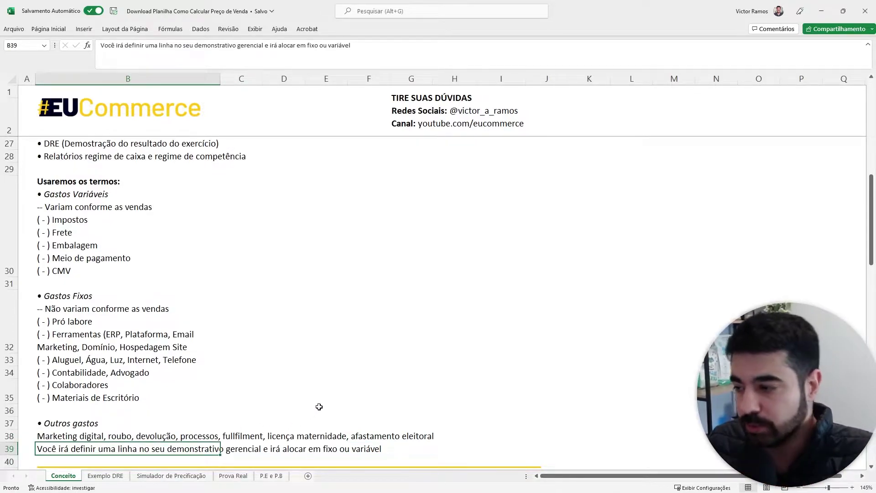
{"action": "scroll", "coordinate": [234, 277], "scroll_direction": "down", "scroll_amount": 1}
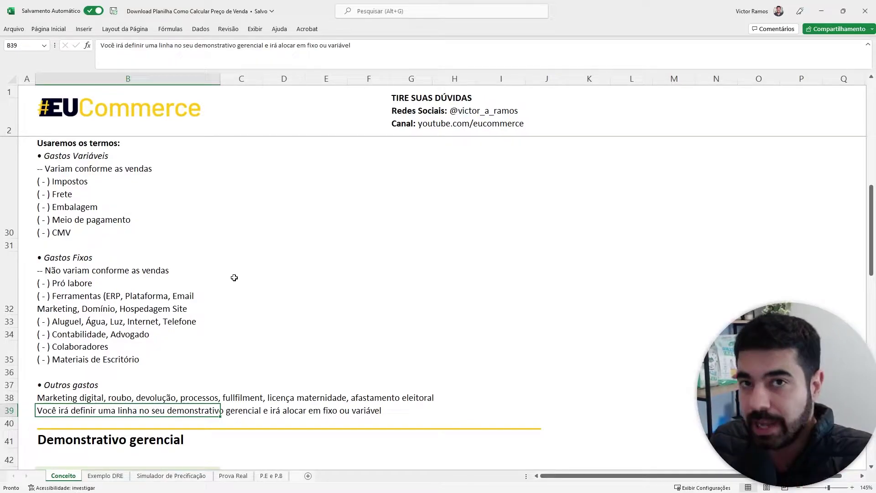
Step: Go through the Demonstrativo gerencial structure on the Conceito sheet, from Faturamento and Gastos Variáveis to Margem de contribuição
{"action": "scroll", "coordinate": [234, 283], "scroll_direction": "down", "scroll_amount": 3}
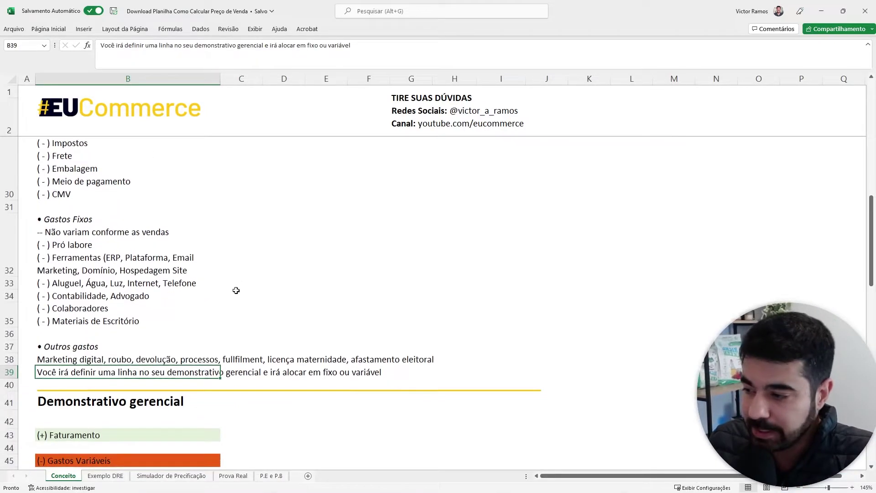
{"action": "scroll", "coordinate": [236, 295], "scroll_direction": "down", "scroll_amount": 1}
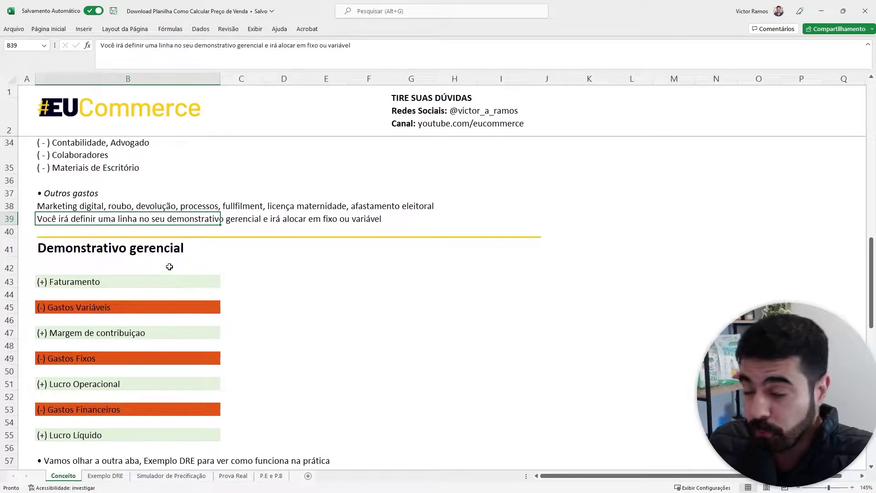
{"action": "left_click", "coordinate": [97, 248]}
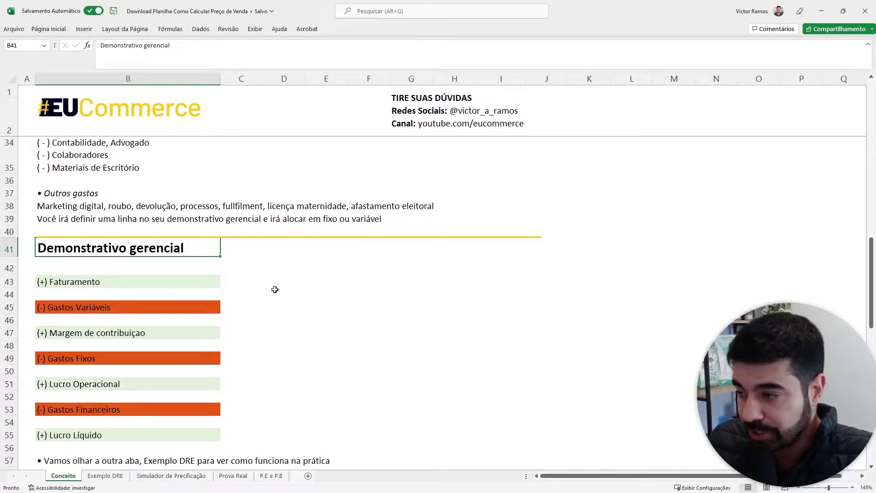
{"action": "scroll", "coordinate": [86, 285], "scroll_direction": "down", "scroll_amount": 1}
{"action": "left_click", "coordinate": [75, 243]}
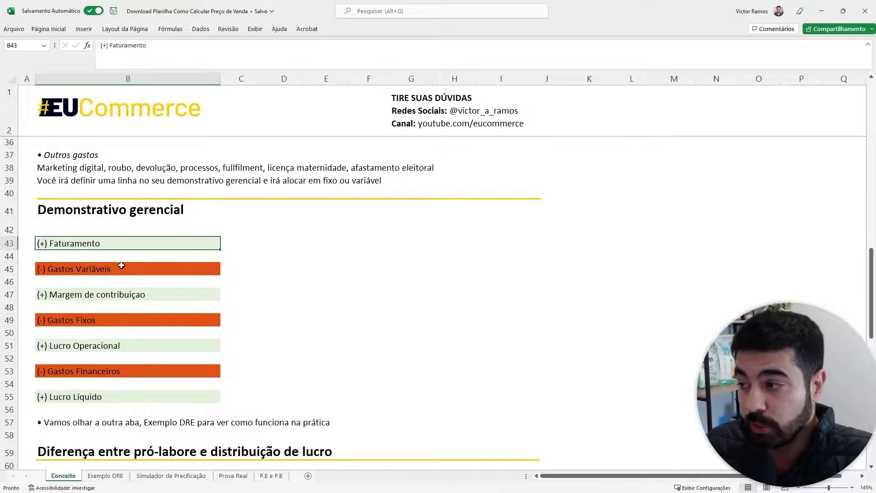
{"action": "left_click", "coordinate": [70, 269]}
{"action": "left_click", "coordinate": [94, 295]}
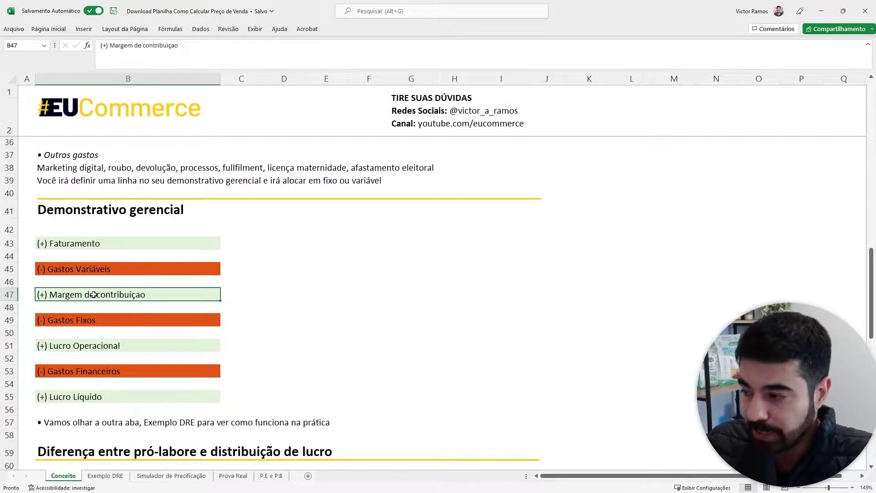
Step: Follow the Demonstrativo gerencial from Gastos Fixos down to Lucro Líquido and read the row 57 note about the Exemplo DRE sheet
{"action": "left_click", "coordinate": [90, 320]}
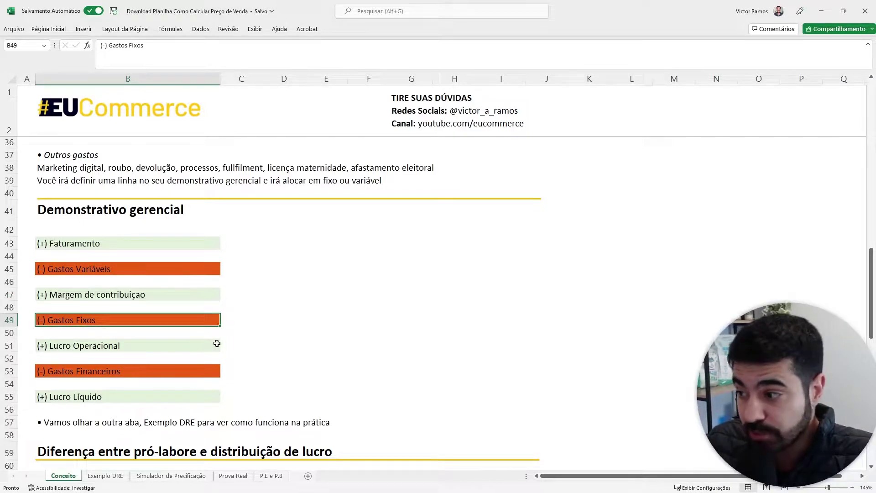
{"action": "left_click", "coordinate": [113, 345]}
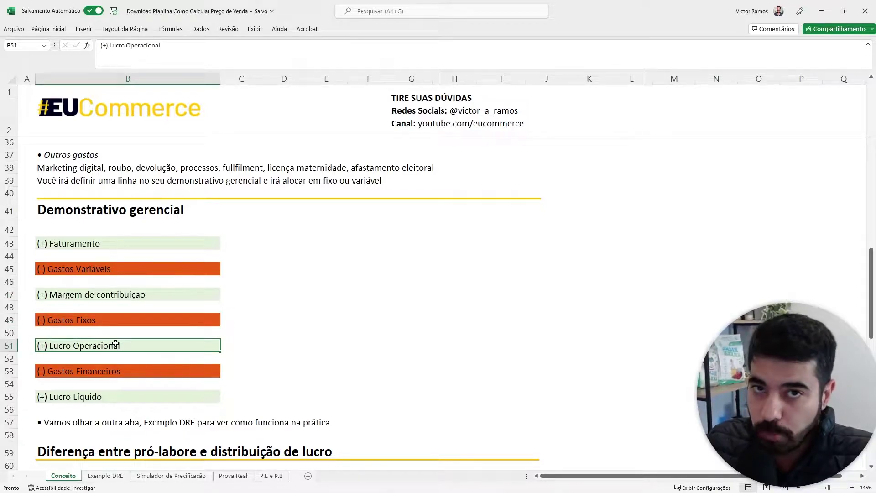
{"action": "left_click", "coordinate": [96, 374]}
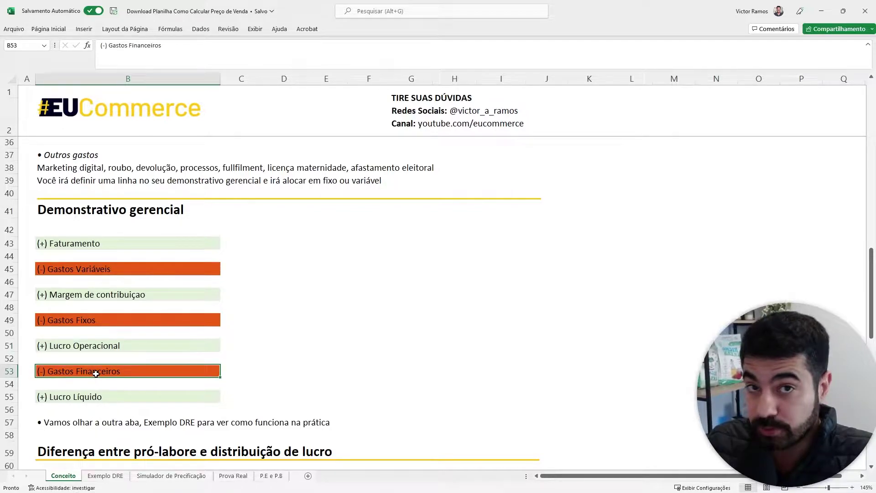
{"action": "left_click", "coordinate": [87, 400]}
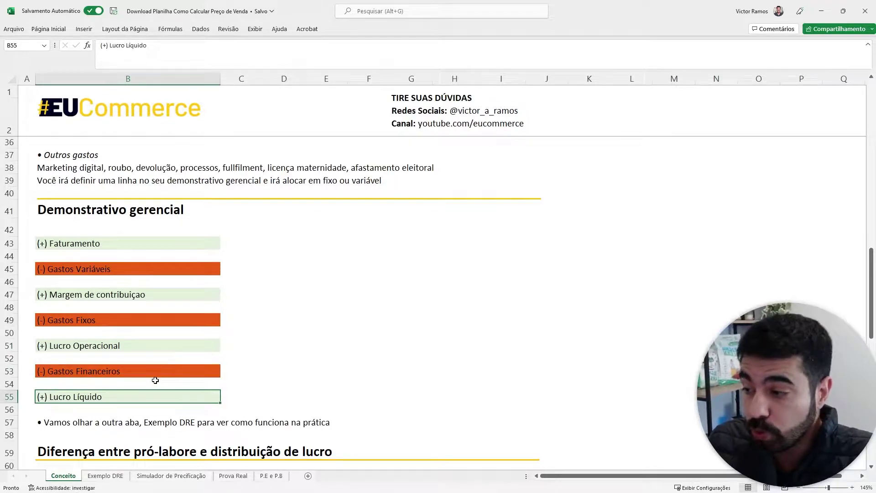
{"action": "left_click", "coordinate": [56, 426]}
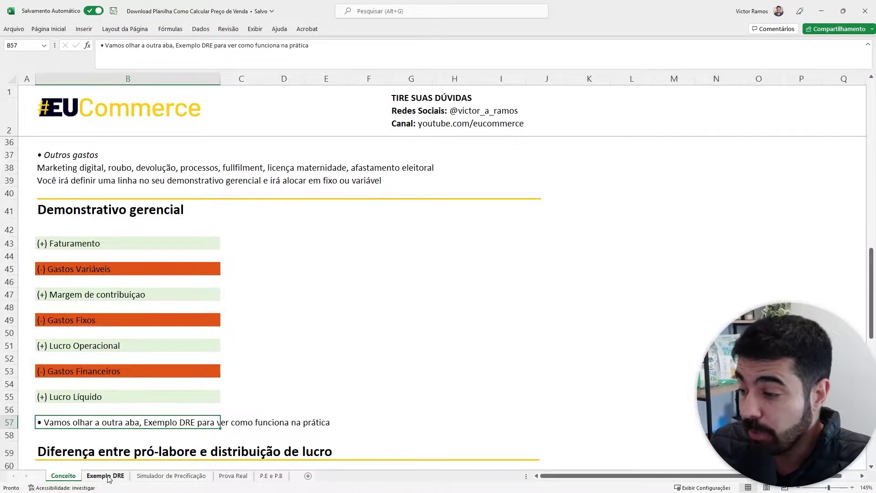
Step: Open the Exemplo DRE sheet and inspect January's Faturamento Total, Simples Nacional and percentage-of-revenue formulas
{"action": "left_click", "coordinate": [106, 476]}
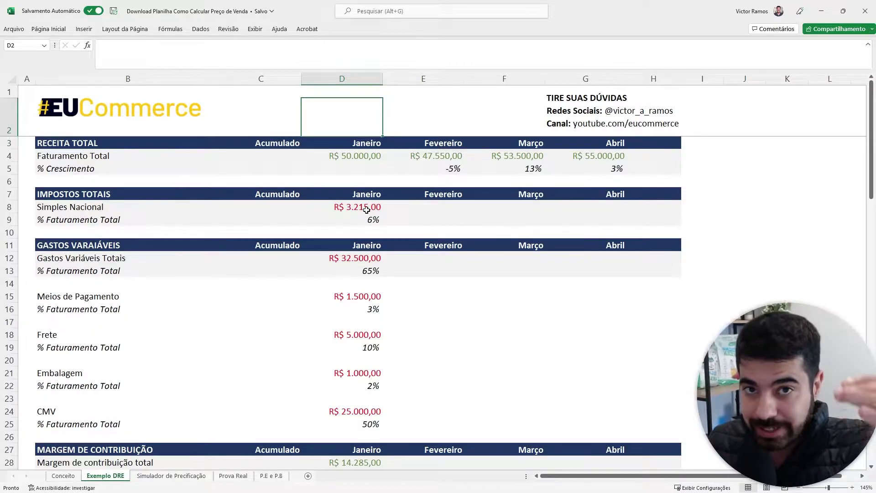
{"action": "left_click", "coordinate": [374, 309]}
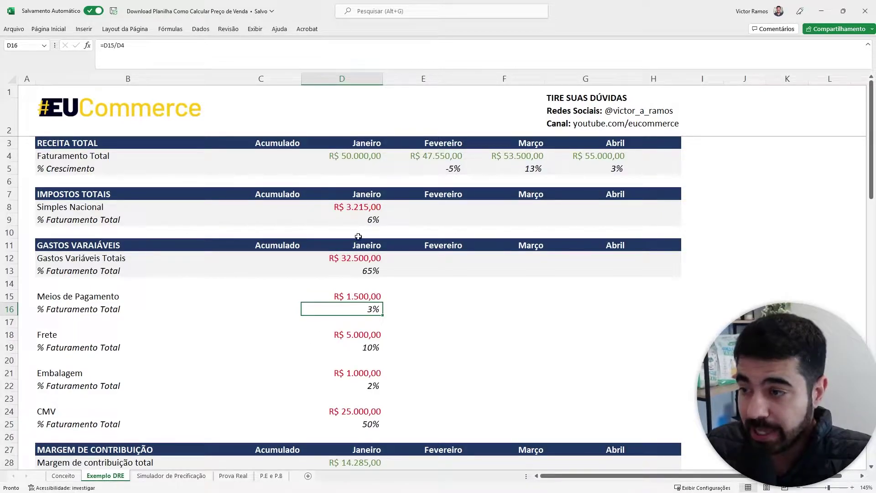
{"action": "left_click", "coordinate": [363, 160]}
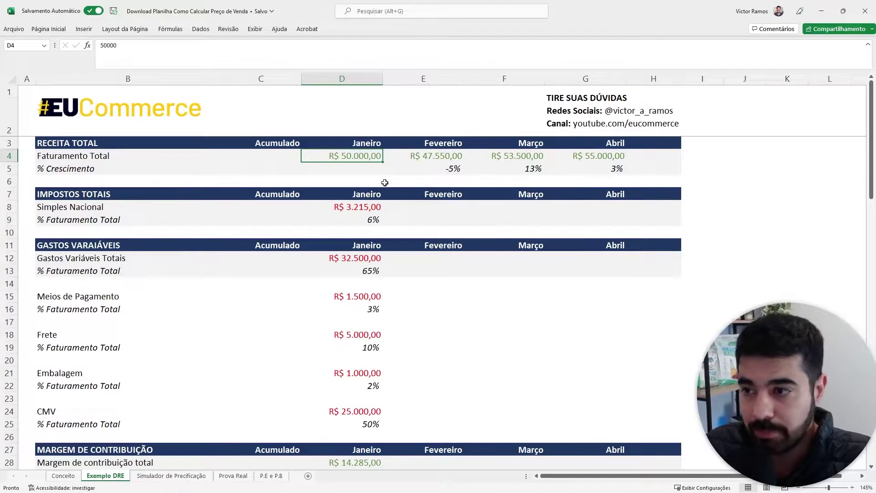
{"action": "left_click", "coordinate": [370, 220]}
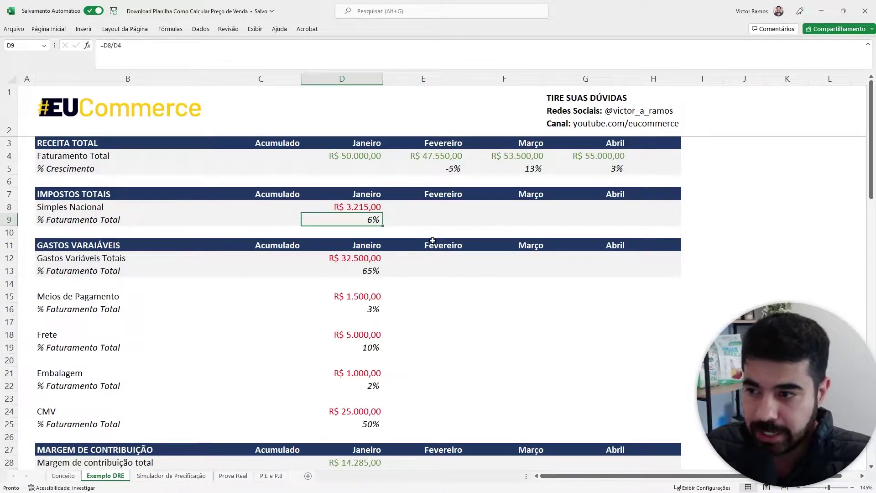
{"action": "left_click", "coordinate": [356, 207]}
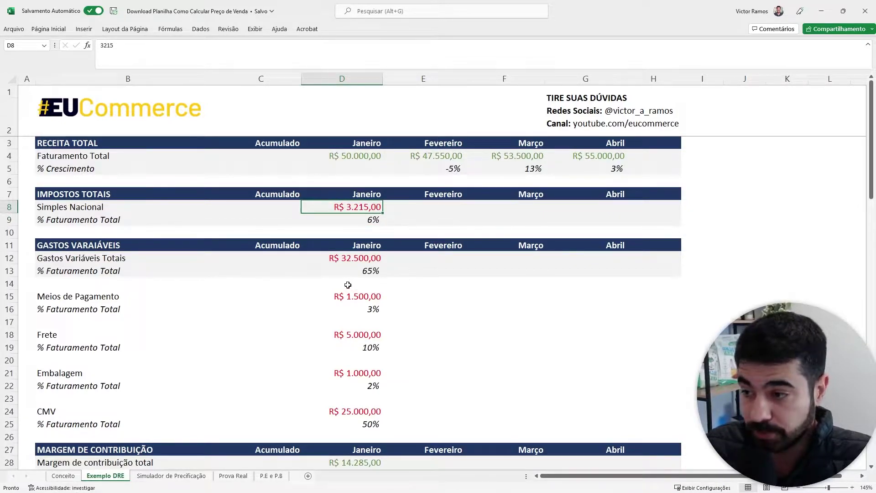
Step: Examine January's Gastos Variáveis Totais and the Meios de Pagamento, Frete, Embalagem and CMV lines with their revenue percentages
{"action": "left_click", "coordinate": [75, 259]}
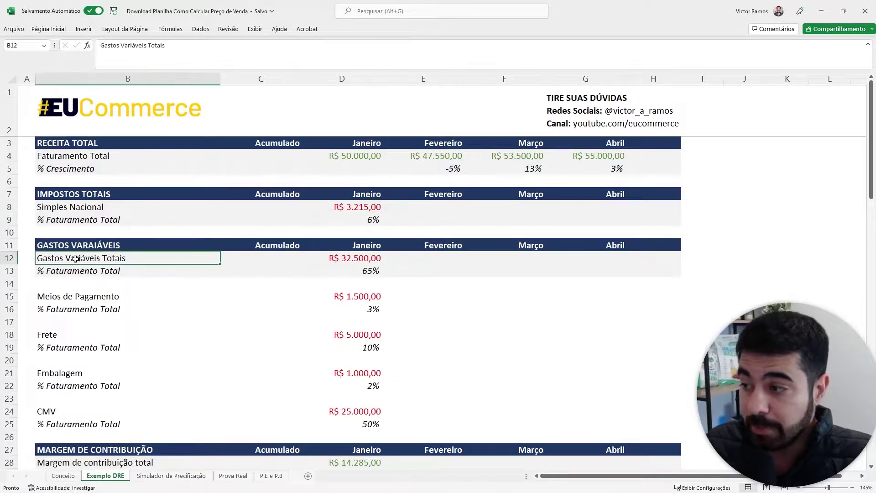
{"action": "left_click", "coordinate": [354, 261]}
{"action": "left_click_drag", "start_coordinate": [76, 303], "coordinate": [370, 310]}
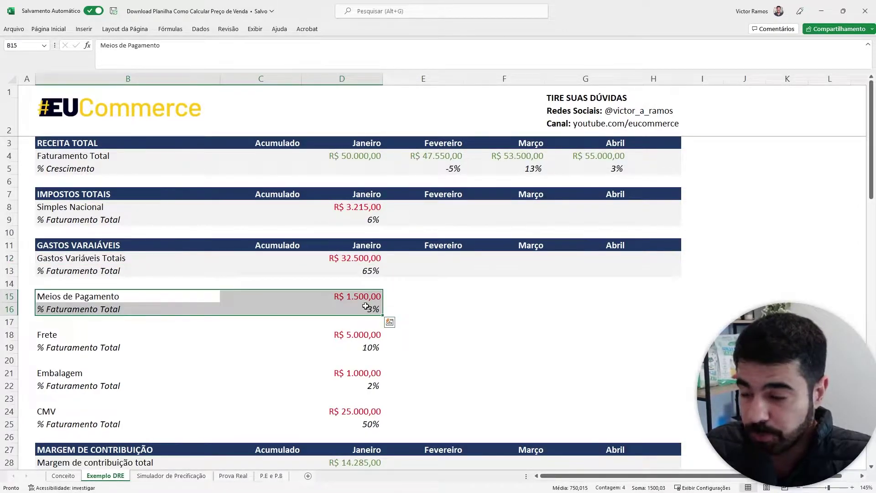
{"action": "left_click_drag", "start_coordinate": [87, 339], "coordinate": [337, 345]}
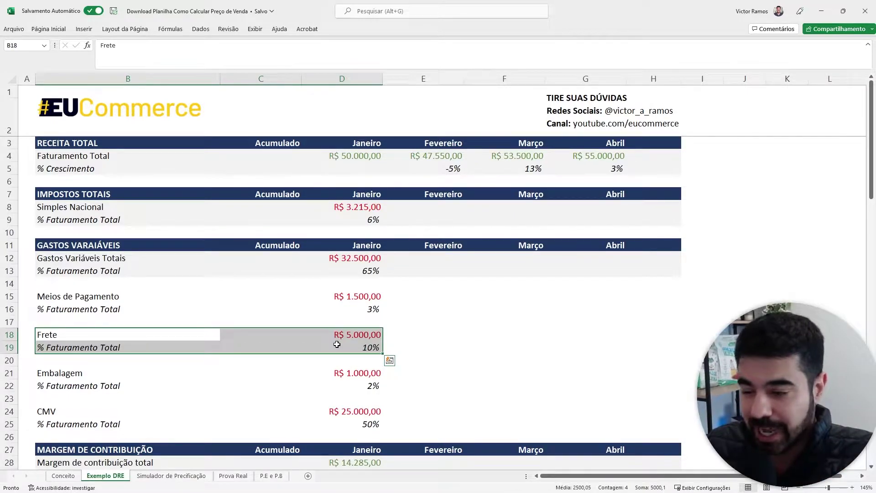
{"action": "left_click_drag", "start_coordinate": [64, 374], "coordinate": [350, 385]}
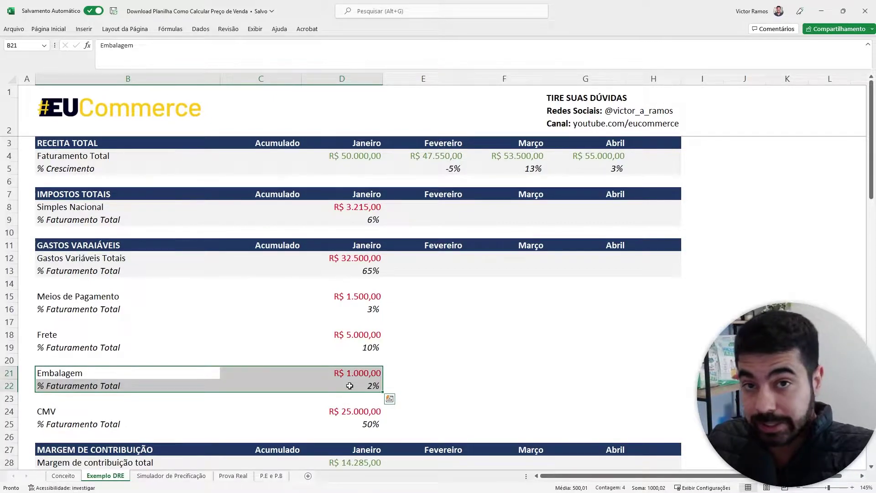
{"action": "left_click_drag", "start_coordinate": [50, 411], "coordinate": [341, 420]}
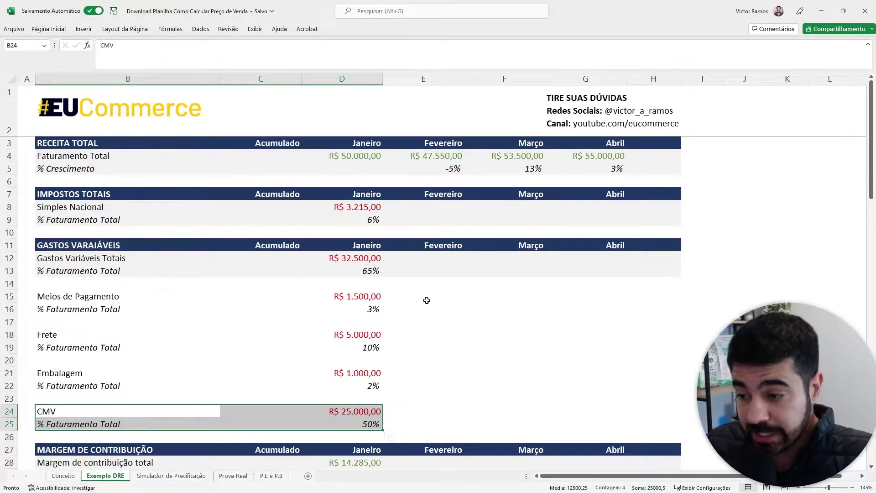
Step: Inspect the Margem de contribuição block for January, comparing it with revenue and taxes and checking the total and percentage formulas
{"action": "scroll", "coordinate": [426, 299], "scroll_direction": "down", "scroll_amount": 1}
{"action": "left_click_drag", "start_coordinate": [98, 411], "coordinate": [377, 436]}
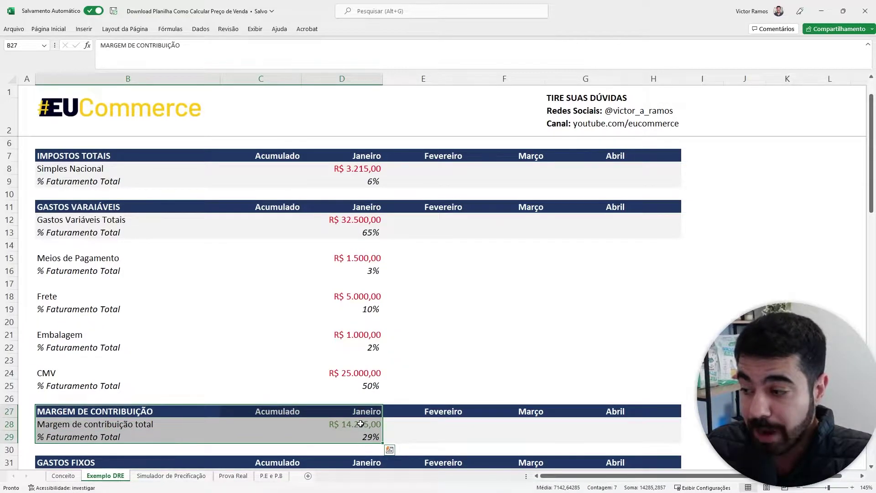
{"action": "scroll", "coordinate": [361, 424], "scroll_direction": "up", "scroll_amount": 1}
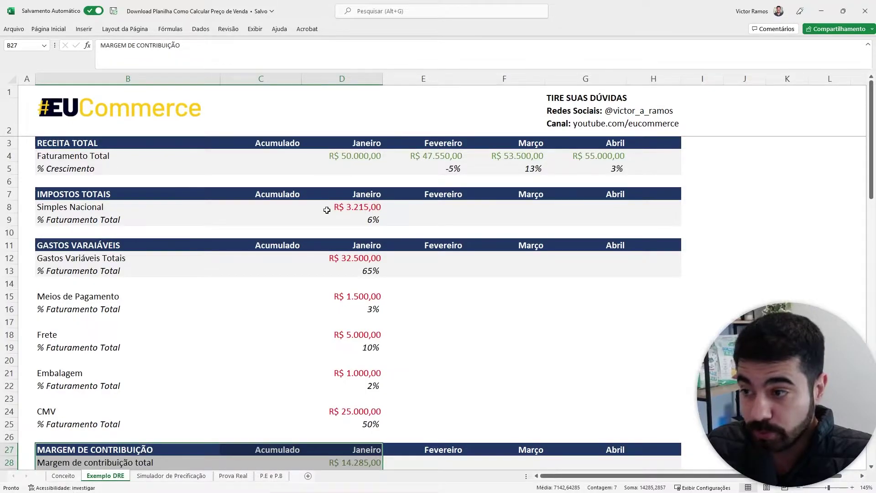
{"action": "scroll", "coordinate": [365, 218], "scroll_direction": "down", "scroll_amount": 1}
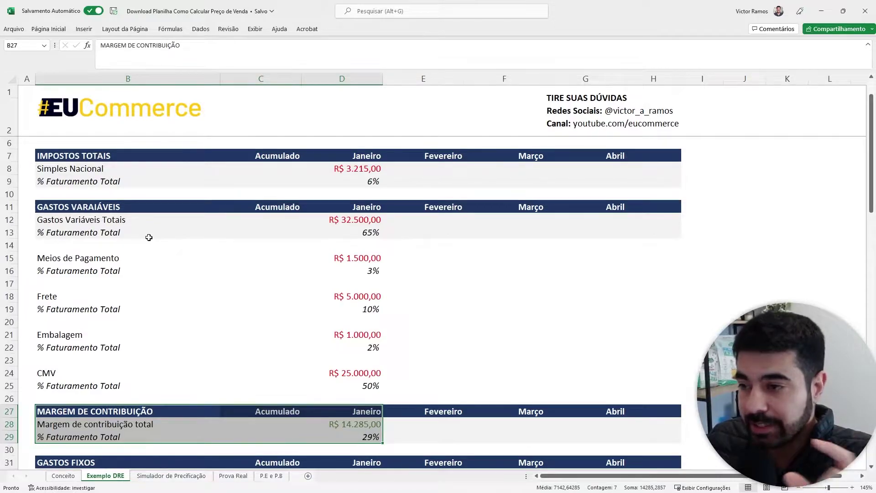
{"action": "left_click", "coordinate": [108, 414]}
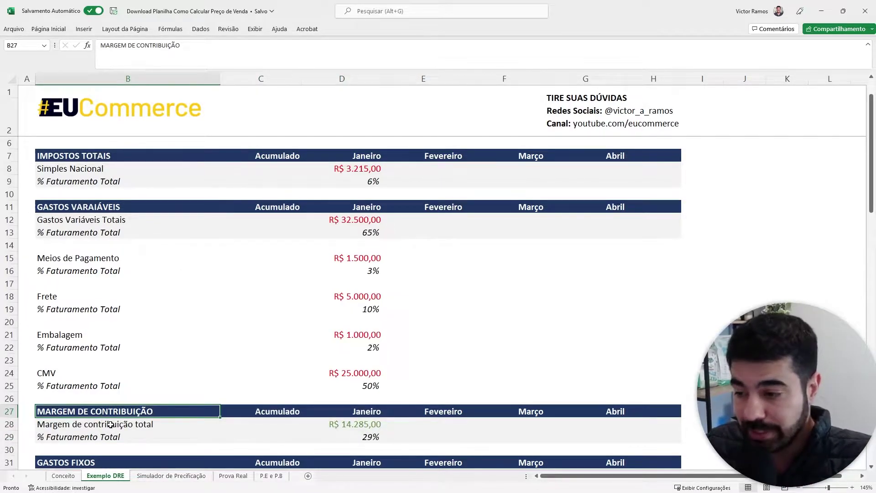
{"action": "left_click", "coordinate": [355, 425]}
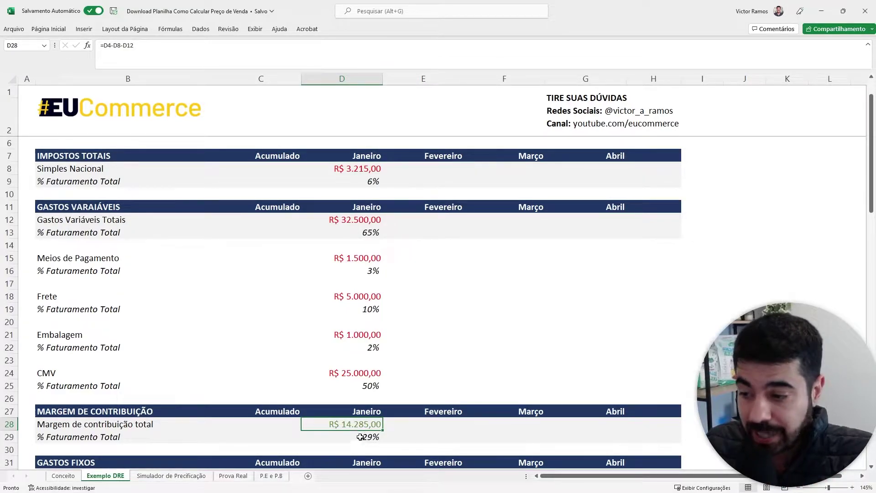
{"action": "left_click", "coordinate": [361, 436]}
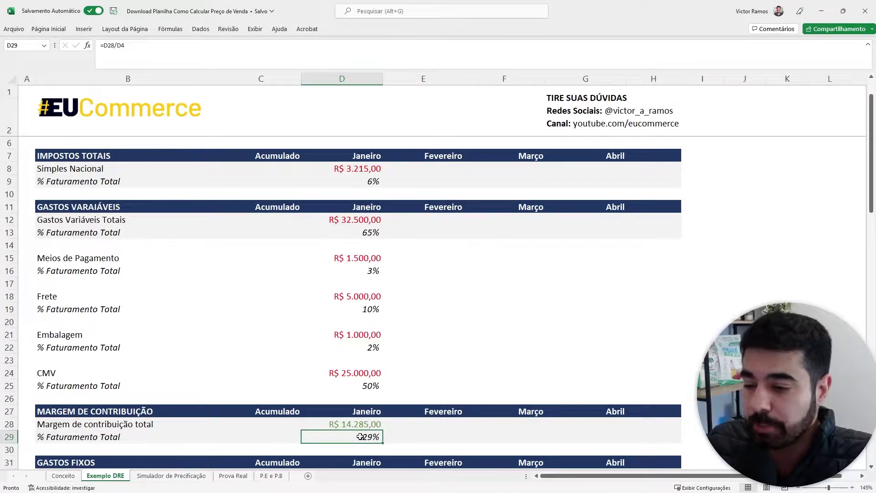
Step: Review January's Total de Gastos Fixos and its breakdown into the Recursos Humanos and Ferramentas items
{"action": "scroll", "coordinate": [360, 436], "scroll_direction": "down", "scroll_amount": 2}
{"action": "left_click", "coordinate": [352, 399]}
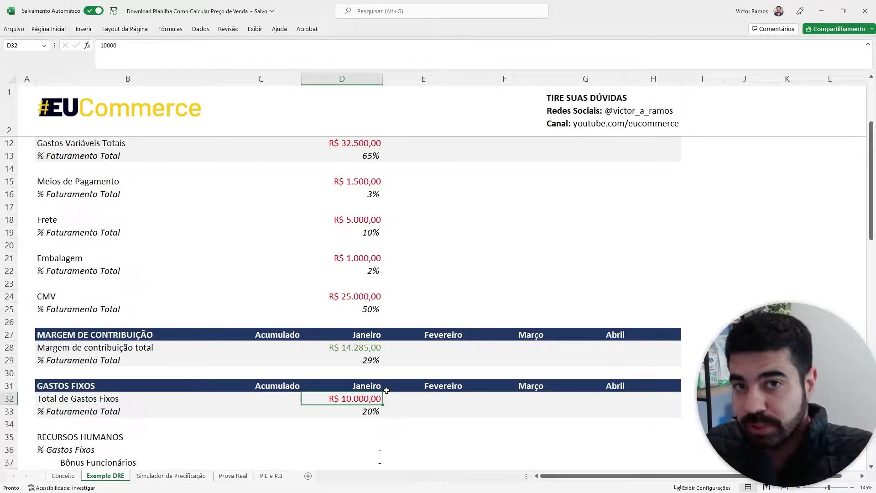
{"action": "scroll", "coordinate": [362, 393], "scroll_direction": "down", "scroll_amount": 3}
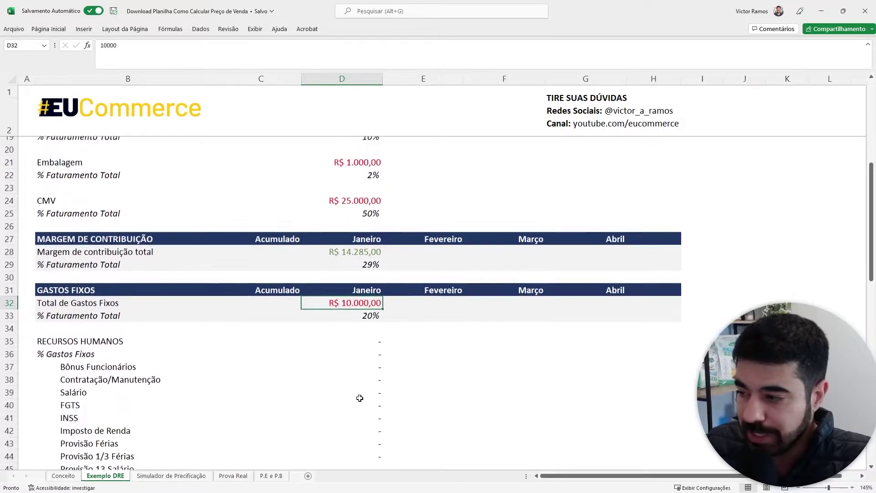
{"action": "scroll", "coordinate": [283, 383], "scroll_direction": "down", "scroll_amount": 1}
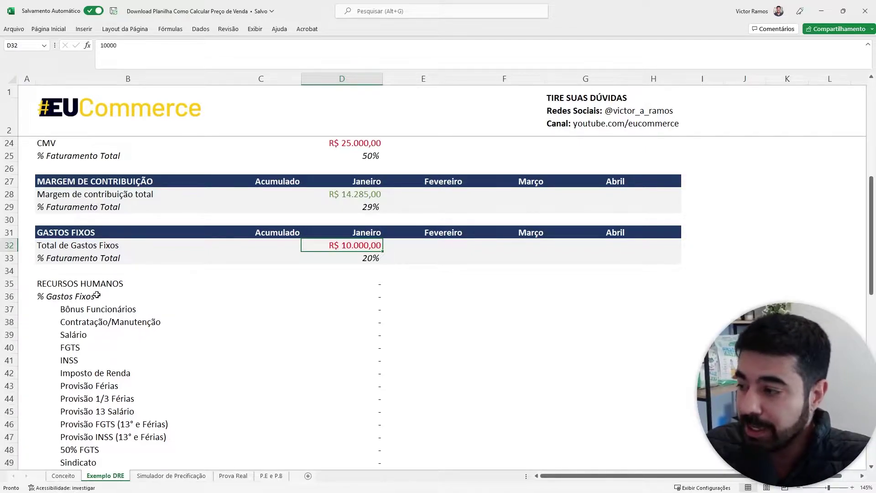
{"action": "scroll", "coordinate": [94, 294], "scroll_direction": "down", "scroll_amount": 3}
{"action": "scroll", "coordinate": [94, 294], "scroll_direction": "down", "scroll_amount": 5}
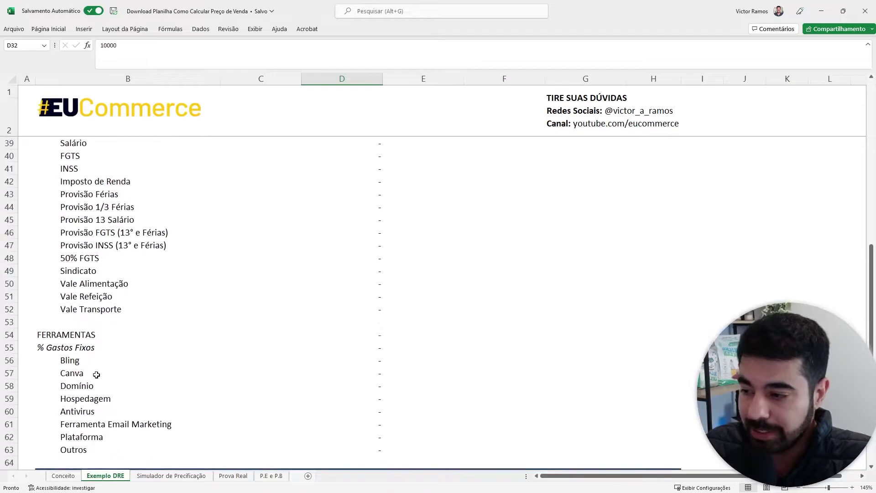
{"action": "scroll", "coordinate": [96, 374], "scroll_direction": "up", "scroll_amount": 2}
{"action": "scroll", "coordinate": [97, 374], "scroll_direction": "up", "scroll_amount": 7}
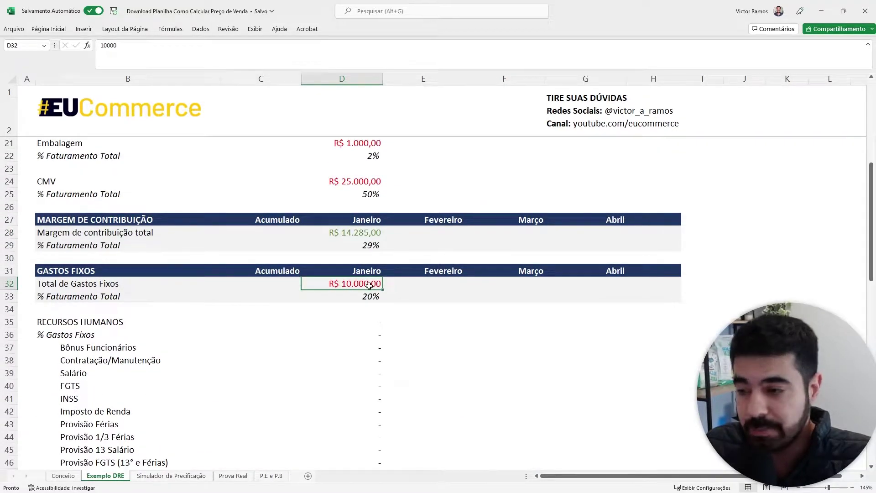
Step: Trace the Gastos Fixos percentage formula in D33 back to January's Faturamento Total, leaving the formula as it is
{"action": "left_click", "coordinate": [361, 298]}
{"action": "left_click", "coordinate": [361, 286]}
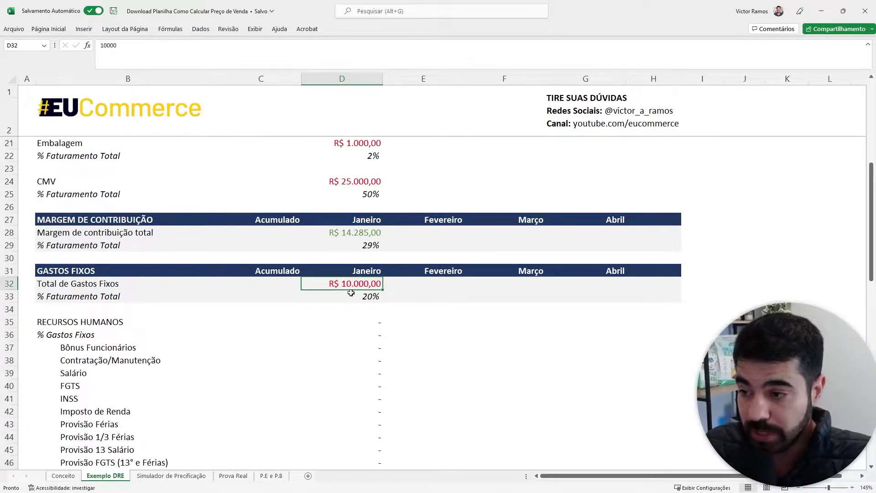
{"action": "left_click", "coordinate": [361, 298]}
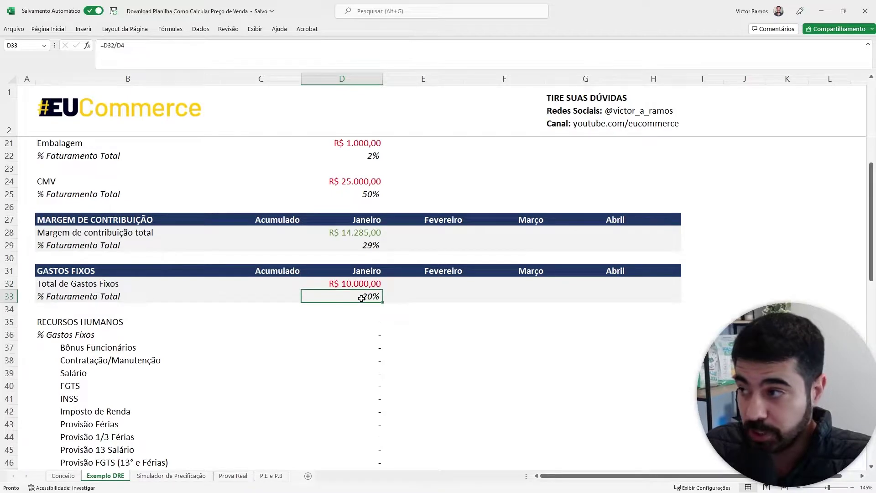
{"action": "double_click", "coordinate": [361, 298]}
{"action": "scroll", "coordinate": [356, 297], "scroll_direction": "up", "scroll_amount": 4}
{"action": "scroll", "coordinate": [356, 298], "scroll_direction": "up", "scroll_amount": 2}
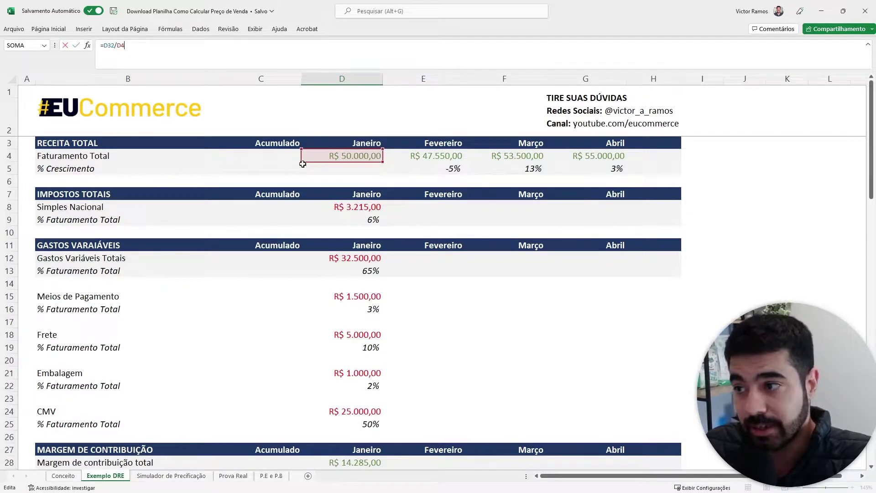
{"action": "key", "text": "Escape"}
Step: Review January's Lucro Operacional block, checking the total's formula and its percentage of Faturamento Total
{"action": "scroll", "coordinate": [380, 280], "scroll_direction": "down", "scroll_amount": 14}
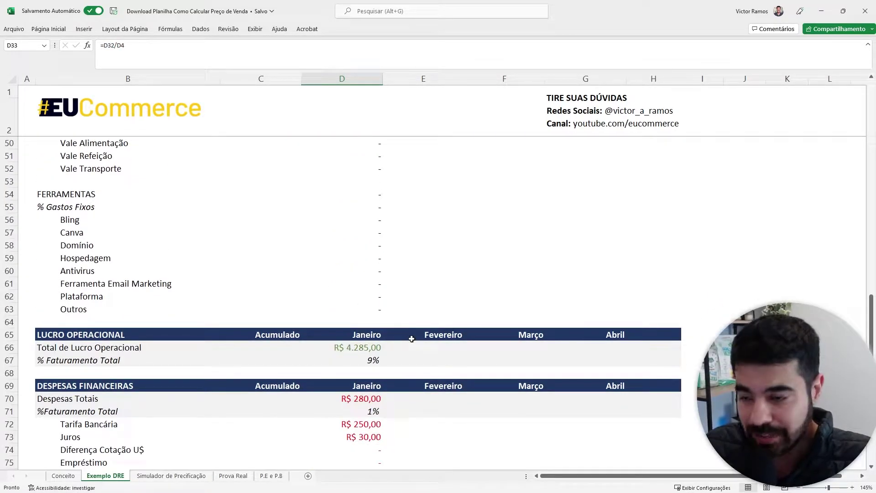
{"action": "left_click", "coordinate": [95, 337]}
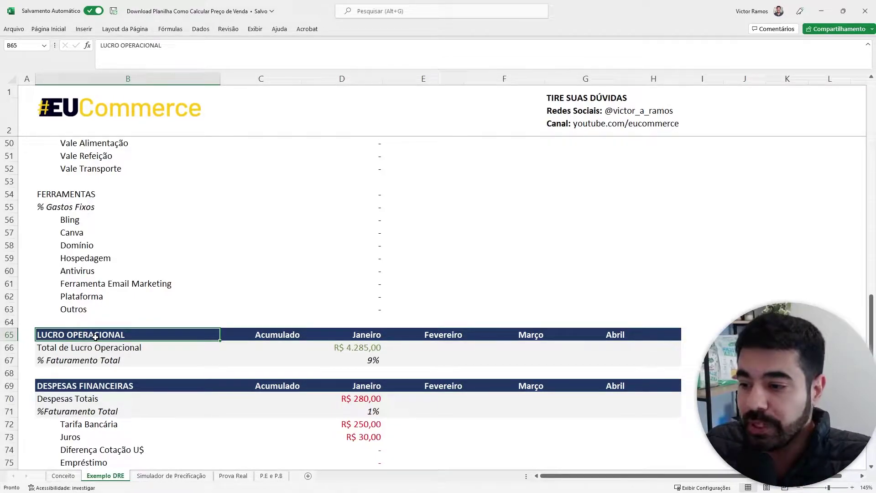
{"action": "left_click", "coordinate": [364, 360]}
{"action": "left_click", "coordinate": [363, 348]}
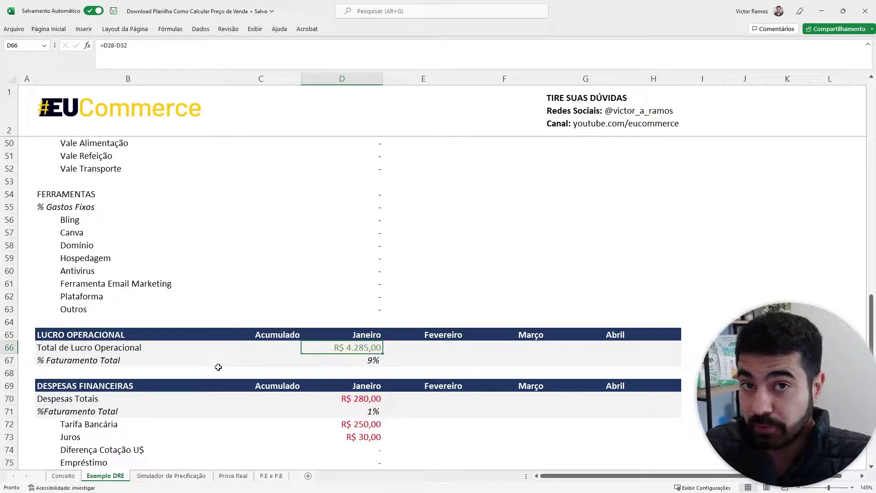
Step: Examine January's Despesas Financeiras lines and check the Dinheiro no bolso formula under Lucro Líquido
{"action": "scroll", "coordinate": [303, 370], "scroll_direction": "down", "scroll_amount": 1}
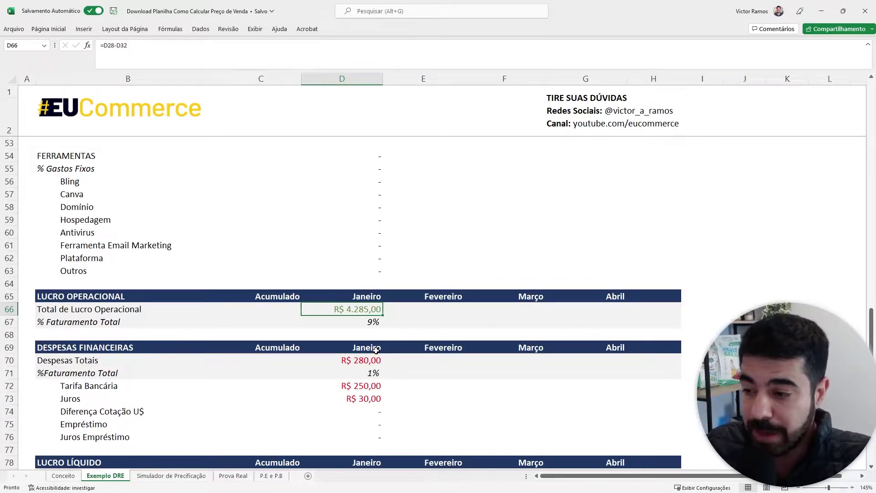
{"action": "scroll", "coordinate": [374, 349], "scroll_direction": "down", "scroll_amount": 1}
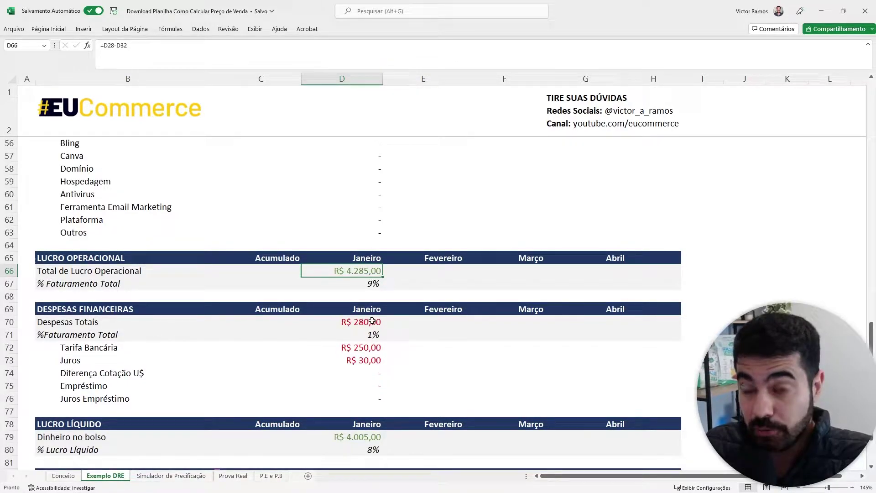
{"action": "left_click", "coordinate": [369, 438]}
{"action": "scroll", "coordinate": [266, 418], "scroll_direction": "down", "scroll_amount": 1}
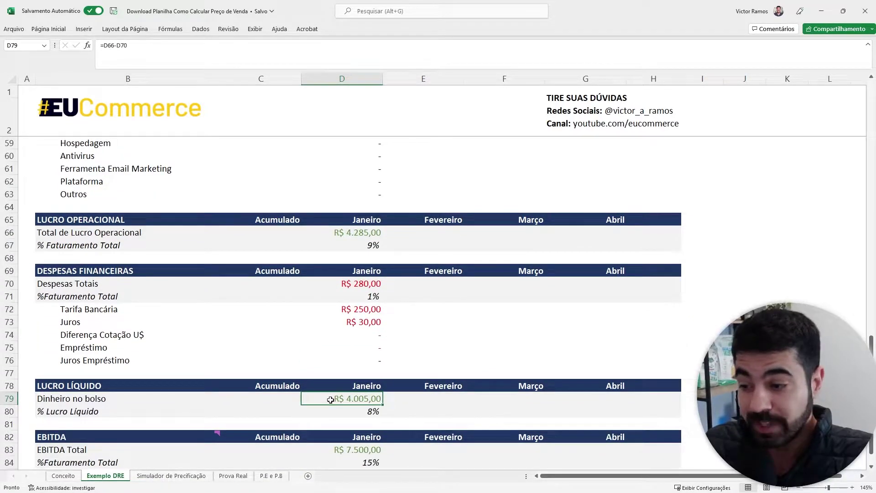
{"action": "scroll", "coordinate": [333, 400], "scroll_direction": "up", "scroll_amount": 1}
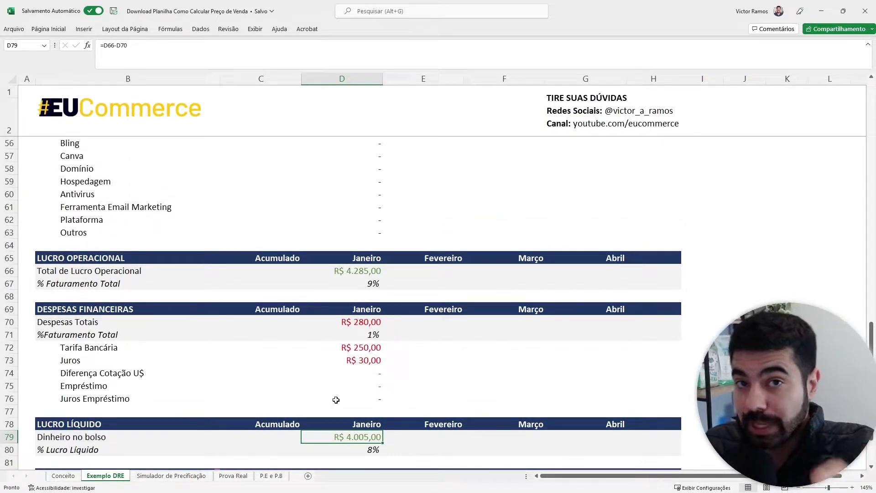
Step: Read the full comment attached to the EBITDA heading, then close it and view January's EBITDA block
{"action": "scroll", "coordinate": [340, 276], "scroll_direction": "down", "scroll_amount": 3}
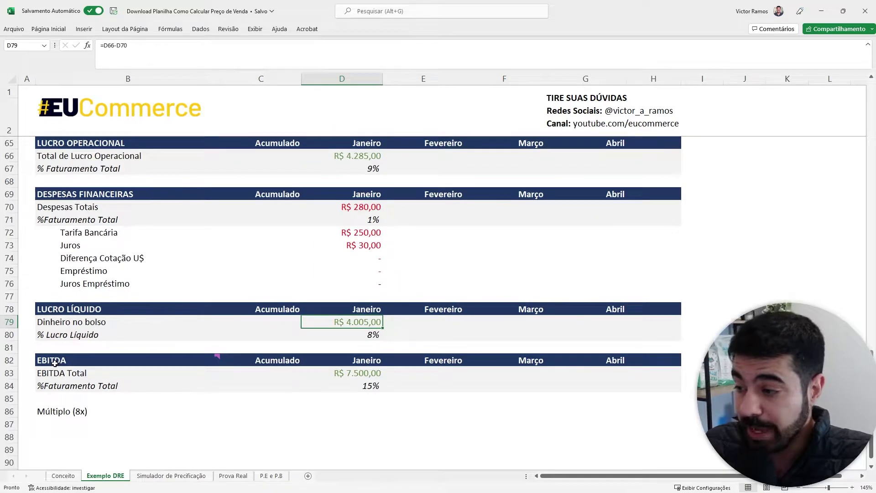
{"action": "mouse_move", "coordinate": [145, 361]}
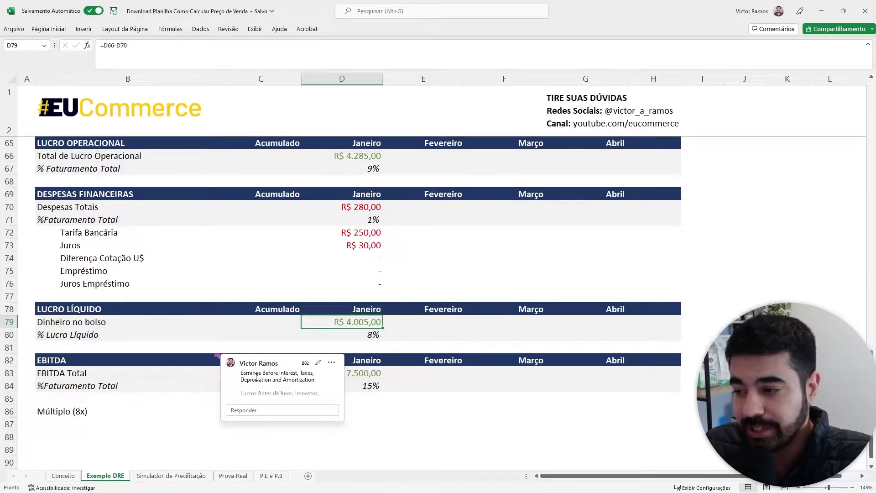
{"action": "left_click", "coordinate": [289, 395]}
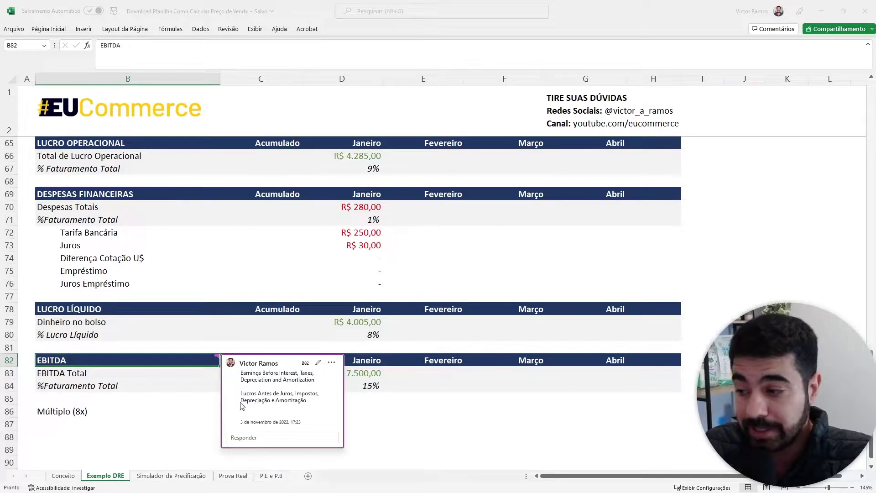
{"action": "left_click", "coordinate": [369, 363]}
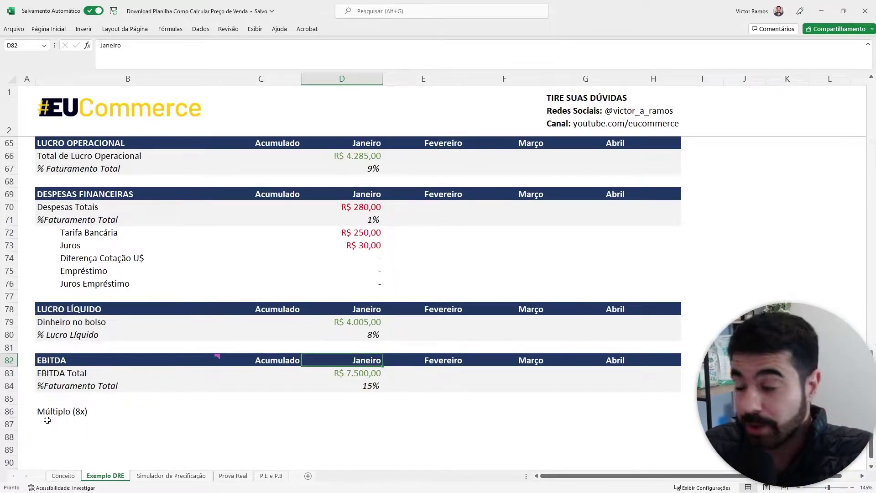
Step: Open the Conceito sheet at the section "Diferença entre pró-labore e distribuição de lucro"
{"action": "left_click", "coordinate": [71, 477]}
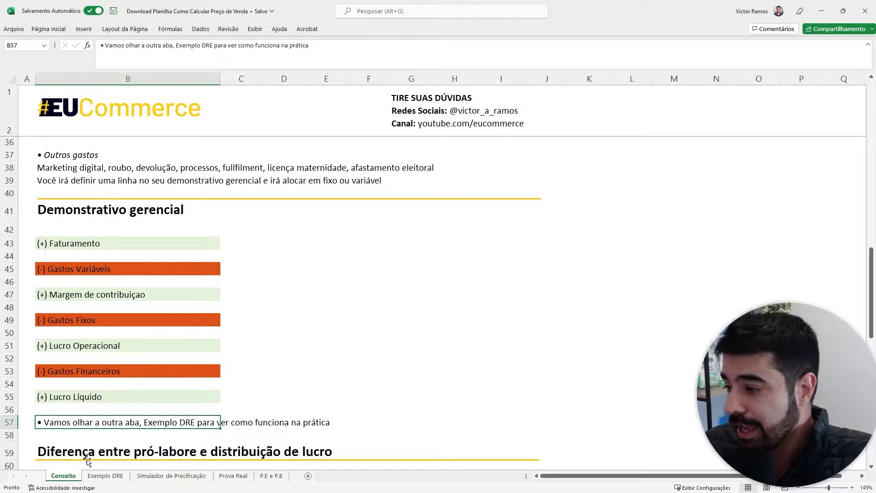
{"action": "scroll", "coordinate": [228, 328], "scroll_direction": "down", "scroll_amount": 4}
{"action": "left_click", "coordinate": [91, 298]}
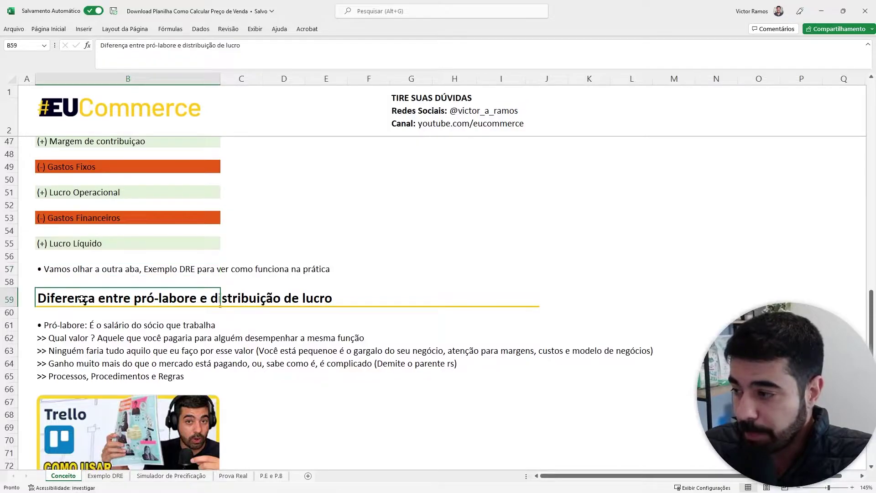
{"action": "left_click", "coordinate": [325, 350]}
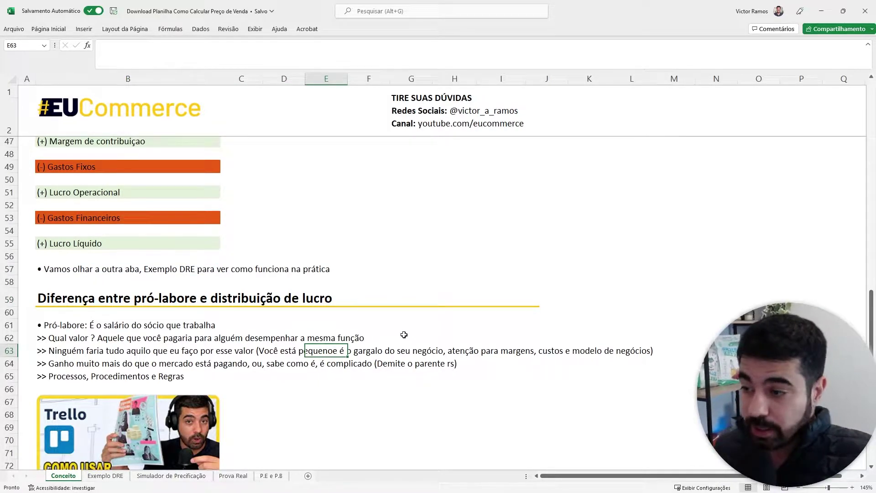
Step: Preview the Simulador de Precificação sheet, going through CMV, Gastos Variáveis, Gastos Fixos, Lucro Desejado, Markup and Produto A's Preço de Venda
{"action": "left_click", "coordinate": [200, 477]}
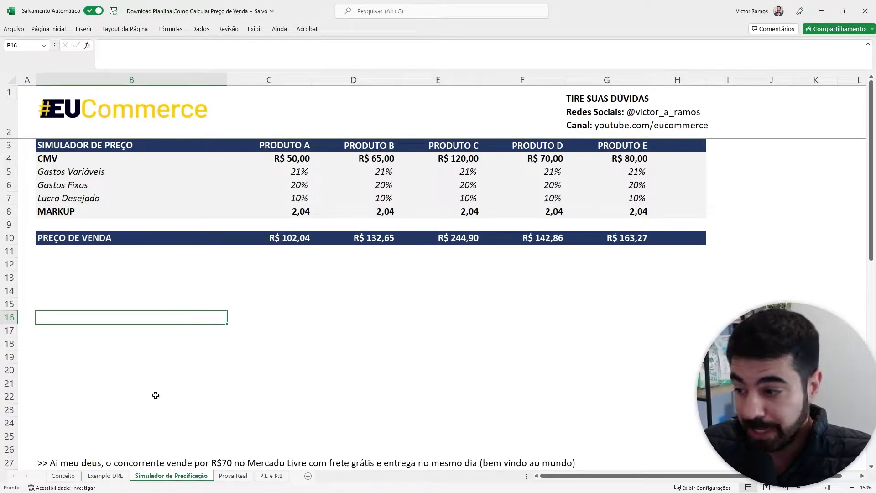
{"action": "left_click", "coordinate": [65, 159]}
{"action": "left_click", "coordinate": [86, 175]}
{"action": "left_click", "coordinate": [89, 187]}
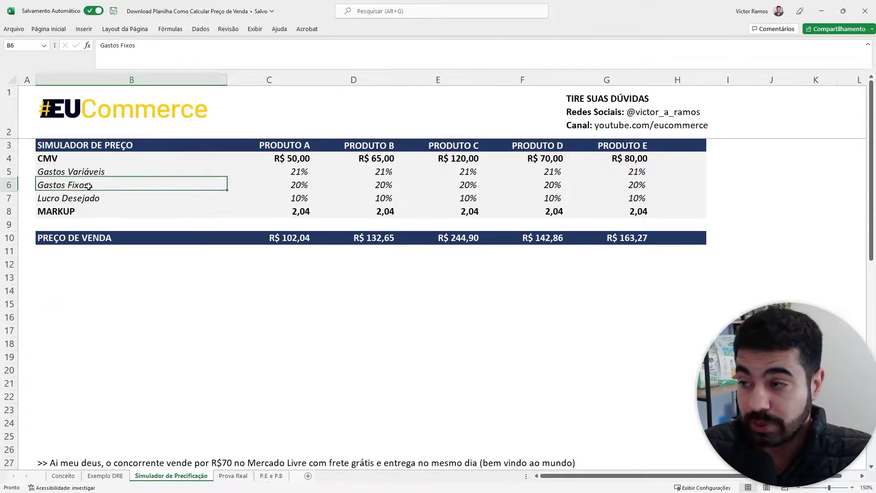
{"action": "left_click", "coordinate": [96, 199]}
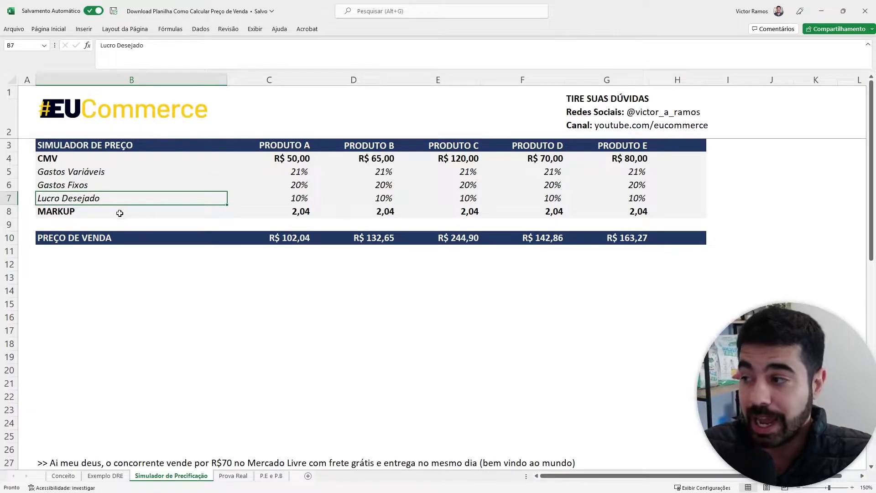
{"action": "left_click", "coordinate": [83, 215]}
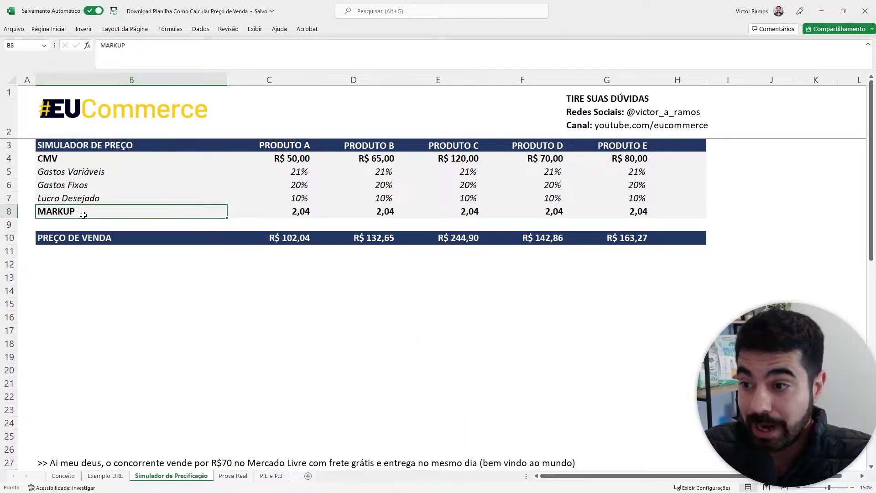
{"action": "left_click", "coordinate": [297, 241]}
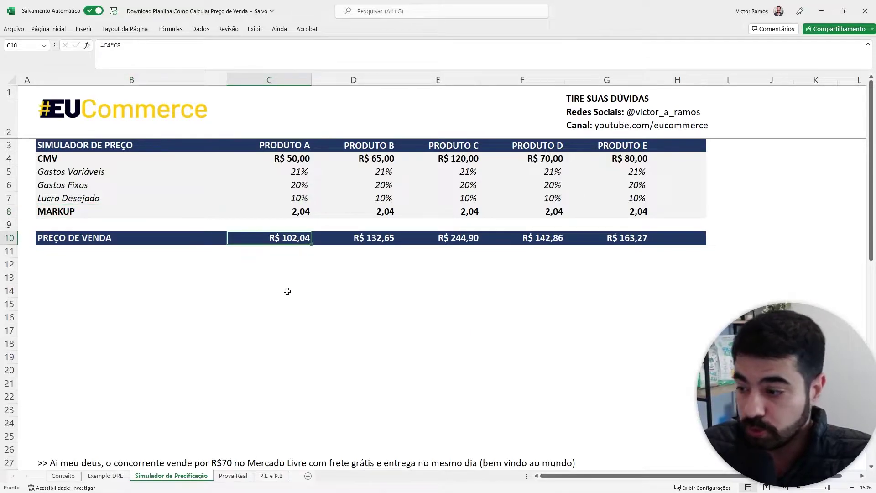
Step: Return to the Conceito sheet and read the pró-labore definition and the notes on what amount to pay
{"action": "left_click", "coordinate": [63, 476]}
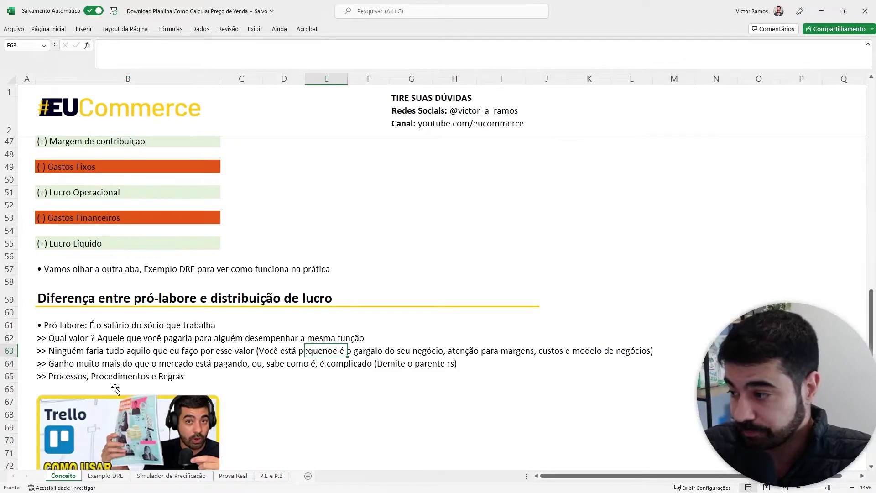
{"action": "left_click", "coordinate": [63, 324]}
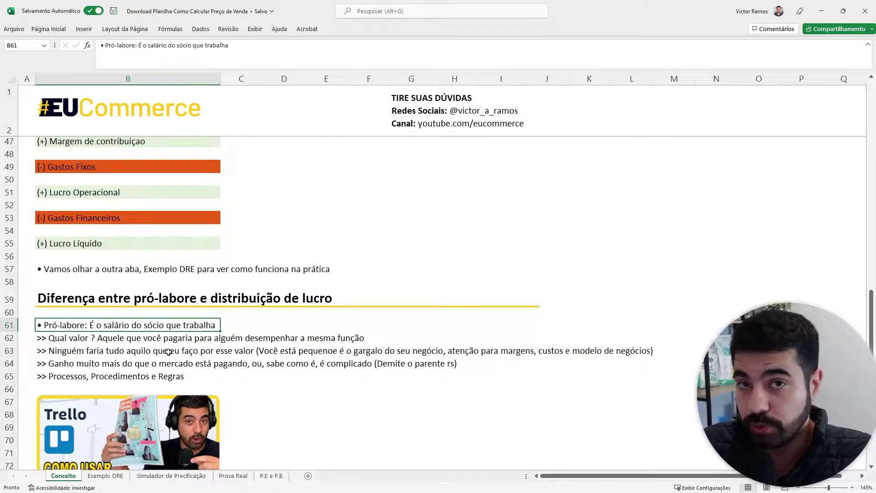
{"action": "left_click", "coordinate": [68, 340]}
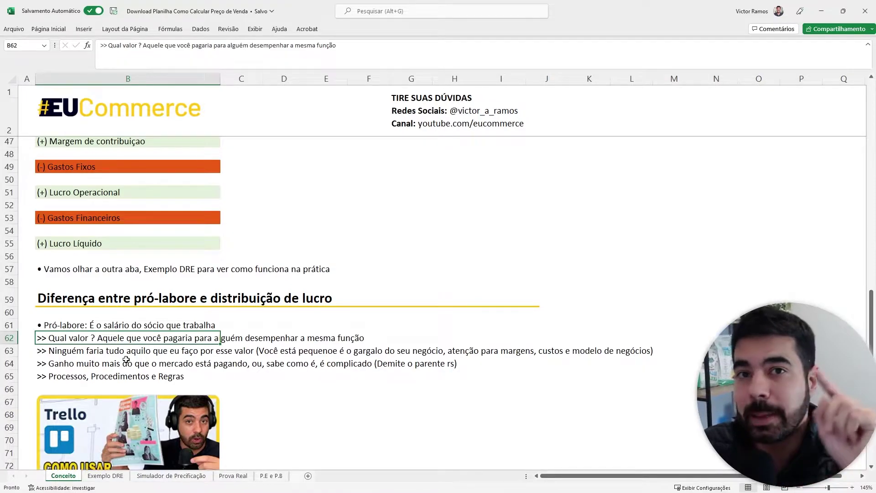
{"action": "left_click", "coordinate": [72, 352]}
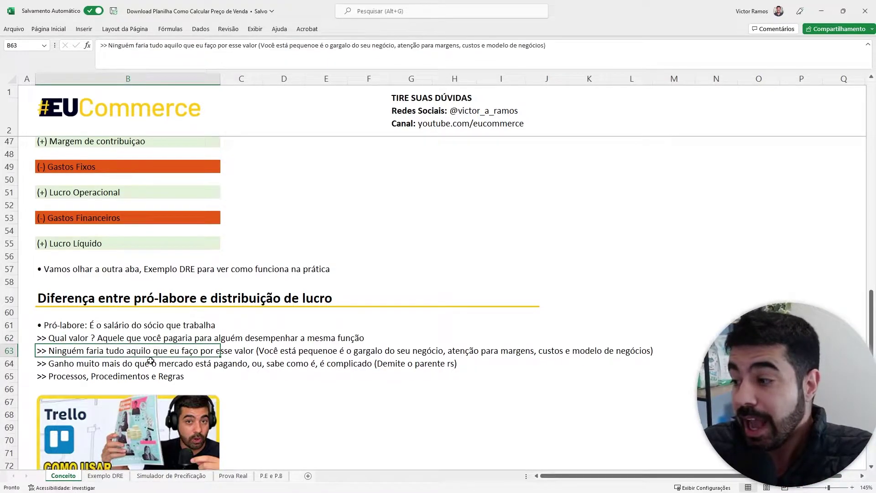
Step: Correct the misspelled word "pequenoe" to "pequeno" in the B63 note about being the business bottleneck
{"action": "left_click", "coordinate": [280, 353]}
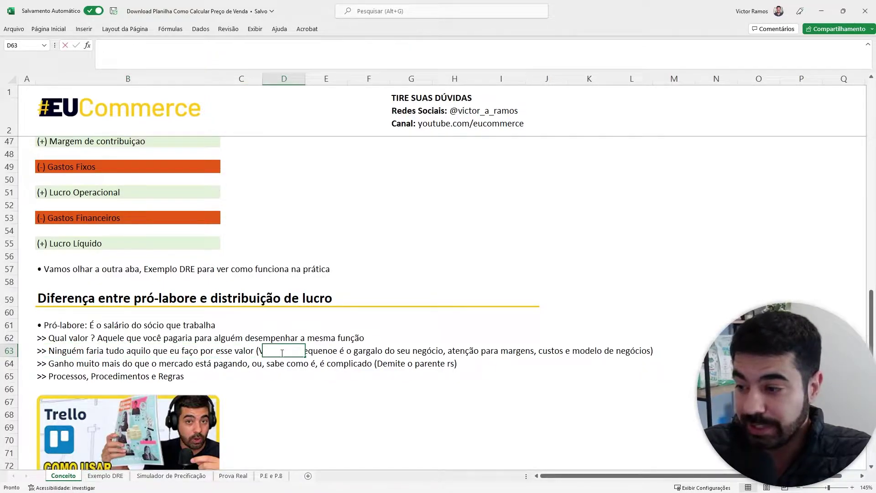
{"action": "left_click", "coordinate": [56, 349]}
{"action": "left_click", "coordinate": [305, 46]}
{"action": "double_click", "coordinate": [305, 45]}
{"action": "type", "text": "pequeno"}
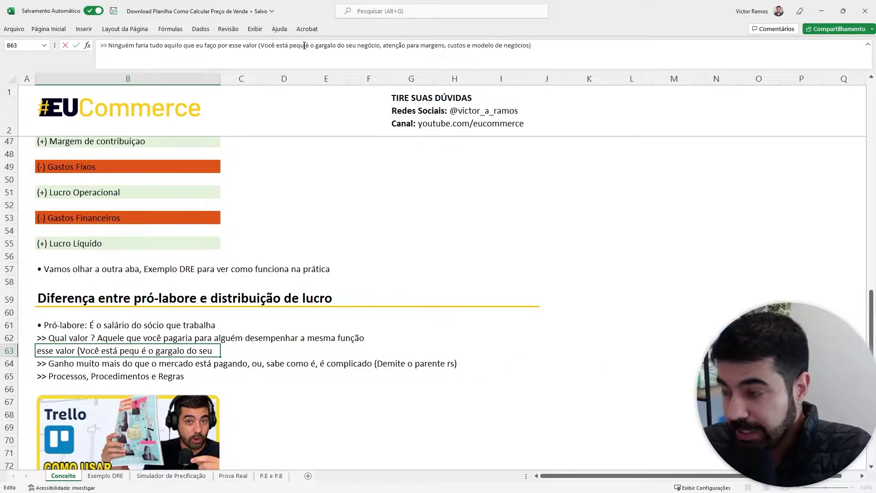
{"action": "left_click", "coordinate": [391, 233]}
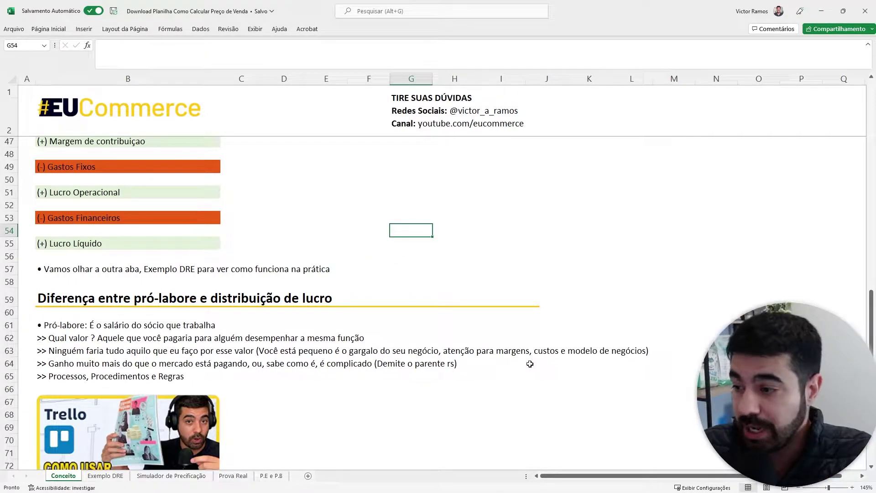
Step: Read the notes on earning above market and on Processos, Procedimentos e Regras, and select the Trello video image below them
{"action": "left_click", "coordinate": [67, 366]}
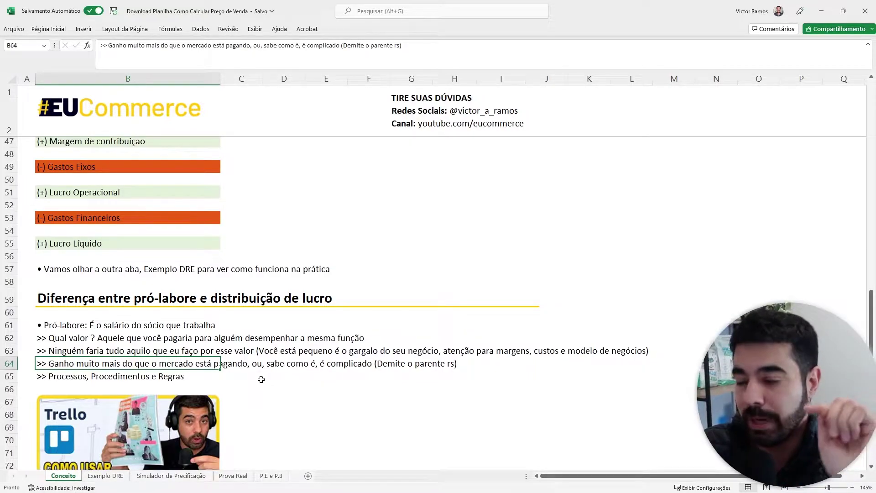
{"action": "left_click", "coordinate": [63, 378]}
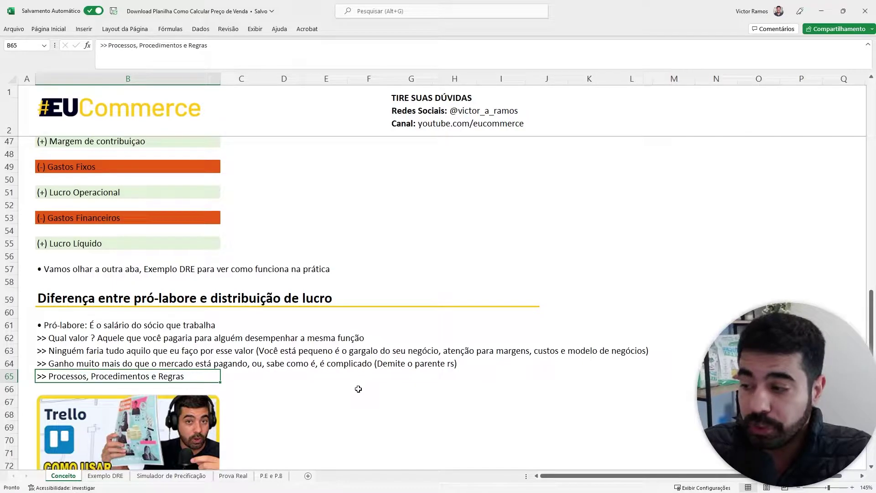
{"action": "scroll", "coordinate": [358, 389], "scroll_direction": "down", "scroll_amount": 2}
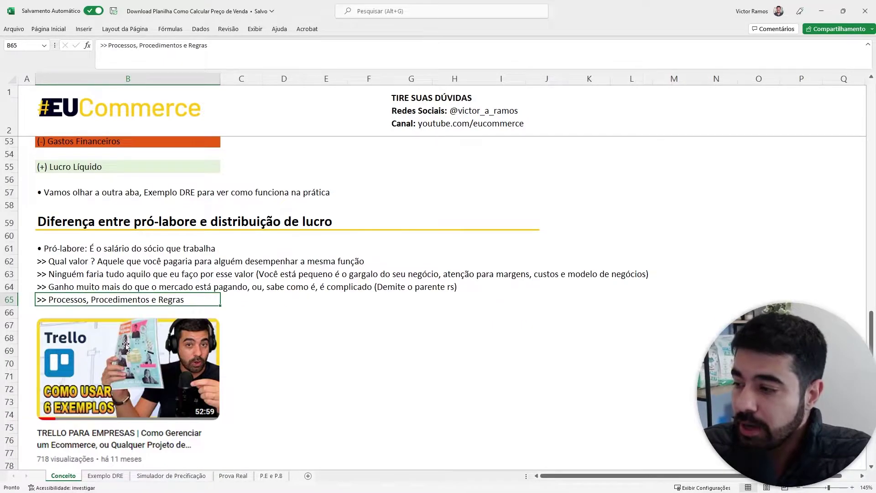
{"action": "scroll", "coordinate": [205, 335], "scroll_direction": "down", "scroll_amount": 1}
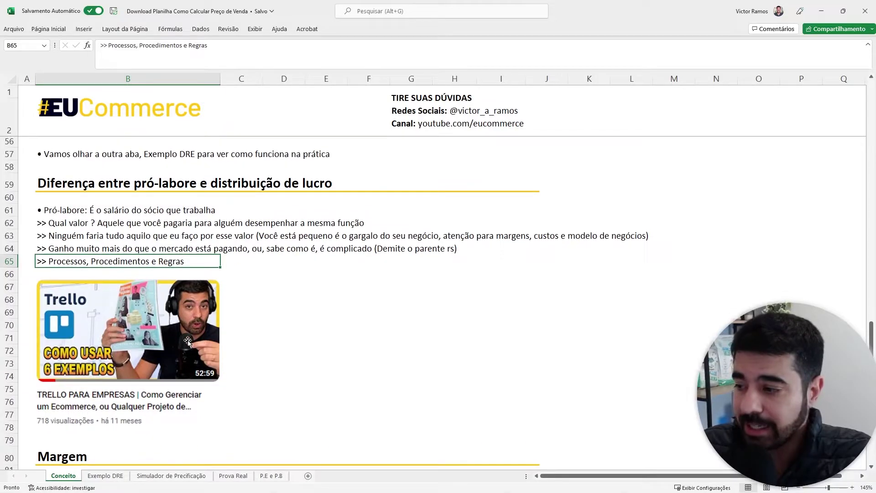
{"action": "left_click", "coordinate": [156, 337]}
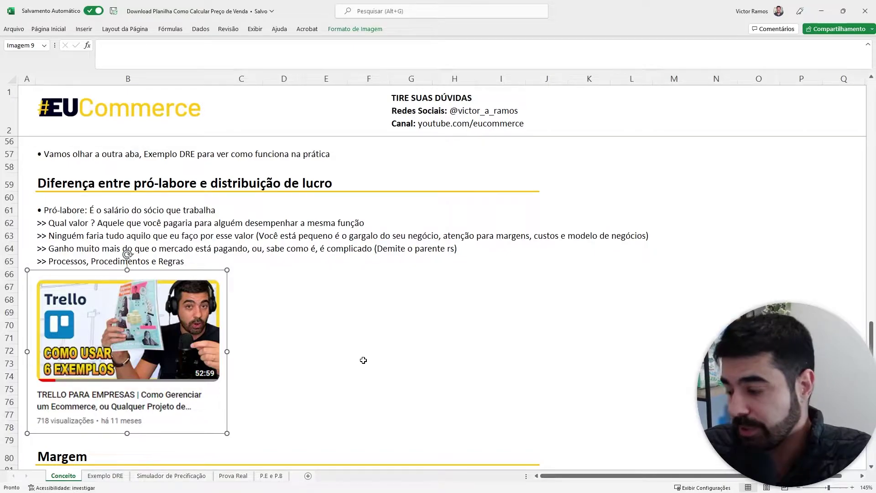
Step: Go through the Margem section's margin types, the Conceitos equivocados note and the R$ 100 cost in the 100% profit example
{"action": "scroll", "coordinate": [331, 296], "scroll_direction": "down", "scroll_amount": 5}
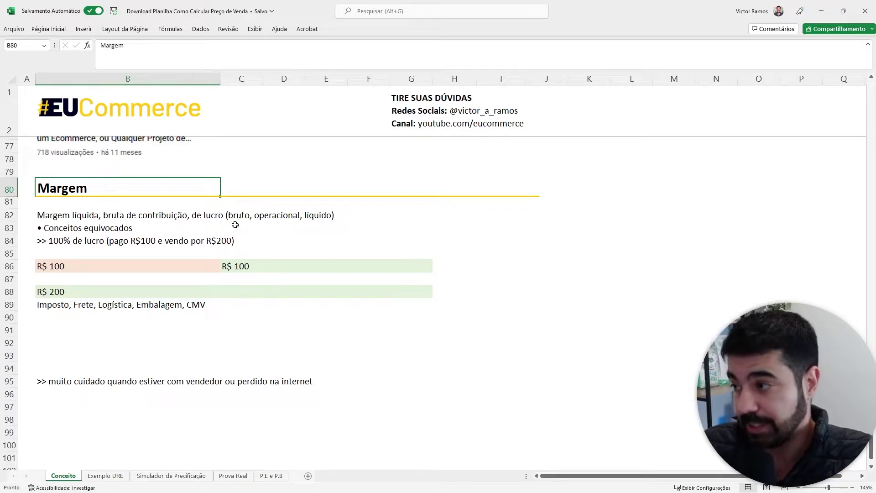
{"action": "left_click", "coordinate": [86, 218]}
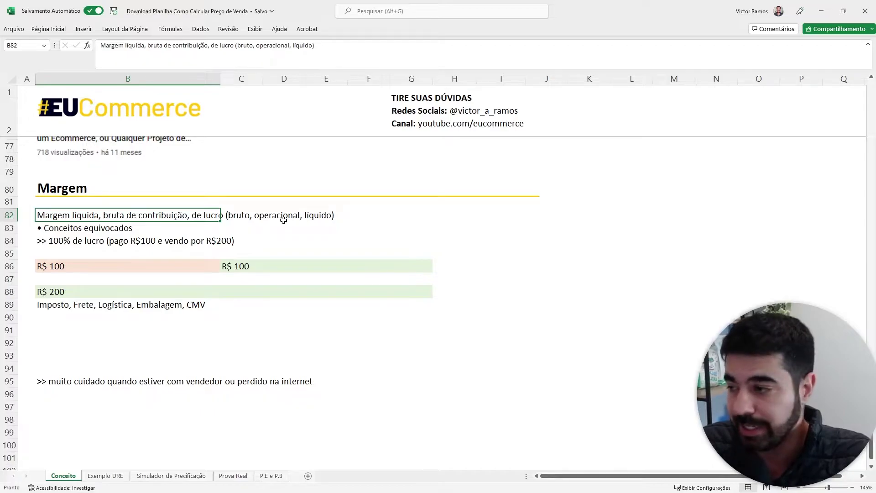
{"action": "left_click", "coordinate": [77, 230]}
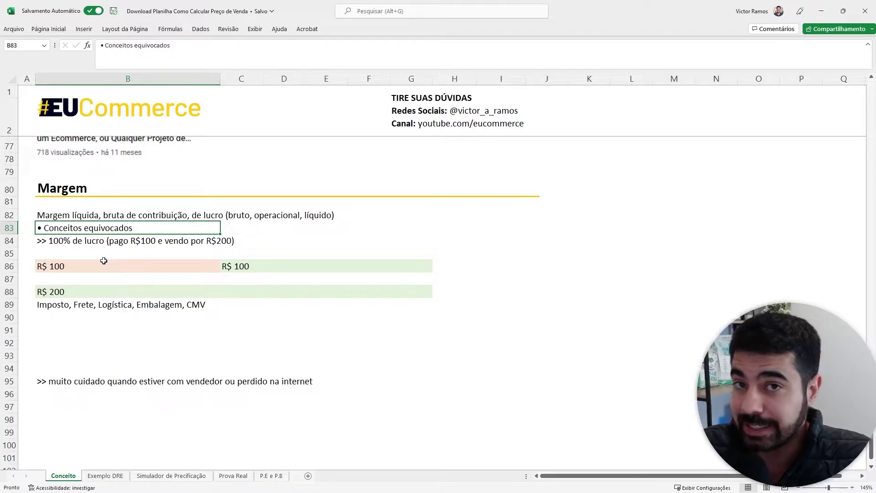
{"action": "left_click", "coordinate": [74, 268]}
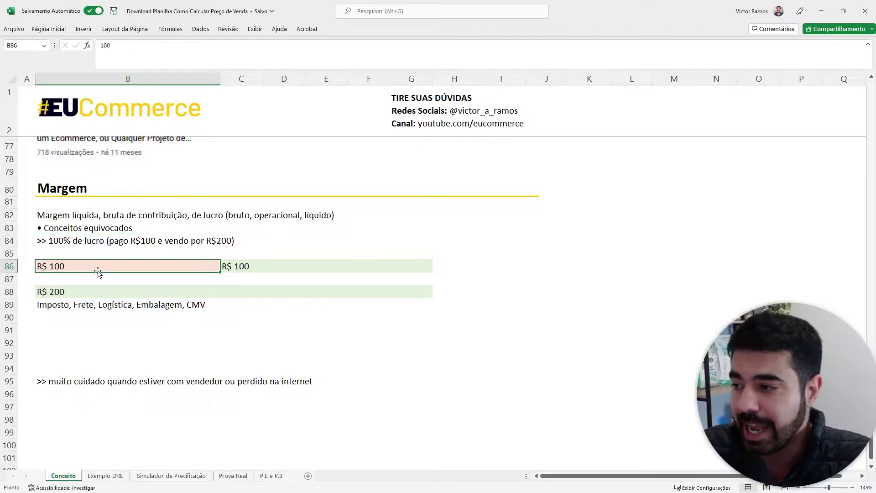
Step: Review the 100% profit example's R$ 100 profit, R$ 200 sale price and the list of expenses in B89
{"action": "left_click", "coordinate": [256, 266]}
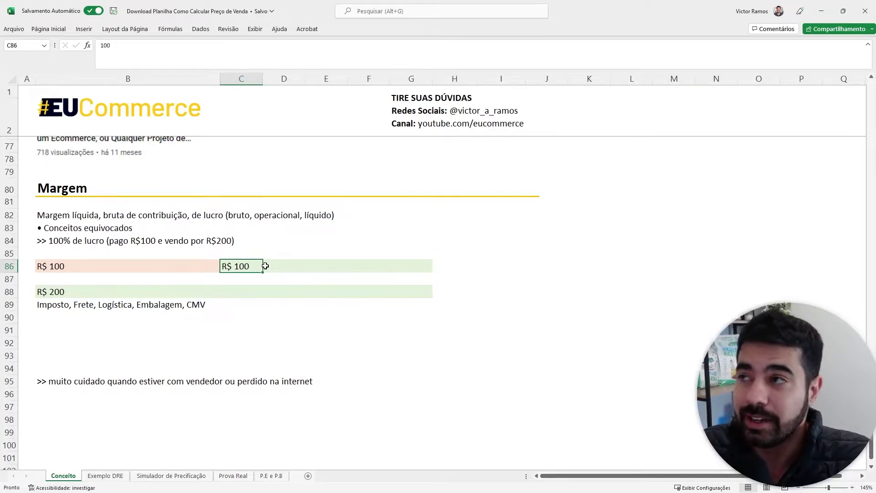
{"action": "left_click", "coordinate": [63, 294]}
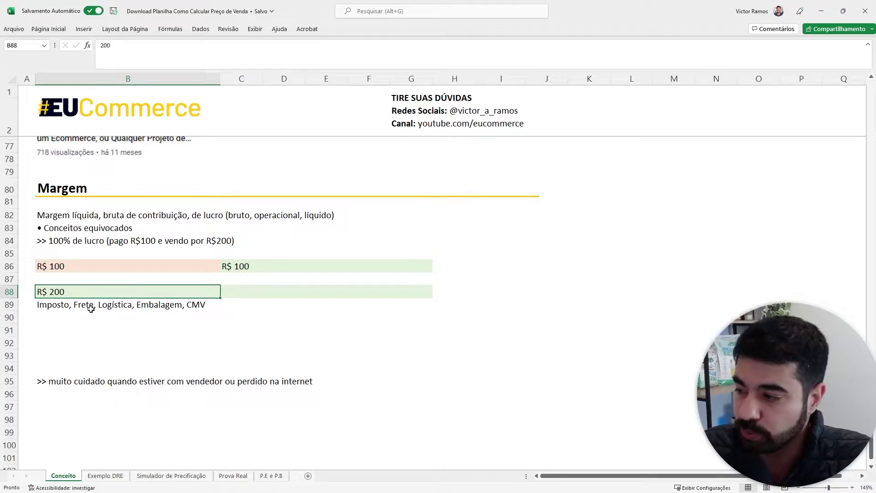
{"action": "left_click", "coordinate": [59, 305]}
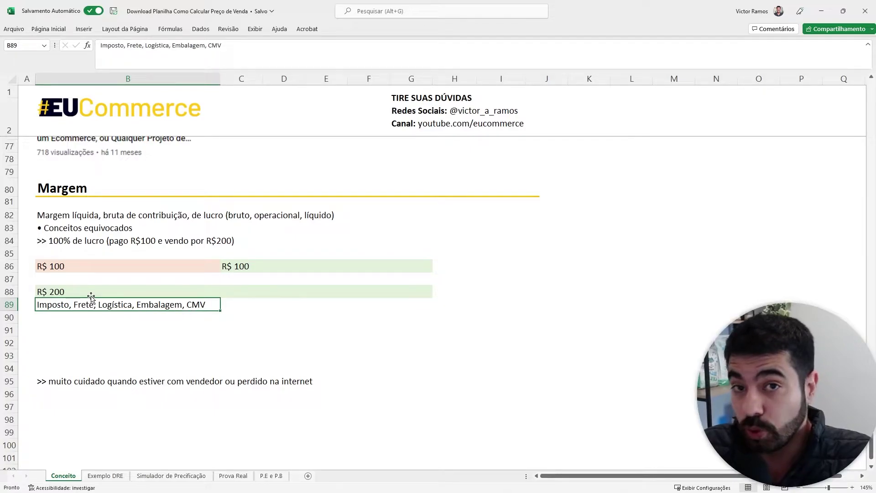
Step: Copy the R$ 100 cost from B86 into C90, beneath the example's expense list
{"action": "left_click", "coordinate": [75, 266]}
{"action": "key", "text": "ctrl+c"}
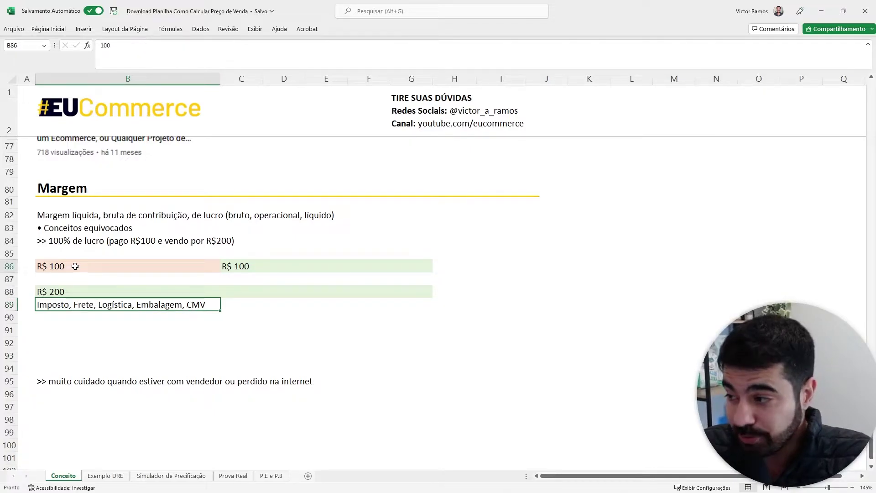
{"action": "left_click", "coordinate": [244, 328]}
{"action": "left_click", "coordinate": [245, 318]}
{"action": "key", "text": "ctrl+v"}
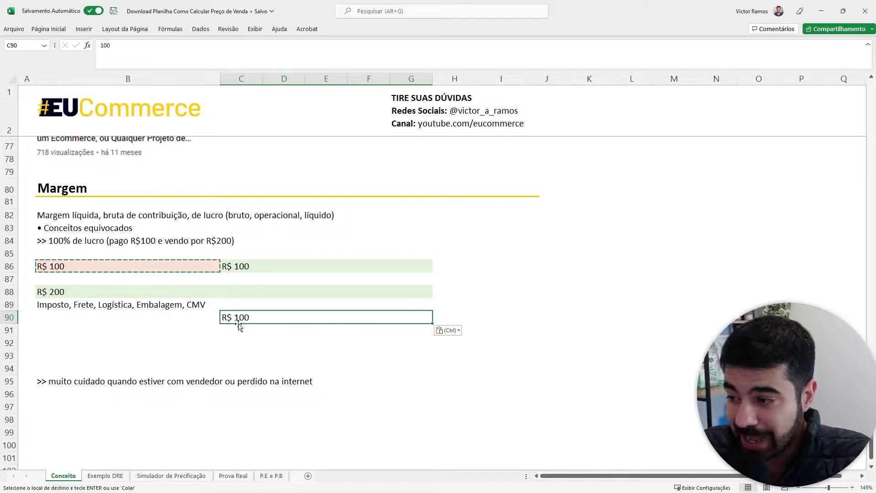
{"action": "key", "text": "Escape"}
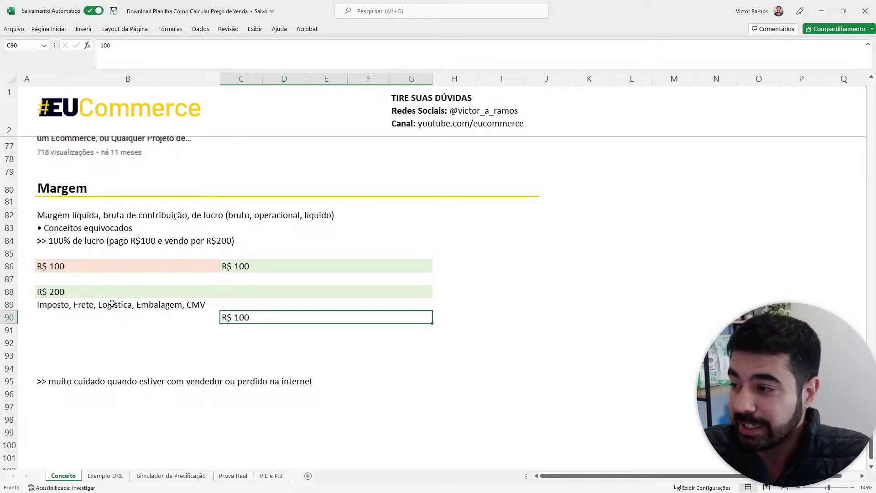
Step: Compare the cost in B86 with the copy in C90, and read the expense list and the note about sellers and the internet
{"action": "left_click", "coordinate": [106, 269]}
{"action": "left_click", "coordinate": [254, 319]}
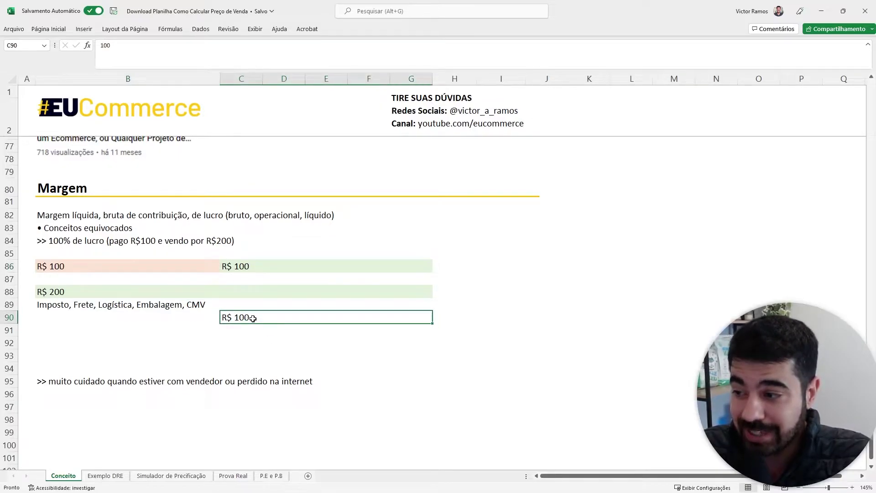
{"action": "left_click", "coordinate": [61, 306]}
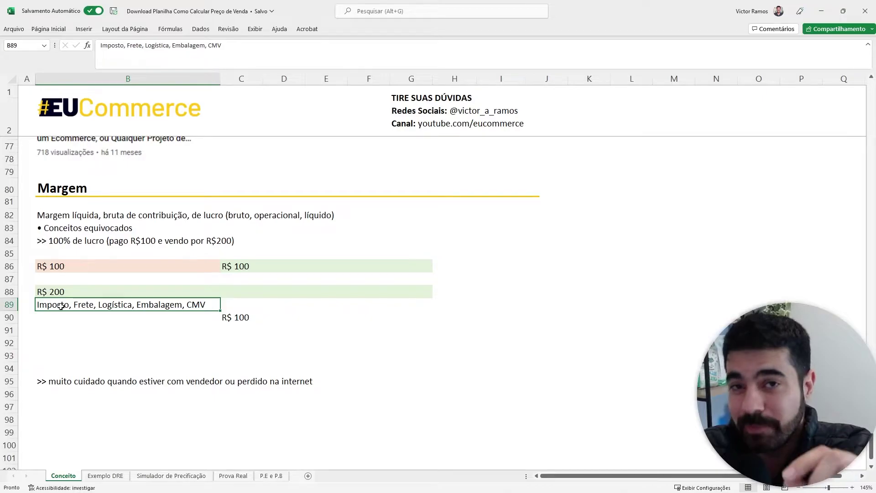
{"action": "left_click", "coordinate": [67, 385]}
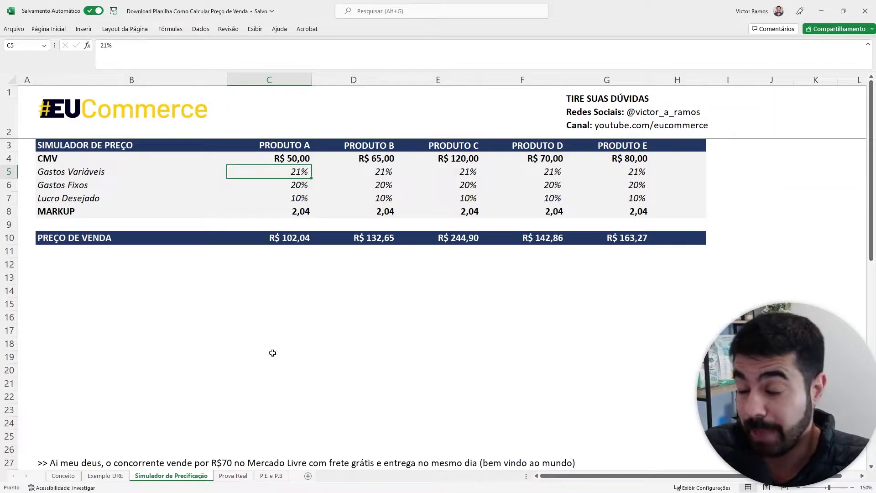
Step: On the Simulador de Precificação sheet, go through the Produto A to Produto E headings and each product's CMV
{"action": "left_click", "coordinate": [290, 146]}
{"action": "left_click", "coordinate": [383, 145]}
{"action": "left_click", "coordinate": [450, 147]}
{"action": "left_click", "coordinate": [521, 144]}
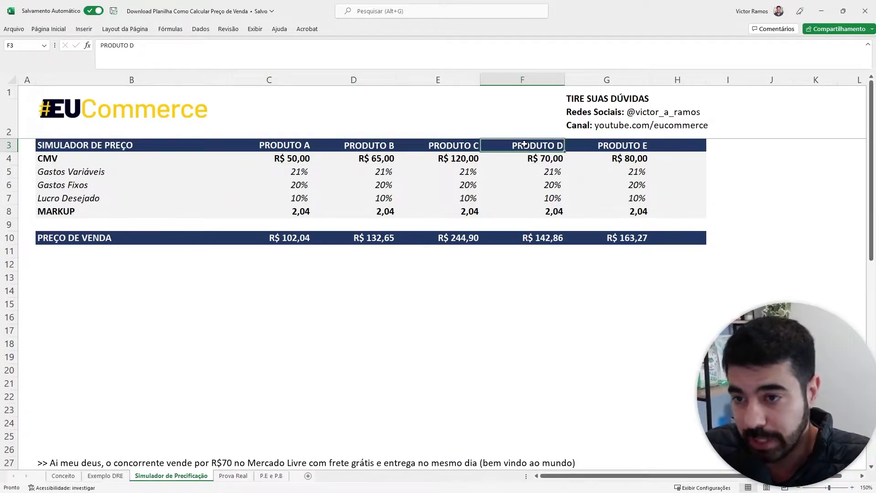
{"action": "left_click", "coordinate": [624, 146]}
{"action": "left_click", "coordinate": [292, 160]}
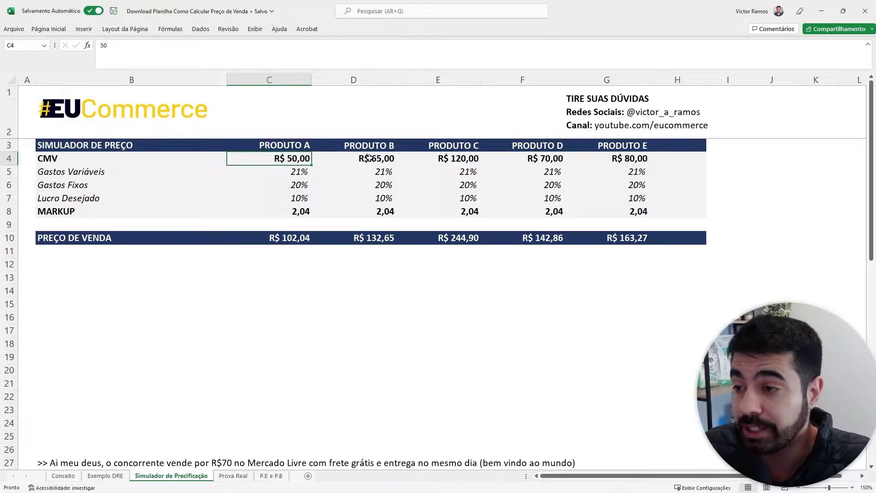
{"action": "left_click", "coordinate": [368, 158]}
{"action": "left_click", "coordinate": [442, 158]}
{"action": "left_click", "coordinate": [533, 159]}
{"action": "left_click", "coordinate": [627, 158]}
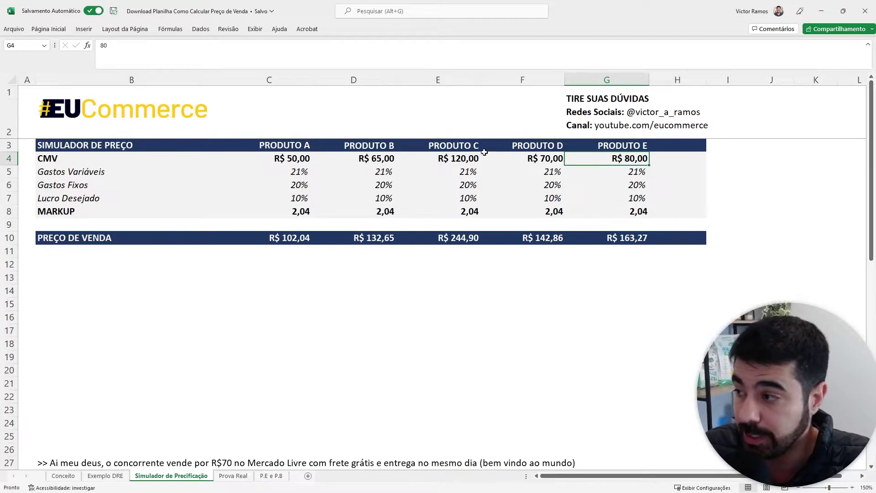
Step: Trace Produto A's Gastos Variáveis to Exemplo DRE by selecting January's Meios de Pagamento, Frete, Embalagem and Simples Nacional percentages together
{"action": "left_click", "coordinate": [296, 172]}
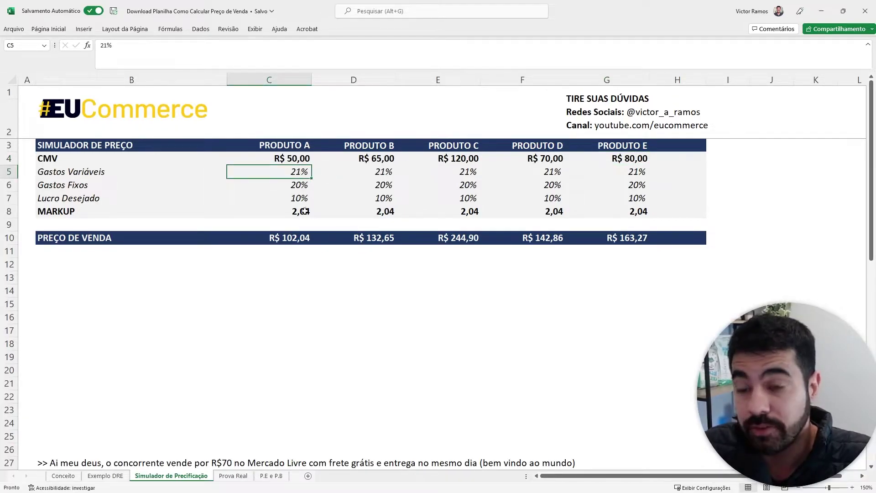
{"action": "left_click", "coordinate": [105, 476]}
{"action": "left_click", "coordinate": [429, 307]}
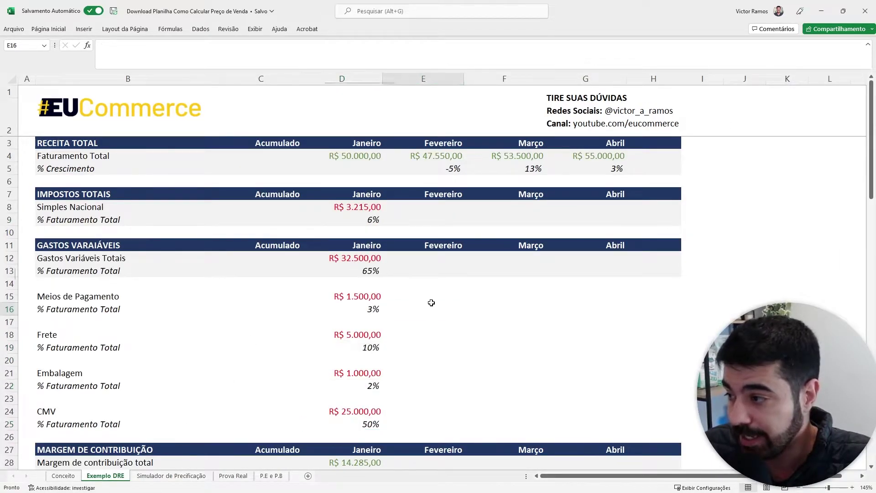
{"action": "left_click", "coordinate": [373, 309]}
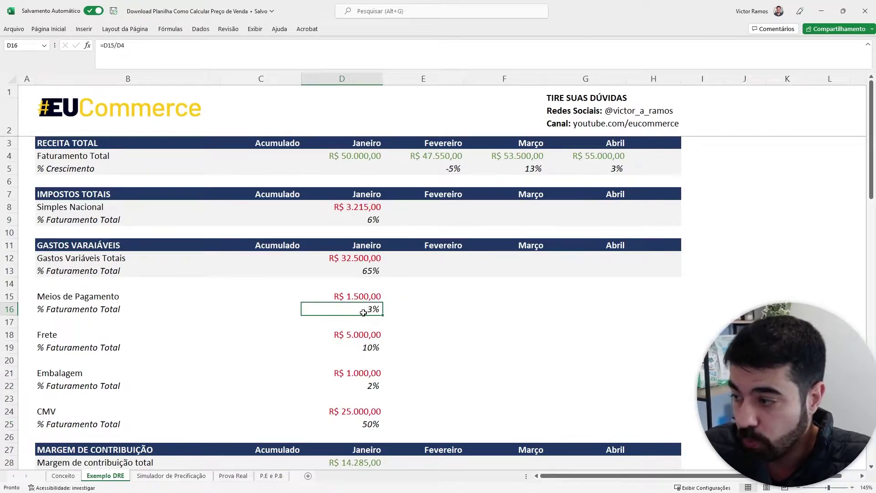
{"action": "left_click", "coordinate": [370, 348], "text": "ctrl"}
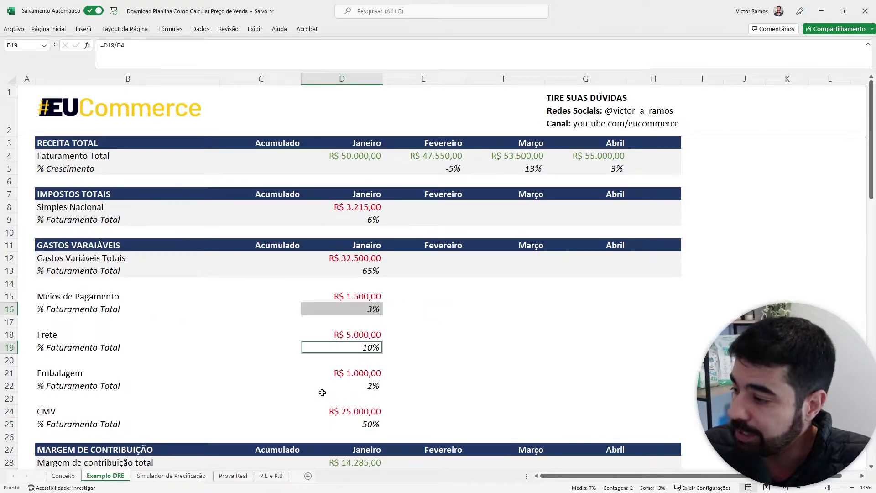
{"action": "left_click", "coordinate": [372, 388], "text": "ctrl"}
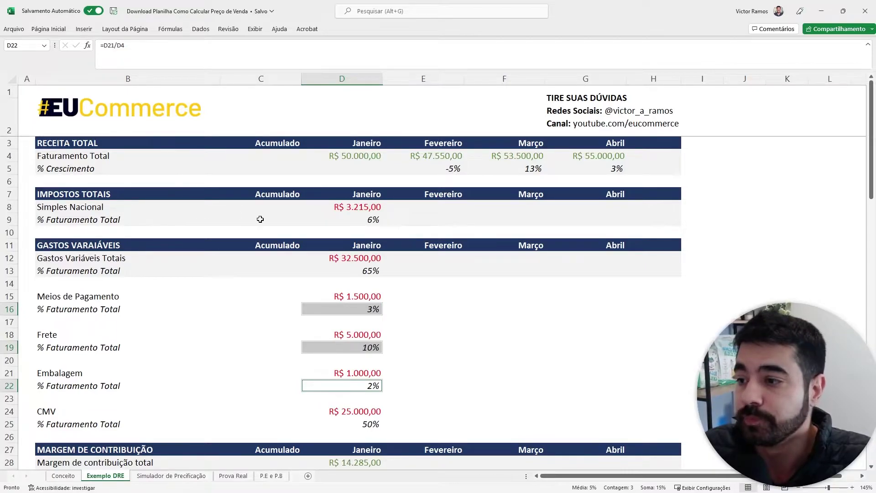
{"action": "left_click", "coordinate": [374, 220], "text": "ctrl"}
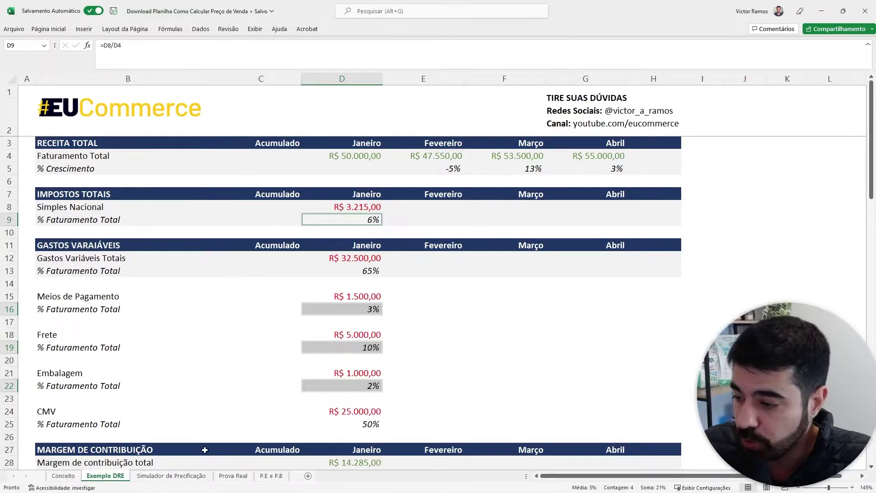
Step: Check Produto A's Gastos Fixos in the simulator and trace it to the Total de Gastos Fixos percentage on Exemplo DRE
{"action": "left_click", "coordinate": [187, 476]}
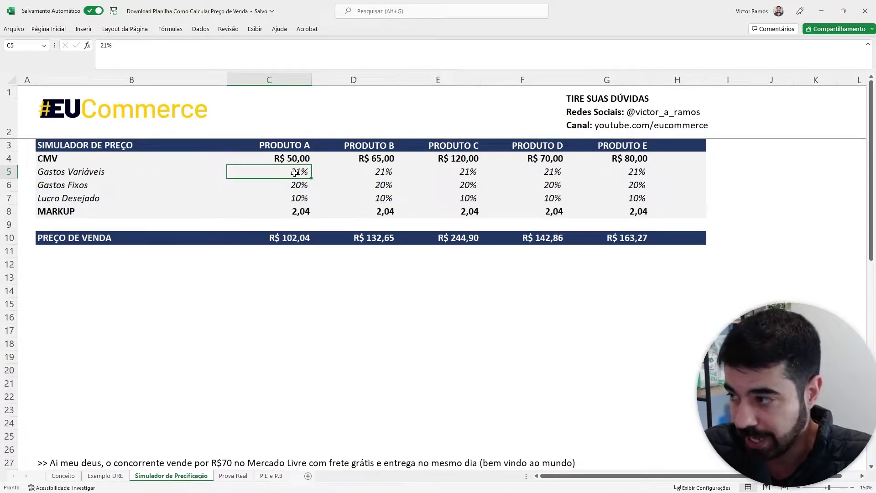
{"action": "left_click", "coordinate": [302, 186]}
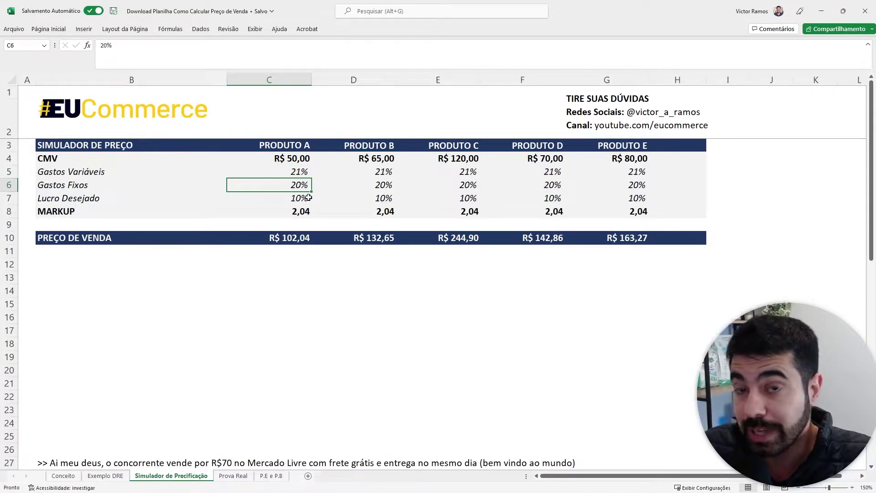
{"action": "left_click", "coordinate": [101, 476]}
{"action": "left_click", "coordinate": [454, 288]}
{"action": "scroll", "coordinate": [448, 291], "scroll_direction": "down", "scroll_amount": 5}
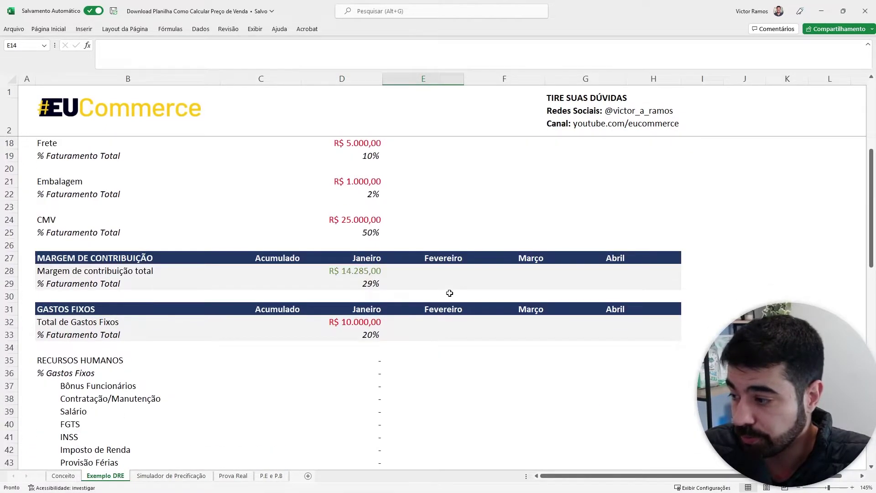
{"action": "scroll", "coordinate": [449, 293], "scroll_direction": "down", "scroll_amount": 2}
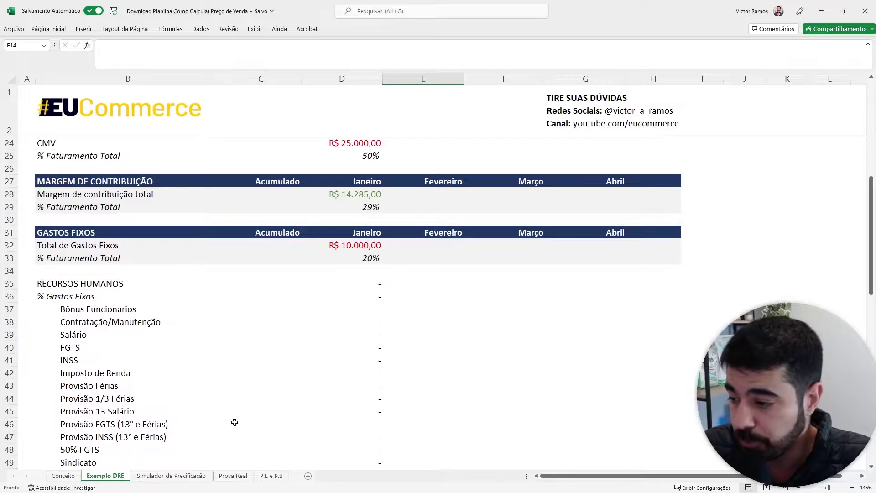
Step: Back in the simulator, examine Produto A's Lucro Desejado, the markup formula, the CMV and the Preço de Venda formula
{"action": "left_click", "coordinate": [174, 475]}
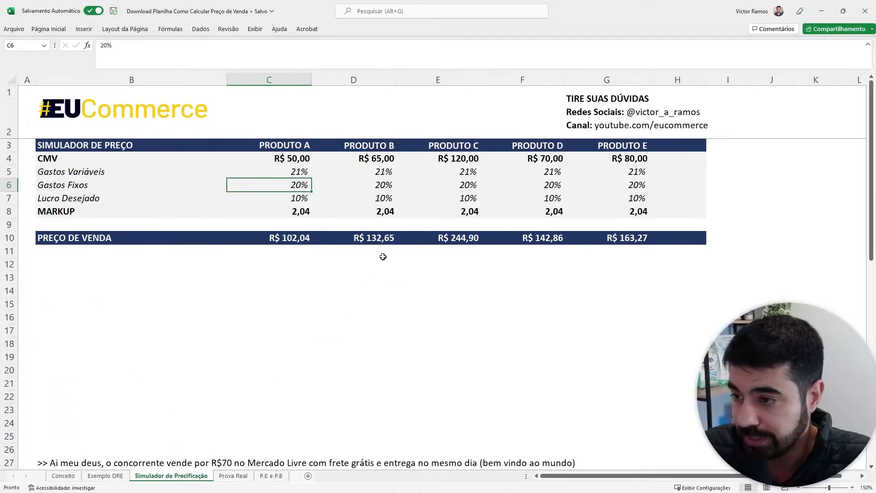
{"action": "left_click", "coordinate": [291, 196]}
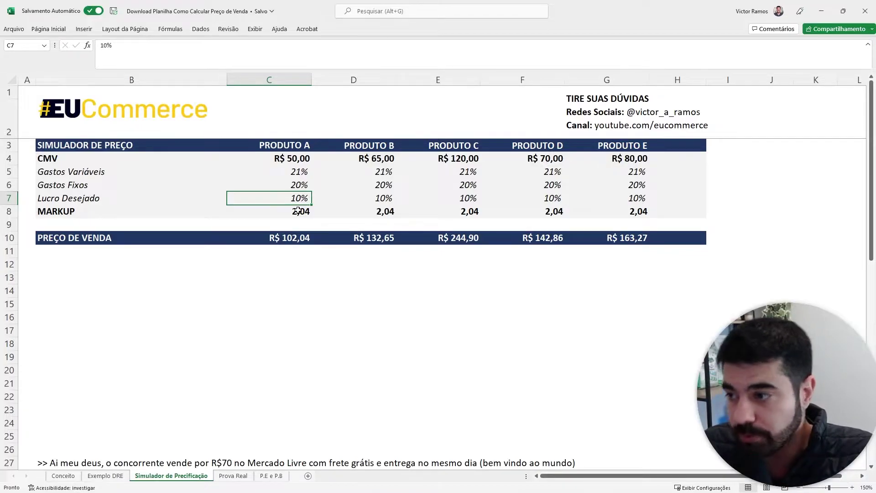
{"action": "left_click", "coordinate": [298, 211]}
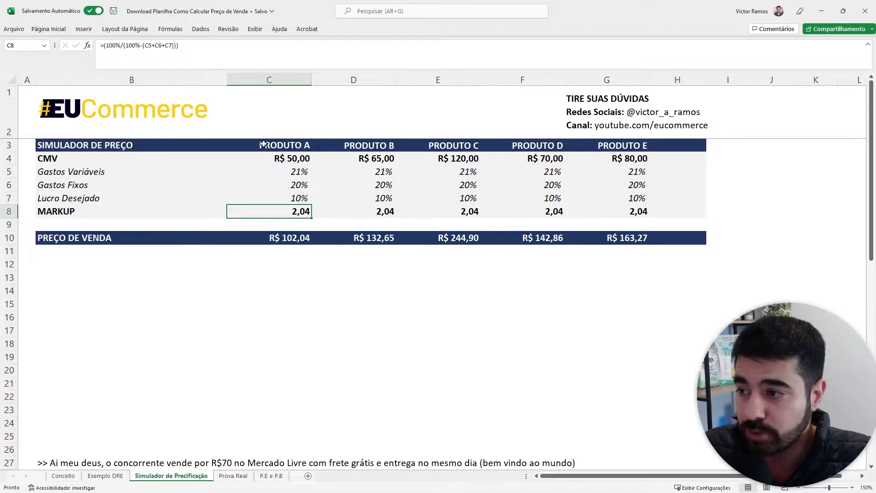
{"action": "left_click", "coordinate": [313, 279]}
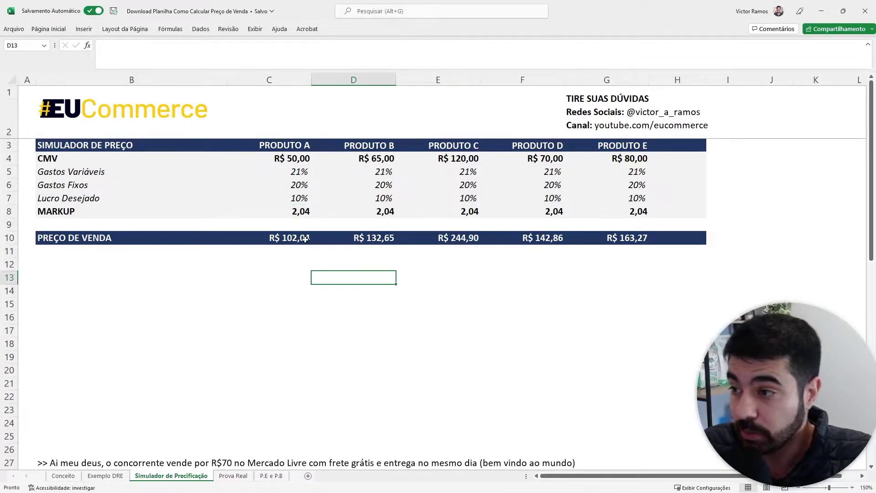
{"action": "left_click", "coordinate": [292, 161]}
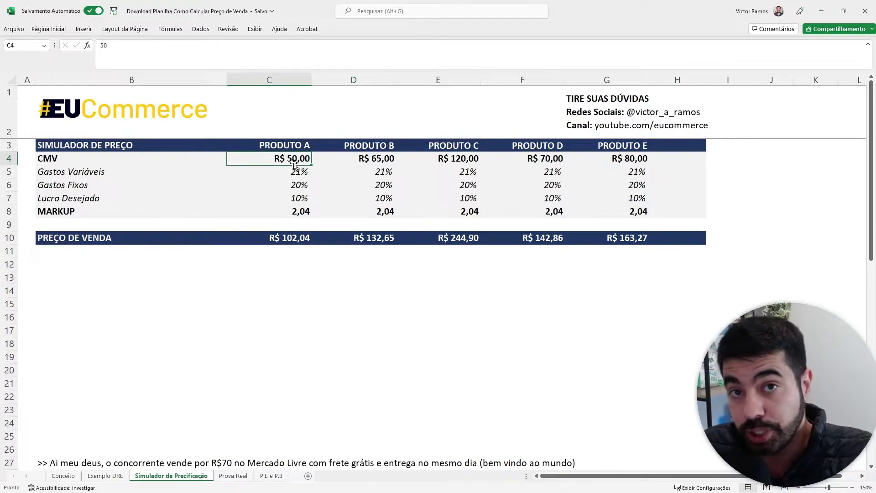
{"action": "left_click", "coordinate": [292, 239]}
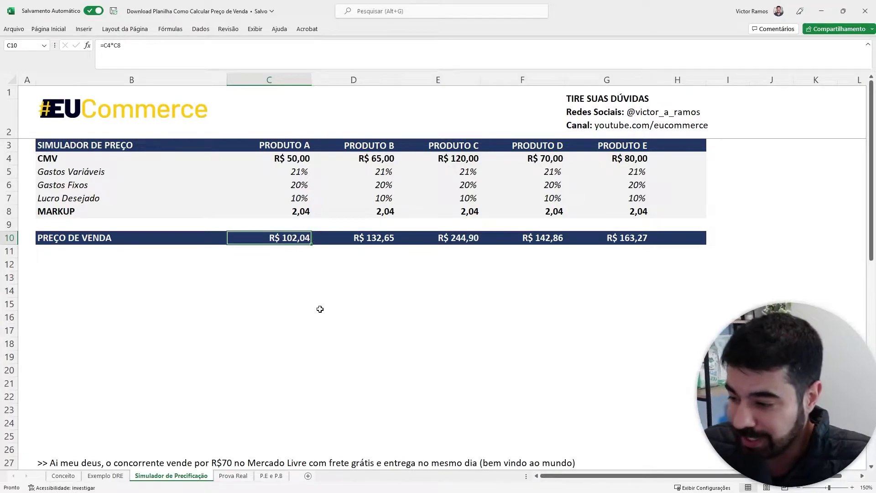
Step: Read the simulator's note about the competitor selling for R$70 on Mercado Livre and select the image below it
{"action": "left_click", "coordinate": [63, 464]}
{"action": "left_click", "coordinate": [217, 397]}
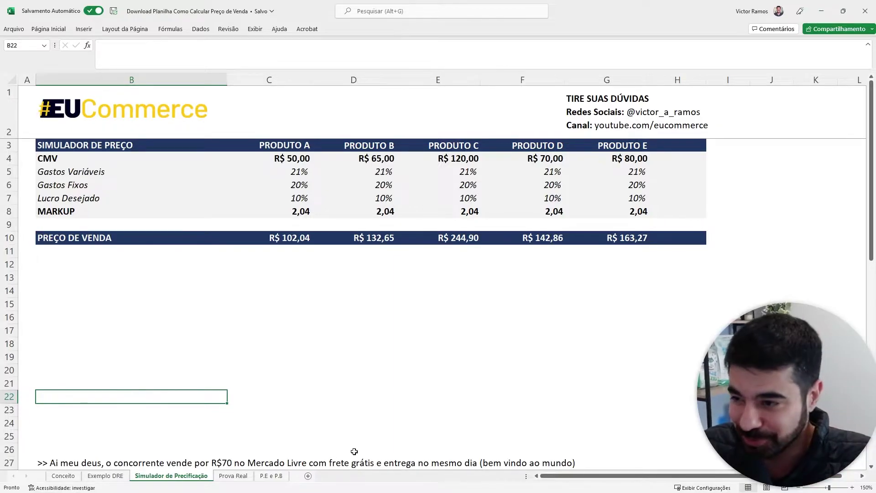
{"action": "scroll", "coordinate": [488, 337], "scroll_direction": "down", "scroll_amount": 6}
{"action": "left_click", "coordinate": [494, 332]}
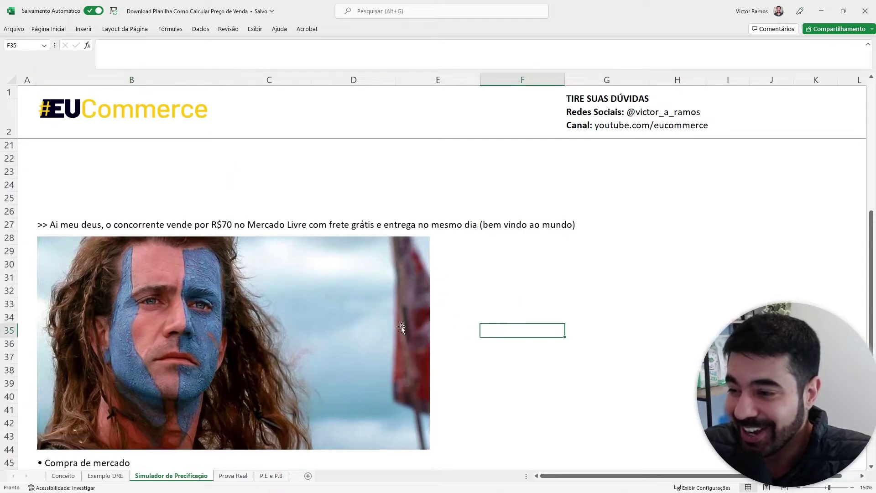
{"action": "left_click", "coordinate": [362, 318]}
{"action": "scroll", "coordinate": [642, 297], "scroll_direction": "down", "scroll_amount": 1}
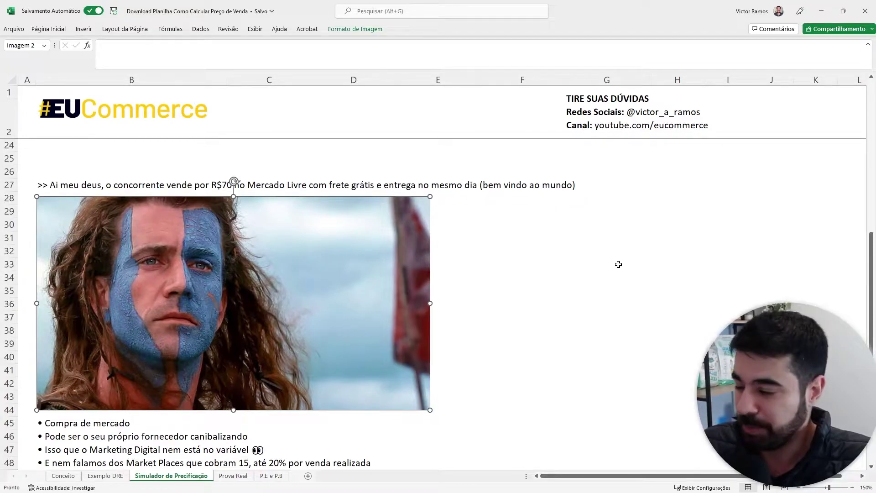
Step: Go through the notes below the image on Compra de mercado, the supplier cannibalizing sales, and Marketing Digital missing from the variable costs
{"action": "scroll", "coordinate": [603, 259], "scroll_direction": "down", "scroll_amount": 3}
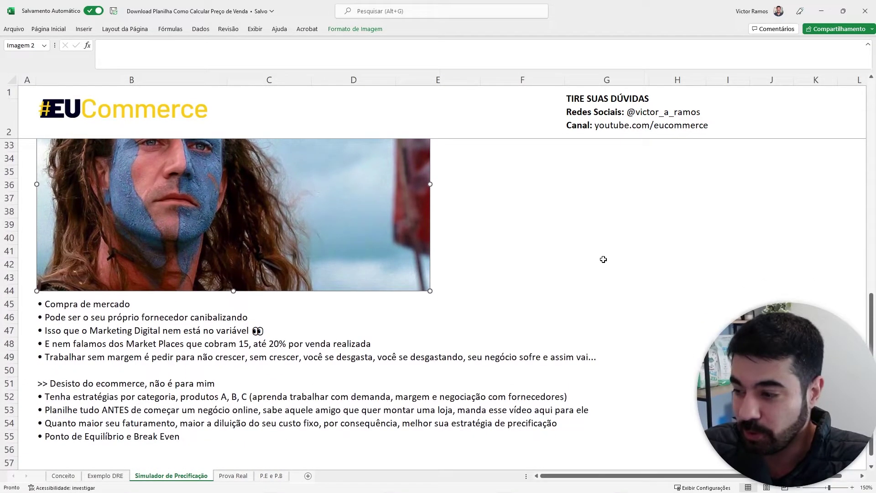
{"action": "left_click", "coordinate": [76, 308]}
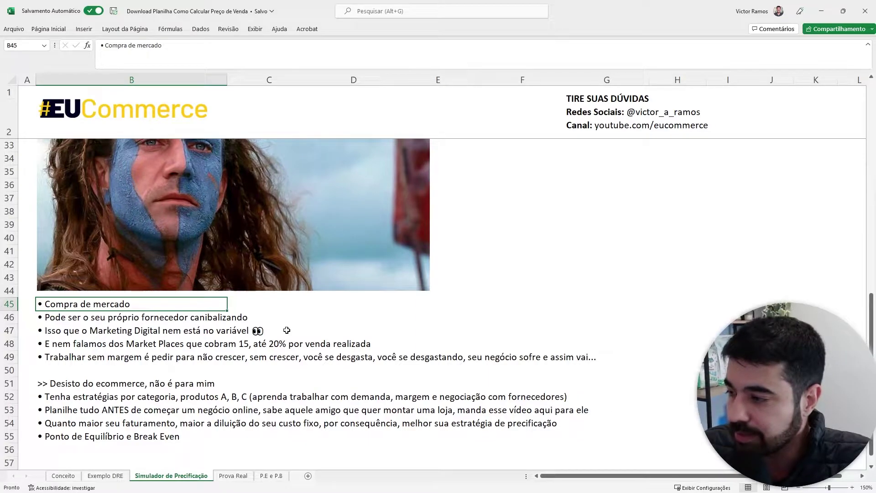
{"action": "key", "text": "Down"}
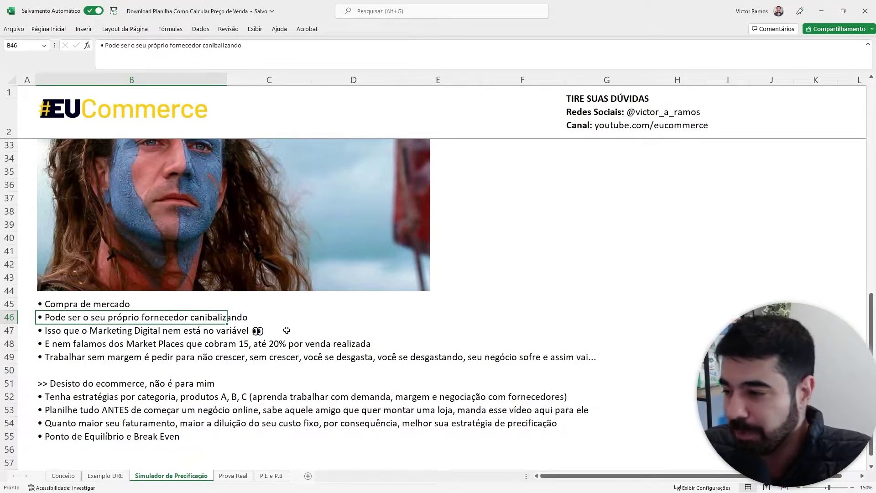
{"action": "key", "text": "Down"}
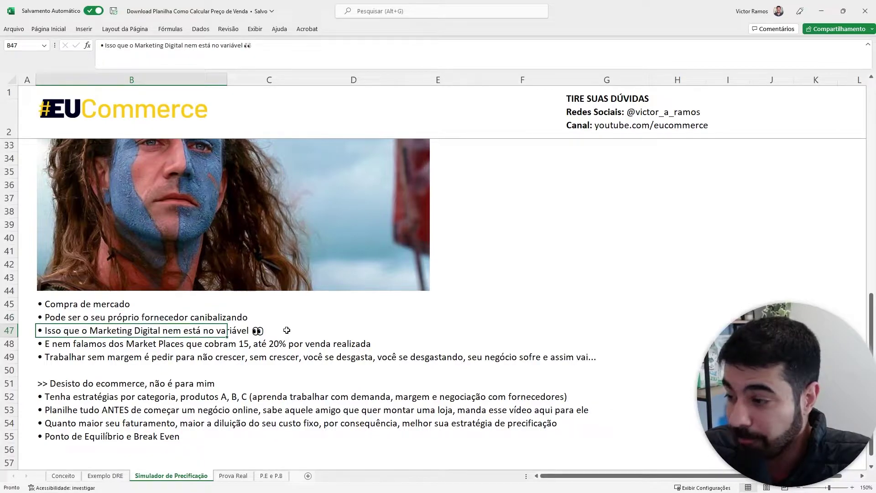
{"action": "left_click", "coordinate": [287, 330], "text": "shift"}
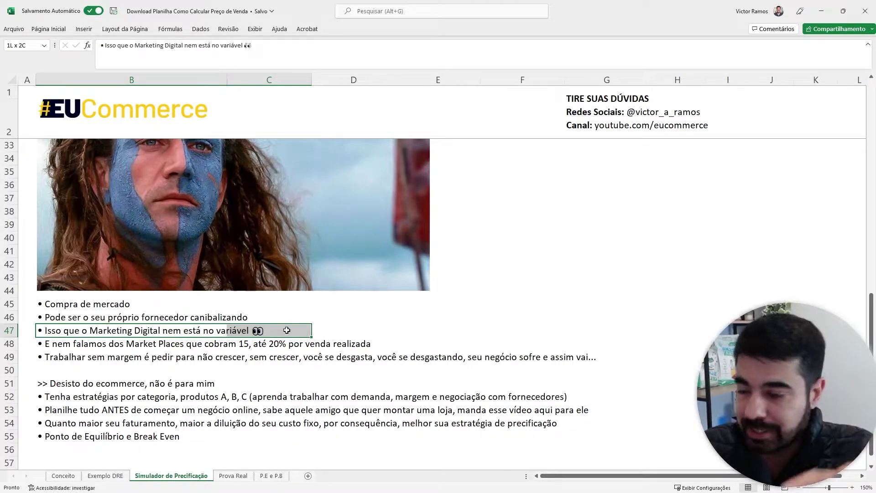
Step: Highlight the note about Market Places charging 15 to 20% per sale and compare it with the simulator's product table
{"action": "left_click", "coordinate": [68, 346]}
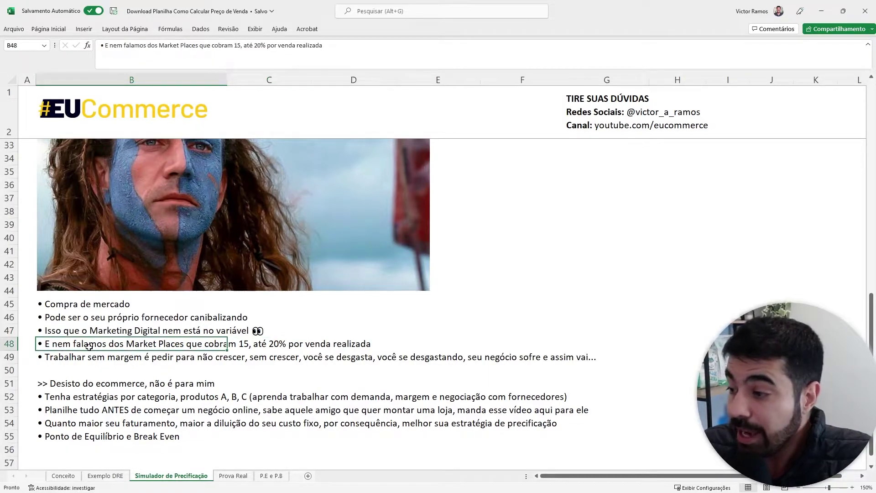
{"action": "left_click_drag", "start_coordinate": [196, 345], "coordinate": [395, 349]}
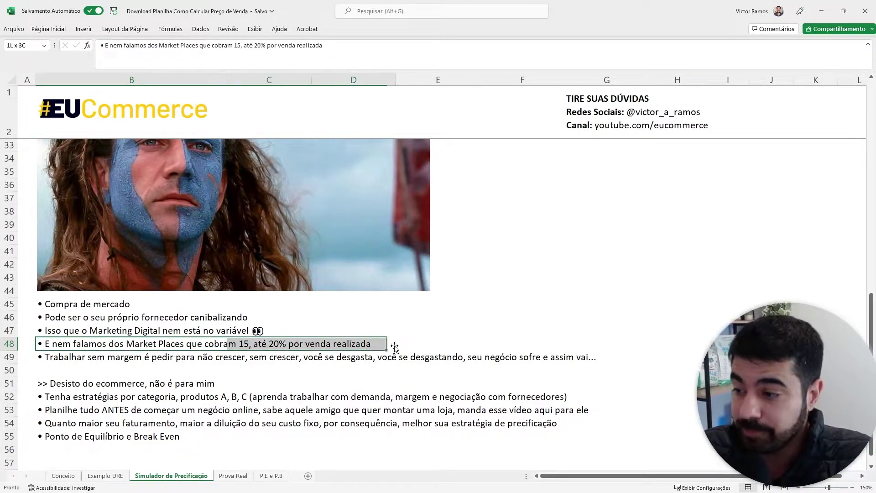
{"action": "left_click_drag", "start_coordinate": [118, 349], "coordinate": [346, 344]}
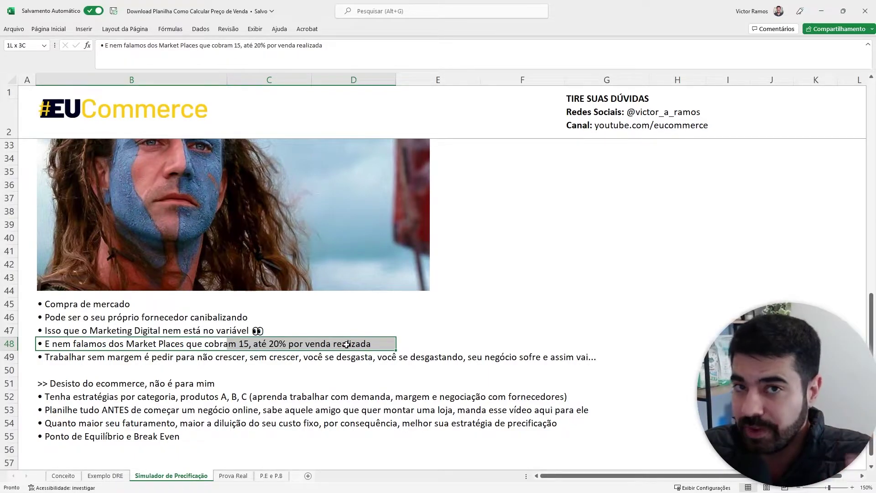
{"action": "scroll", "coordinate": [263, 336], "scroll_direction": "up", "scroll_amount": 10}
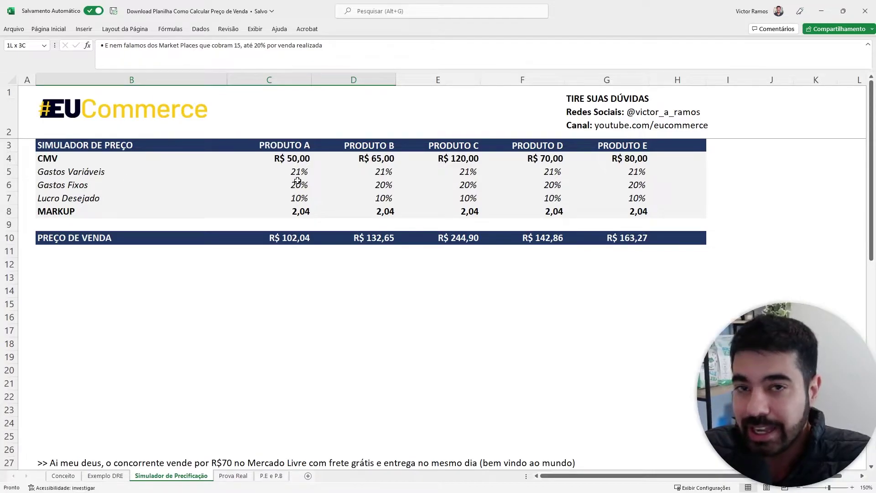
Step: Highlight the note about working without margin across its full width and relate it to the simulator's sale prices
{"action": "scroll", "coordinate": [299, 213], "scroll_direction": "down", "scroll_amount": 10}
{"action": "left_click", "coordinate": [82, 359]}
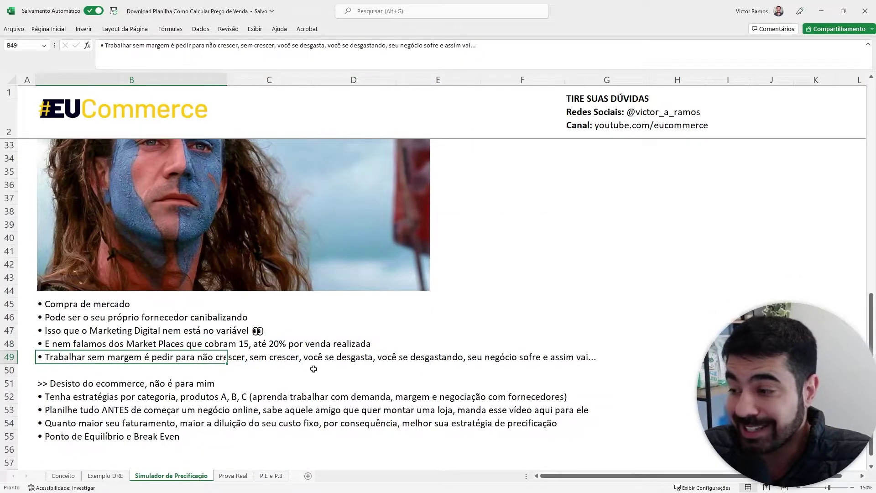
{"action": "left_click", "coordinate": [596, 355], "text": "shift"}
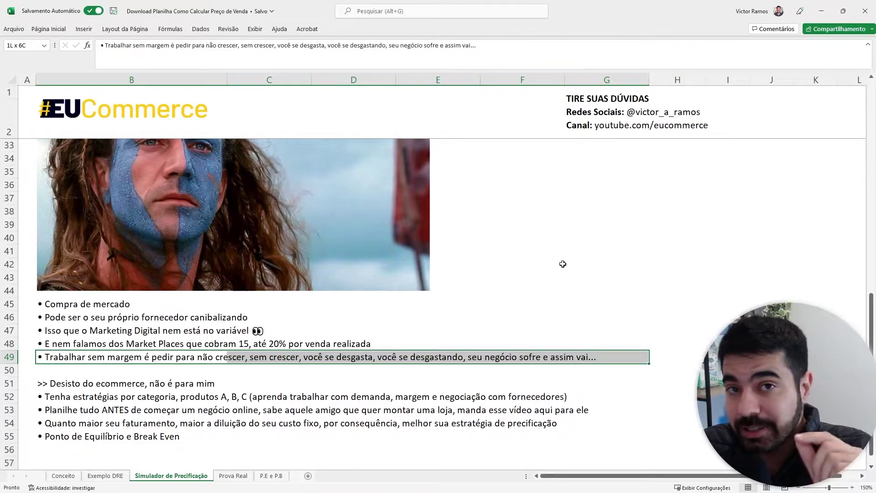
{"action": "scroll", "coordinate": [566, 262], "scroll_direction": "up", "scroll_amount": 10}
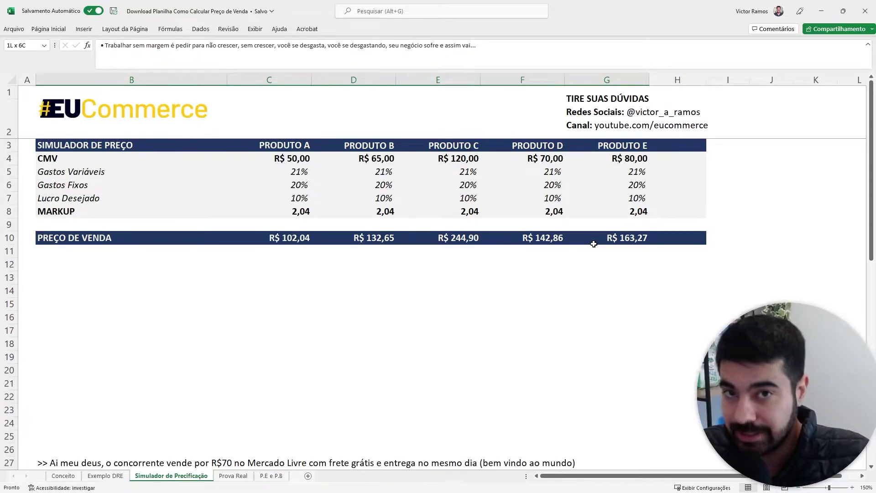
Step: Read the "Desisto do ecommerce" section, highlighting the category strategies note and selecting the one about planning before starting an online business
{"action": "scroll", "coordinate": [513, 269], "scroll_direction": "down", "scroll_amount": 11}
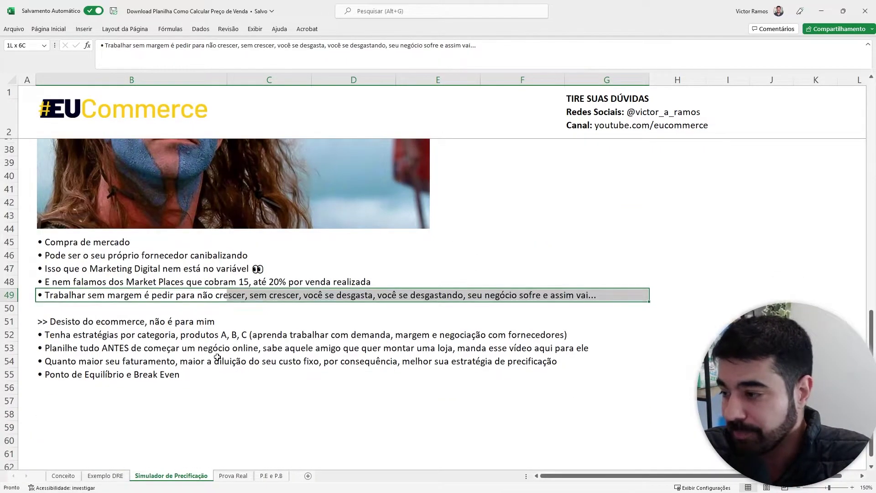
{"action": "scroll", "coordinate": [218, 357], "scroll_direction": "down", "scroll_amount": 1}
{"action": "left_click", "coordinate": [205, 264]}
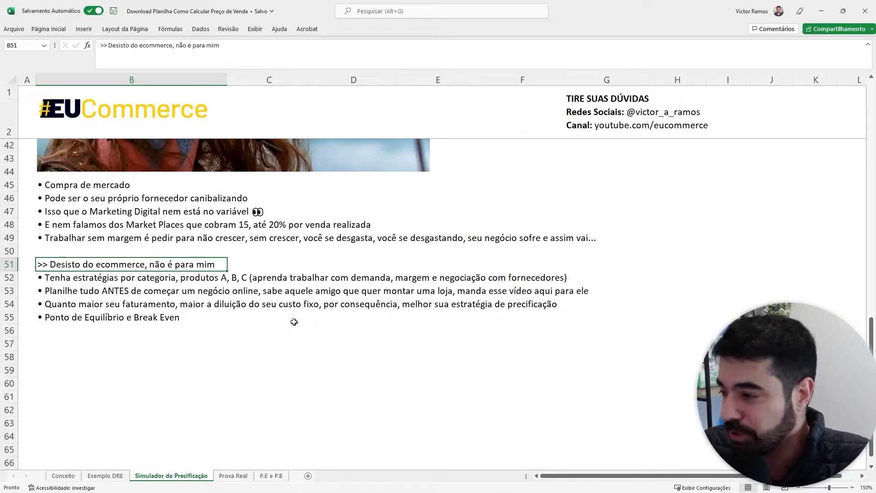
{"action": "left_click", "coordinate": [83, 277]}
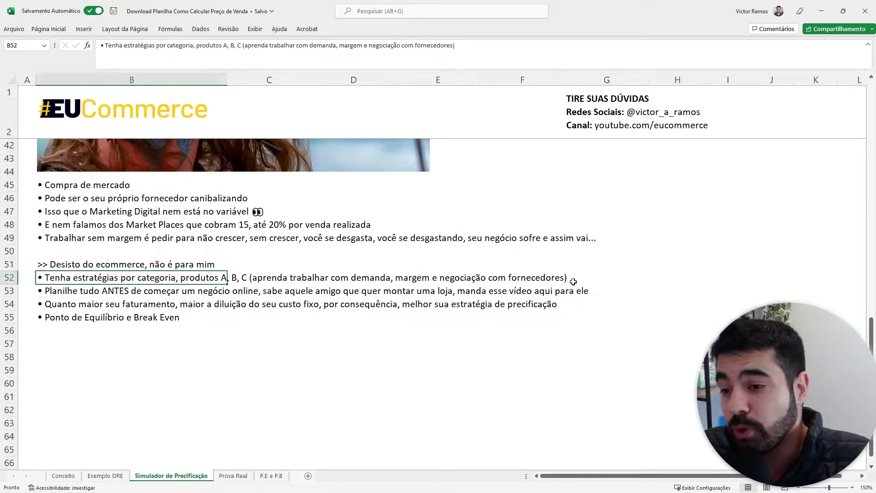
{"action": "left_click_drag", "start_coordinate": [573, 282], "coordinate": [585, 280]}
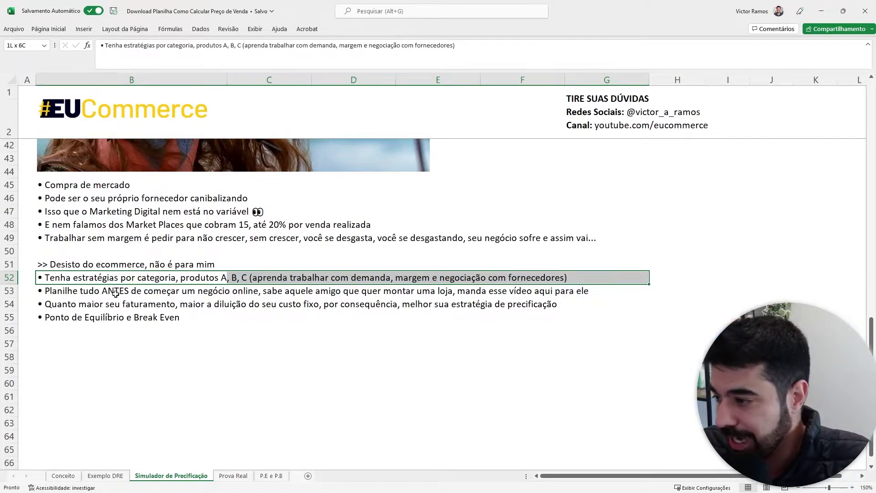
{"action": "left_click", "coordinate": [66, 290]}
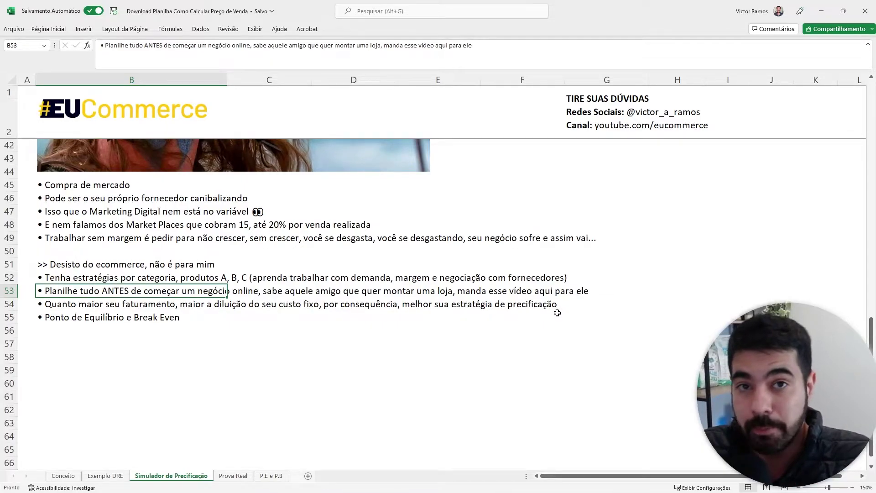
Step: Relate the note on revenue diluting fixed cost to the simulator table, and select the Ponto de Equilíbrio e Break Even note
{"action": "left_click", "coordinate": [68, 305]}
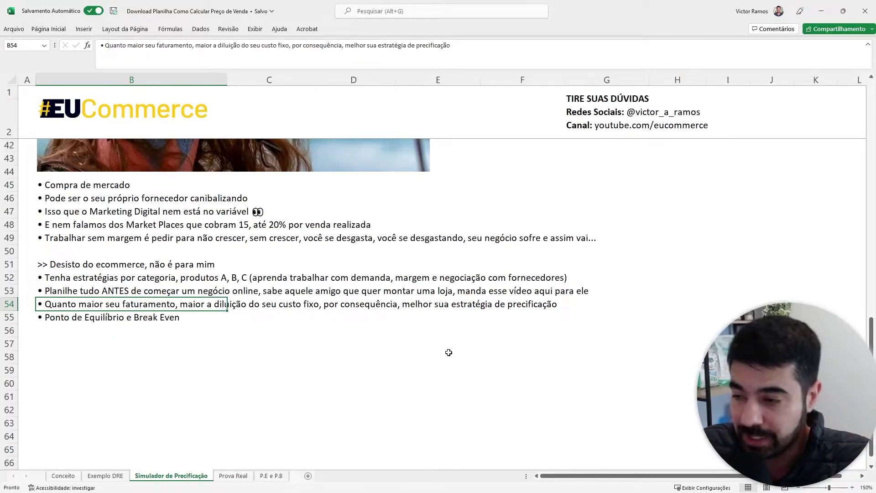
{"action": "scroll", "coordinate": [501, 355], "scroll_direction": "up", "scroll_amount": 13}
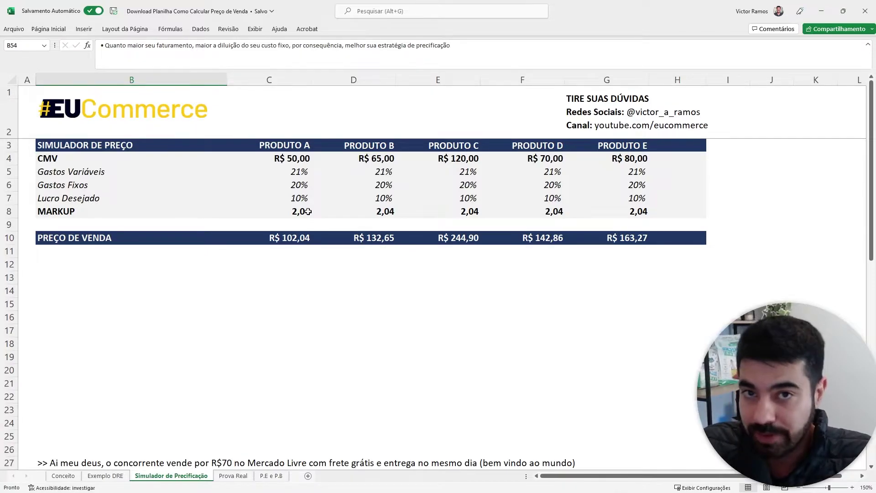
{"action": "scroll", "coordinate": [320, 260], "scroll_direction": "down", "scroll_amount": 13}
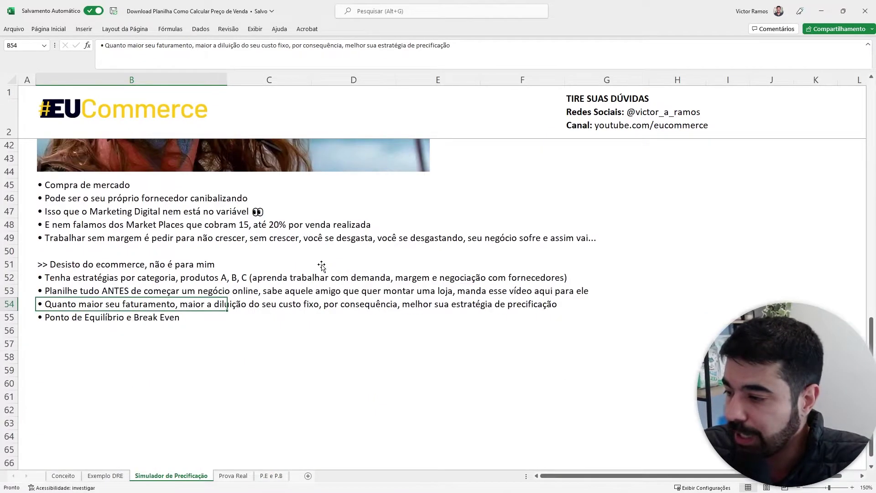
{"action": "left_click", "coordinate": [115, 320]}
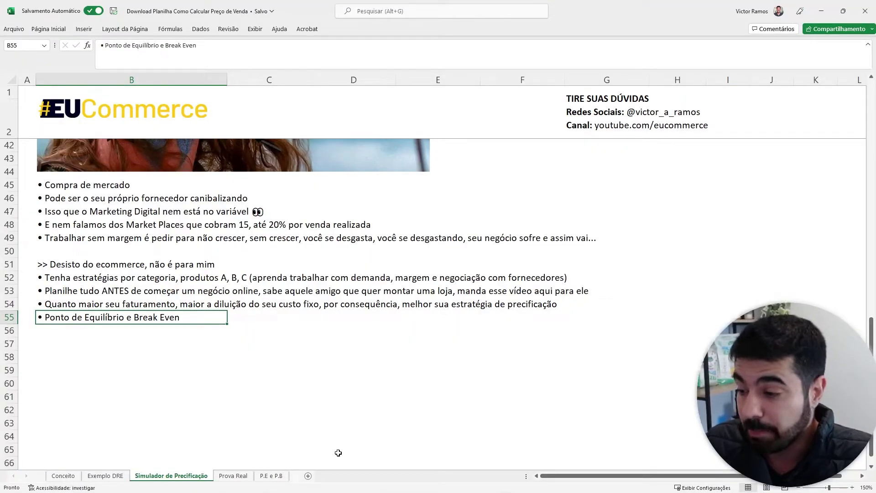
Step: On the Prova Real sheet, check Produto A's Gastos Variáveis, Gastos Fixos, CMV, % Lucro Líquido and Resultado formulas
{"action": "left_click", "coordinate": [234, 476]}
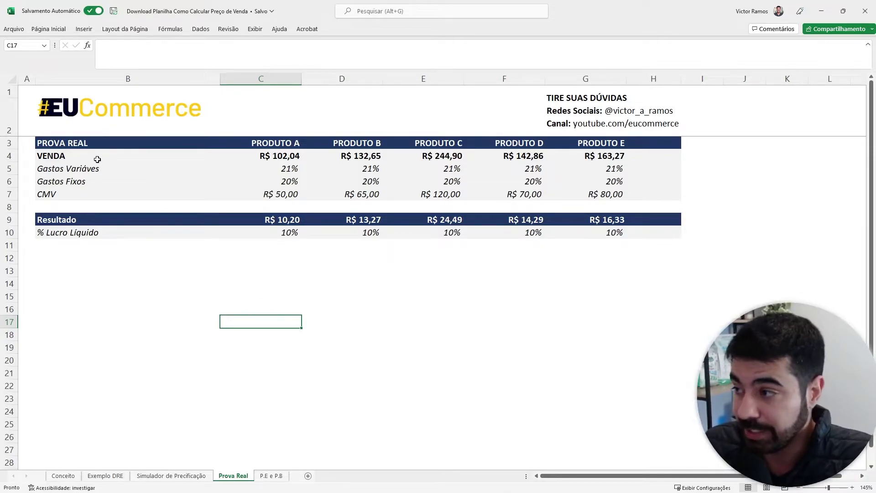
{"action": "left_click", "coordinate": [288, 169]}
{"action": "left_click", "coordinate": [290, 182]}
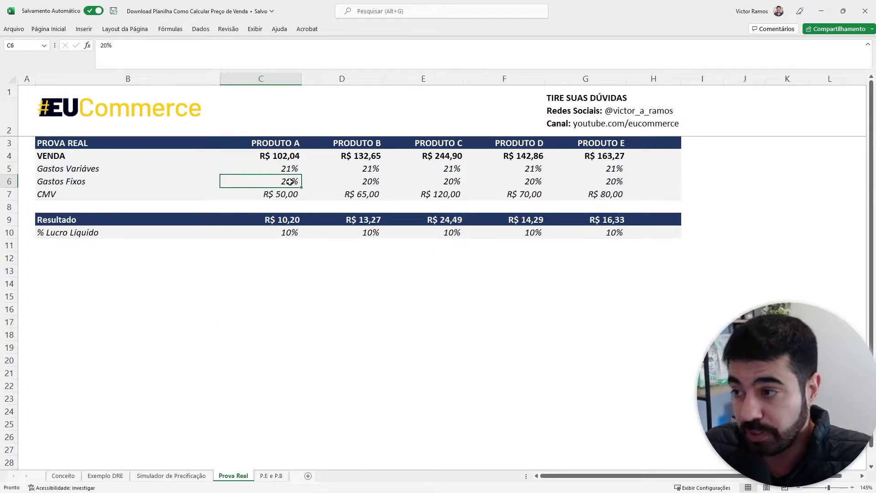
{"action": "left_click", "coordinate": [287, 195]}
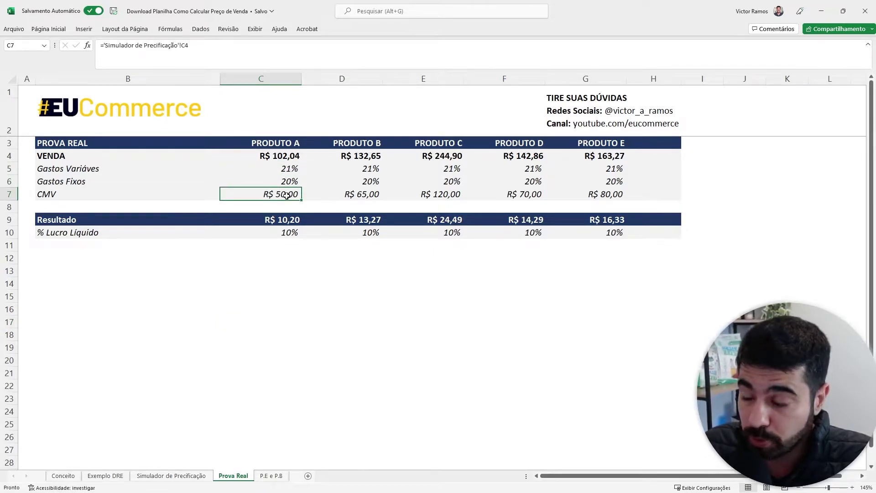
{"action": "left_click", "coordinate": [75, 233]}
{"action": "left_click", "coordinate": [288, 234]}
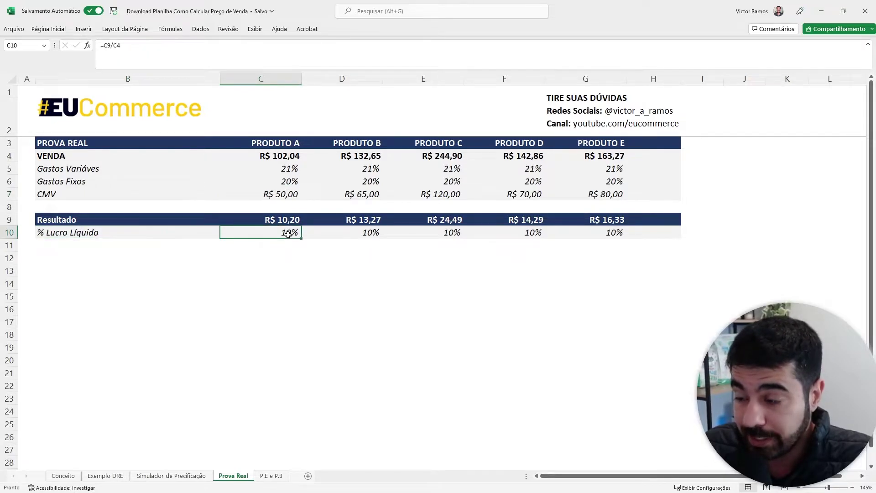
{"action": "left_click", "coordinate": [287, 222]}
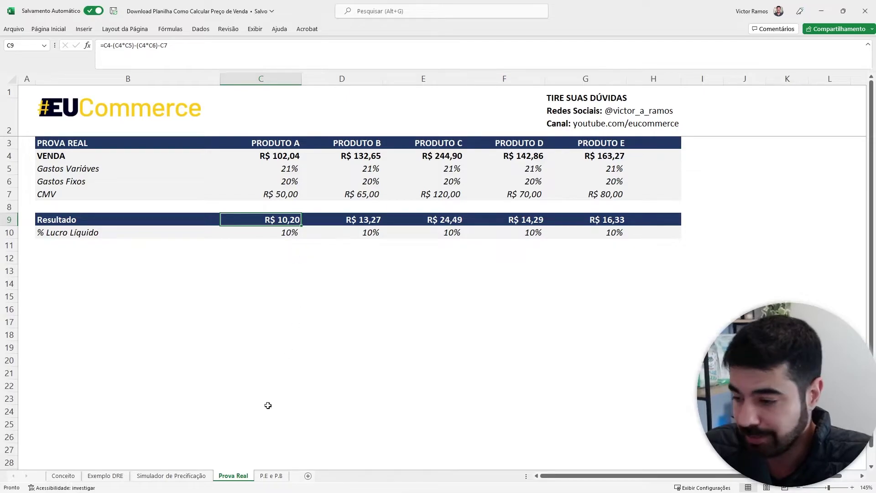
Step: On the P.E e P.B sheet, review the variable cost items, the Margem de Contribuição formula and the Gastos Fixos with their items
{"action": "left_click", "coordinate": [271, 477]}
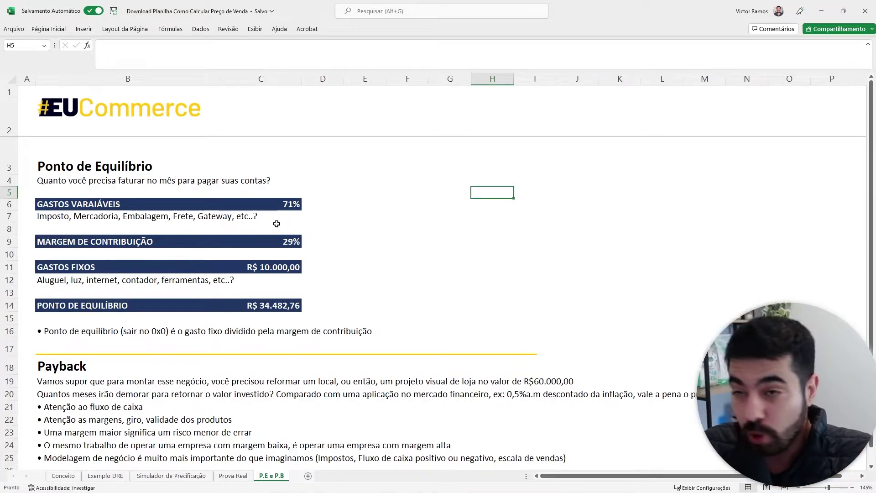
{"action": "left_click", "coordinate": [54, 220]}
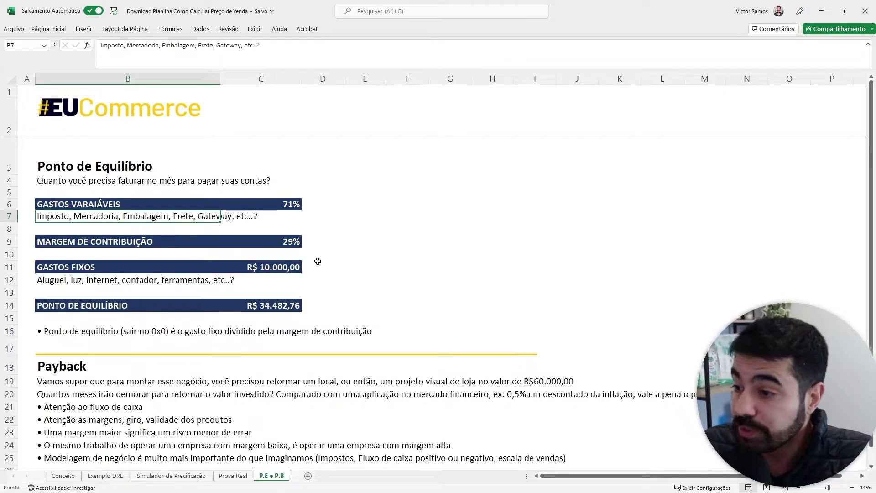
{"action": "left_click", "coordinate": [287, 244]}
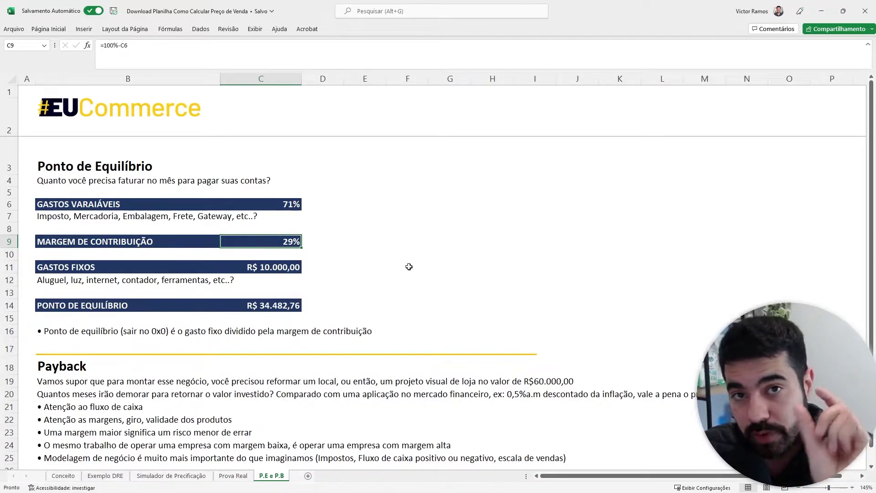
{"action": "left_click", "coordinate": [268, 267]}
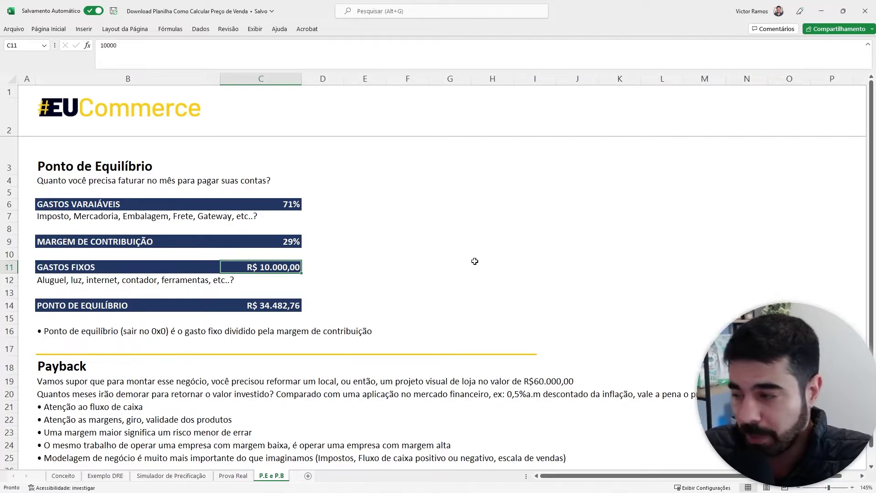
{"action": "left_click", "coordinate": [65, 285]}
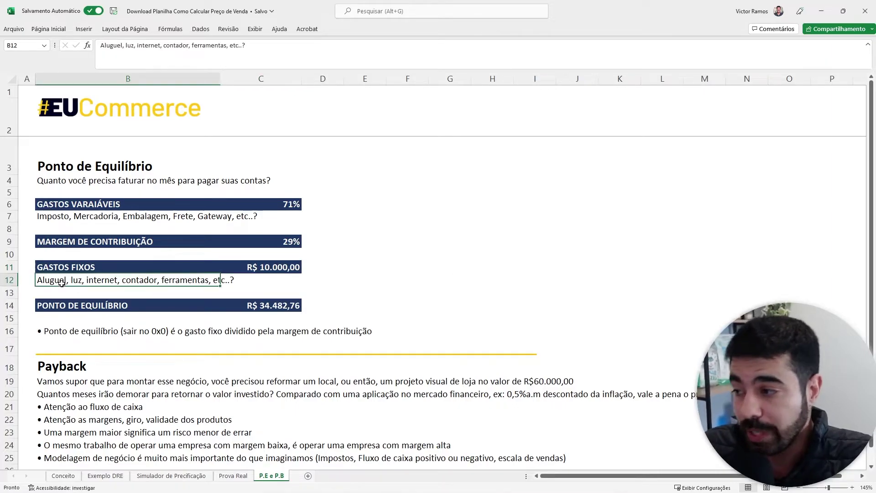
{"action": "left_click", "coordinate": [291, 269]}
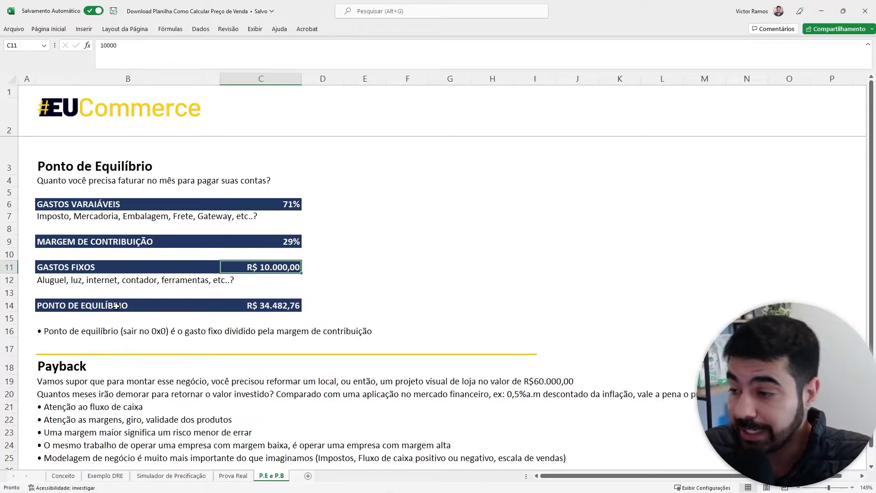
Step: Inspect the cells referenced by the Ponto de Equilíbrio formula and select the note explaining the break-even calculation
{"action": "left_click", "coordinate": [276, 305]}
{"action": "double_click", "coordinate": [276, 306]}
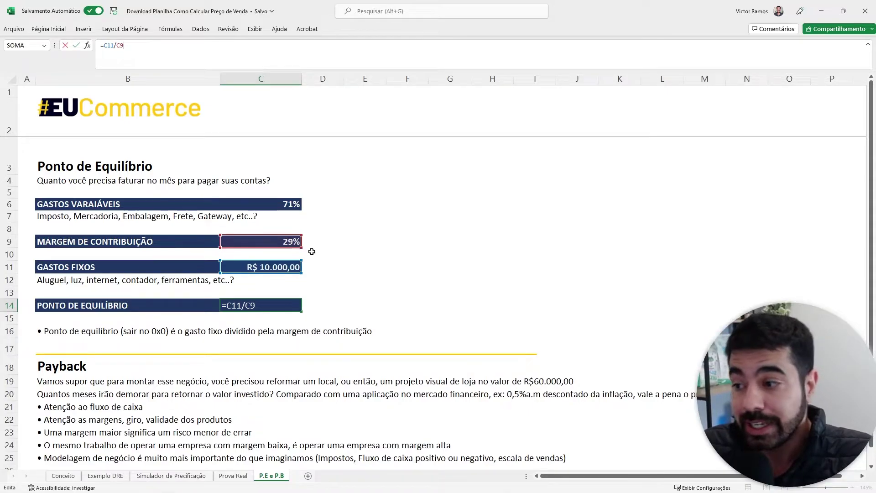
{"action": "key", "text": "Return"}
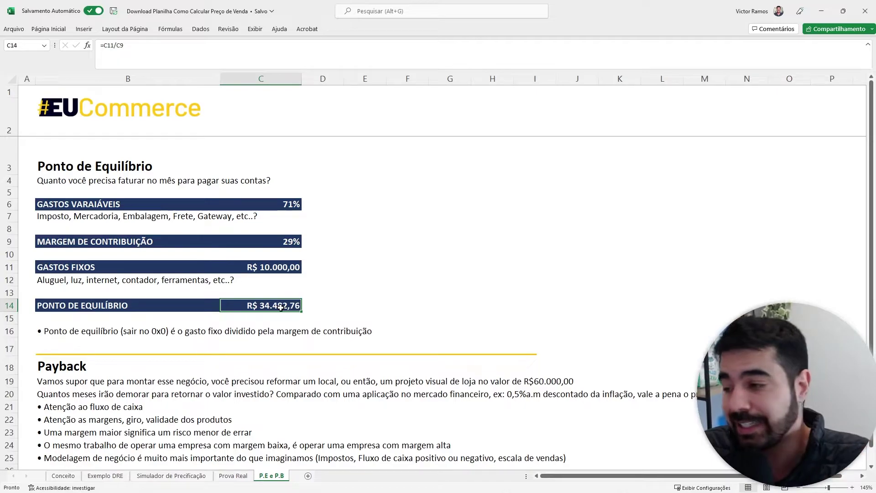
{"action": "left_click", "coordinate": [68, 333]}
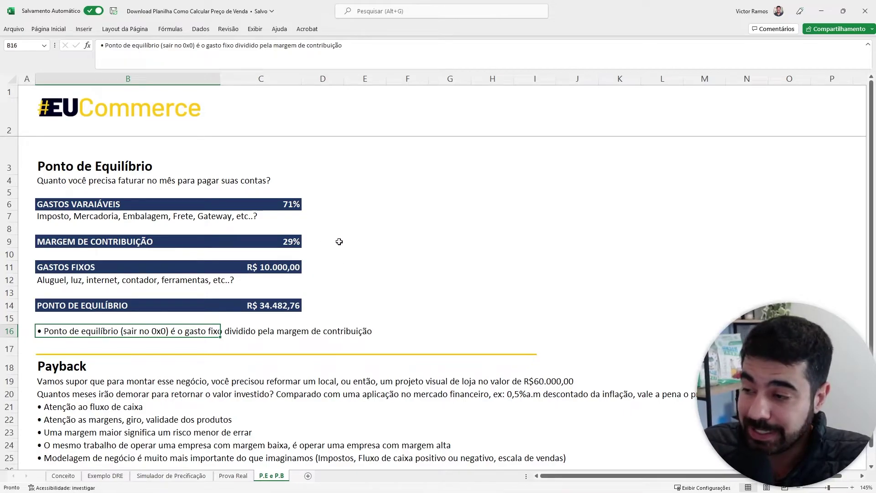
Step: Open the calculator over the P.E e P.B sheet and add 3000 to the 10000 of Gastos Fixos
{"action": "left_click", "coordinate": [371, 256]}
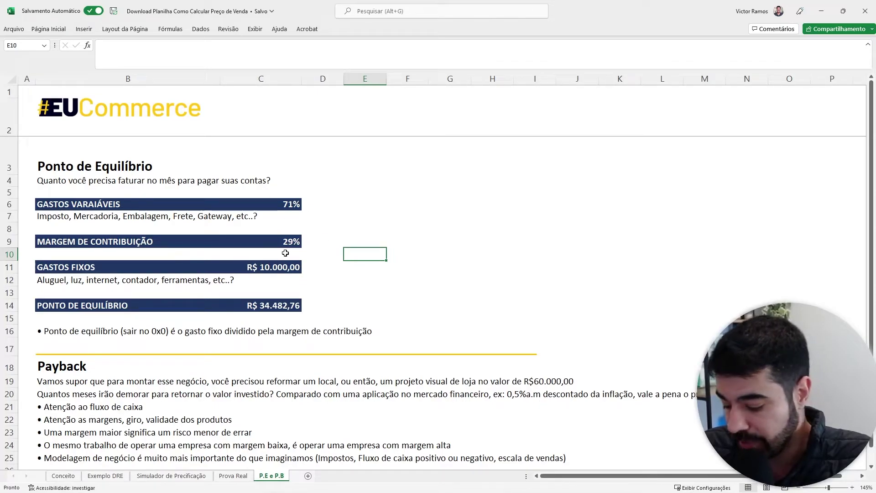
{"action": "key", "text": "XF86Calculator"}
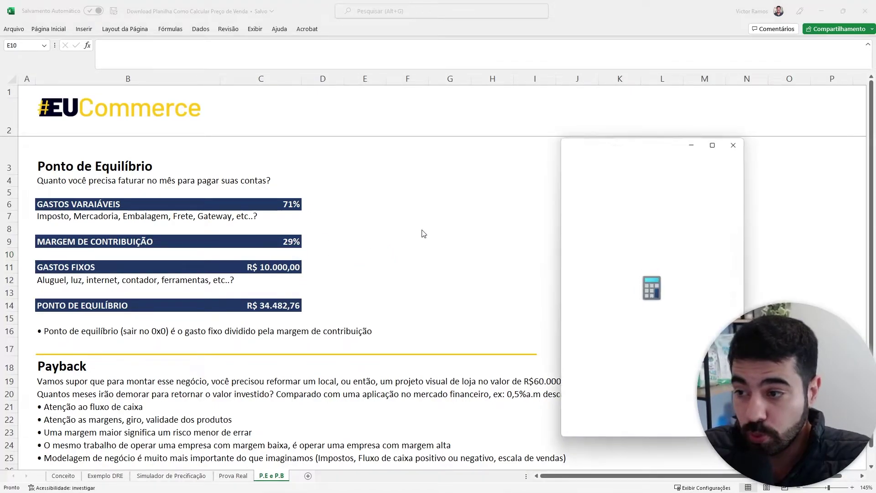
{"action": "left_click_drag", "start_coordinate": [644, 147], "coordinate": [436, 116]}
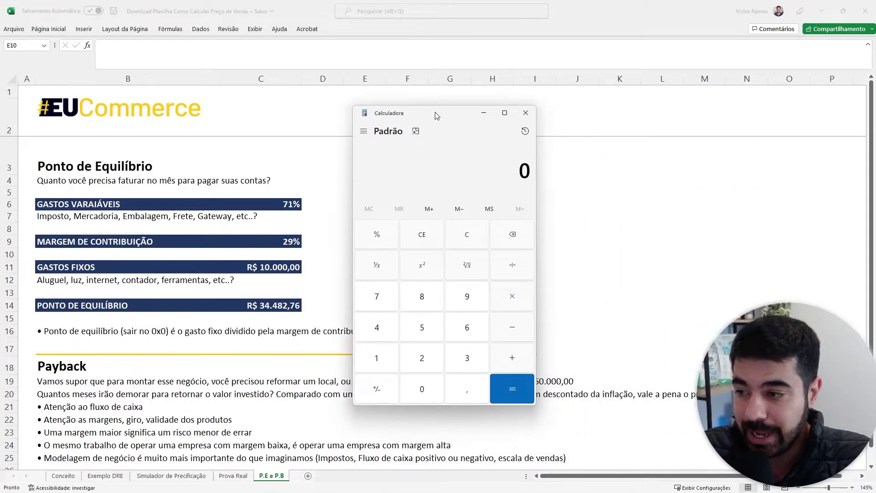
{"action": "type", "text": "10000 + "}
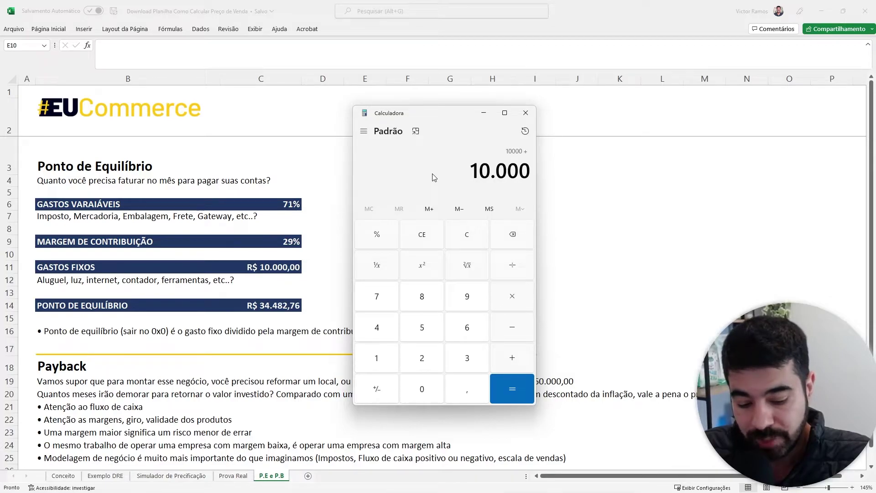
{"action": "type", "text": "3.000"}
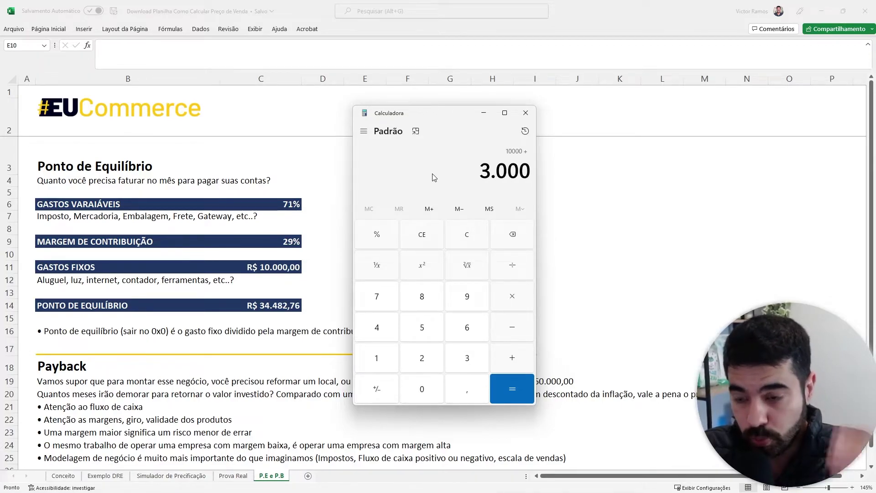
{"action": "key", "text": "Return"}
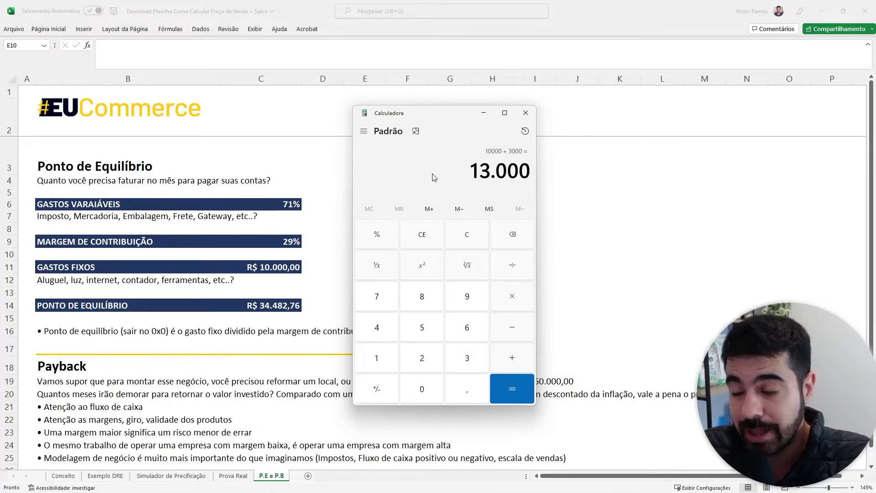
Step: Divide the sum by the contribution margin of 0,29, highlight the result up to two decimals, and clear the calculator
{"action": "key", "text": "slash"}
{"action": "type", "text": "0,029"}
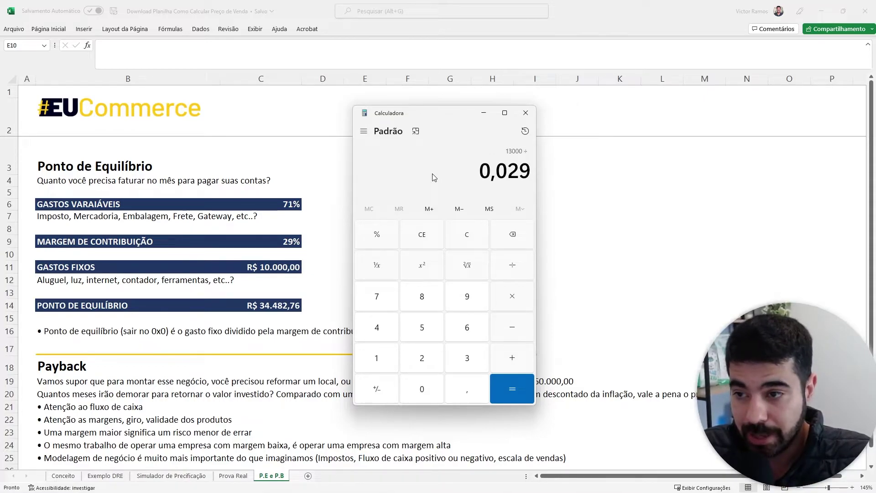
{"action": "key", "text": "BackSpace"}
{"action": "key", "text": "BackSpace"}
{"action": "type", "text": "29"}
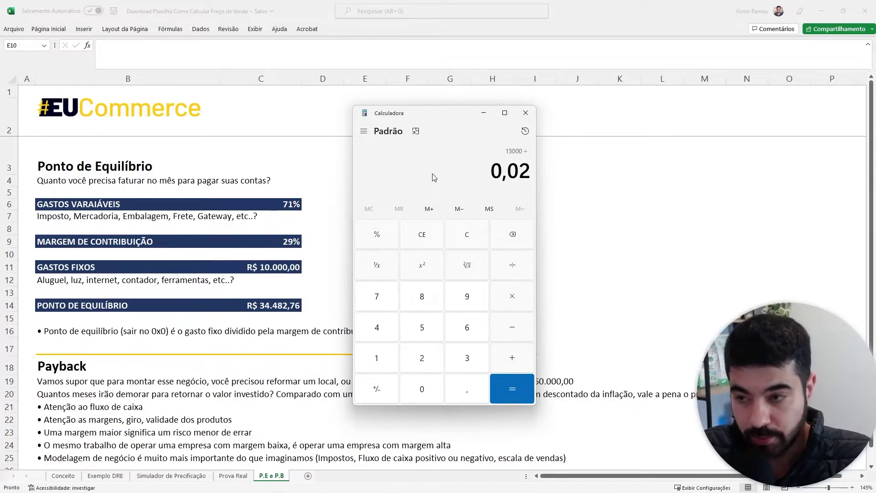
{"action": "key", "text": "BackSpace"}
{"action": "key", "text": "BackSpace"}
{"action": "key", "text": "BackSpace"}
{"action": "type", "text": "29"}
{"action": "key", "text": "Return"}
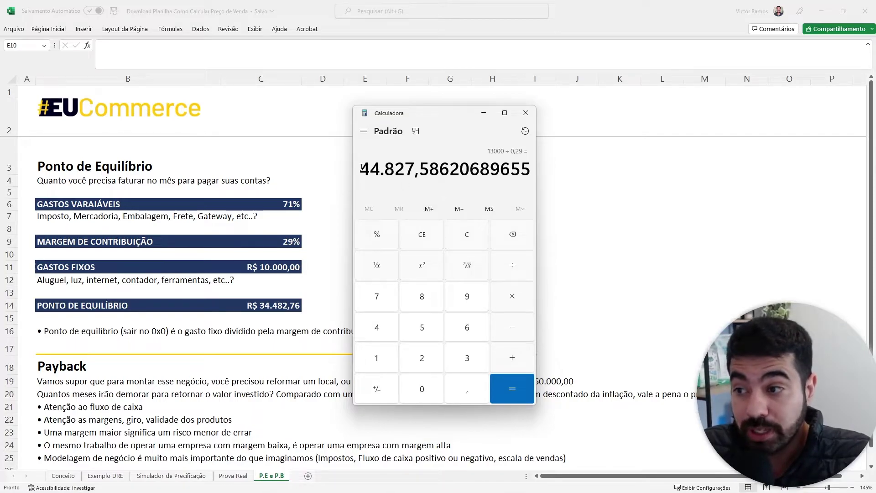
{"action": "left_click_drag", "start_coordinate": [369, 168], "coordinate": [440, 168]}
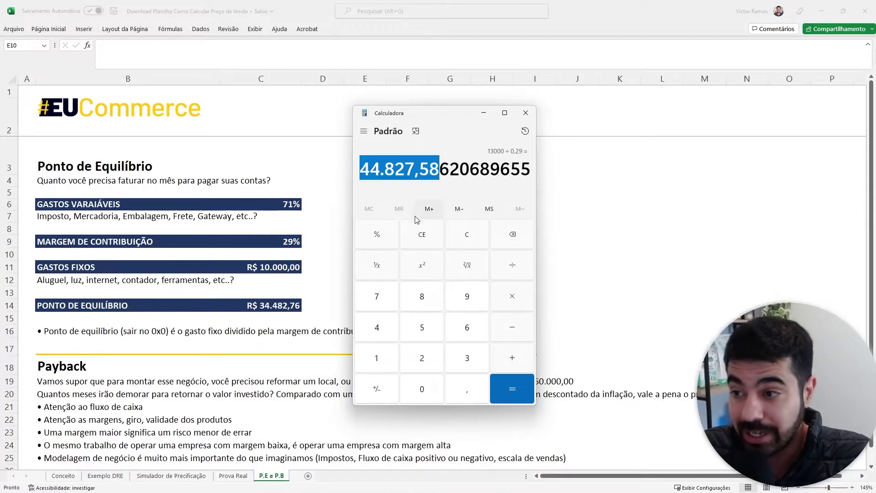
{"action": "left_click", "coordinate": [465, 235]}
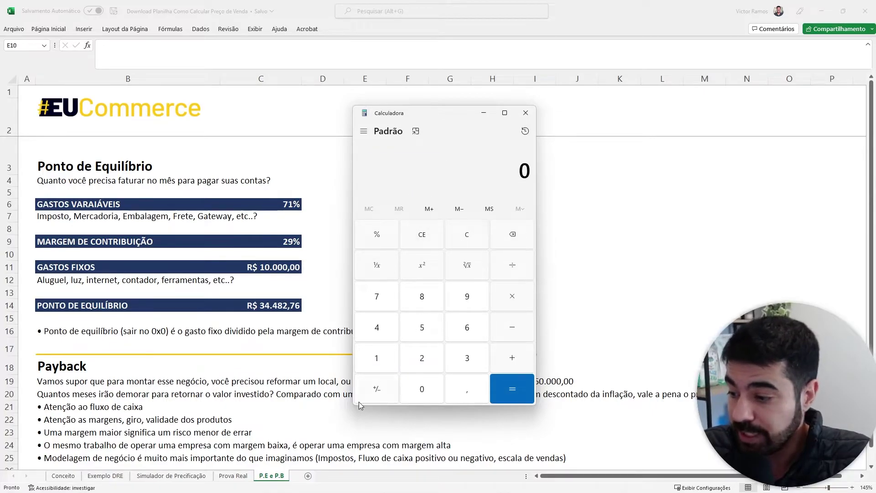
Step: On the Simulador de Precificação sheet, select the Preço de Venda values of Produto A to Produto E to check their average
{"action": "left_click", "coordinate": [170, 476]}
{"action": "scroll", "coordinate": [348, 391], "scroll_direction": "up", "scroll_amount": 13}
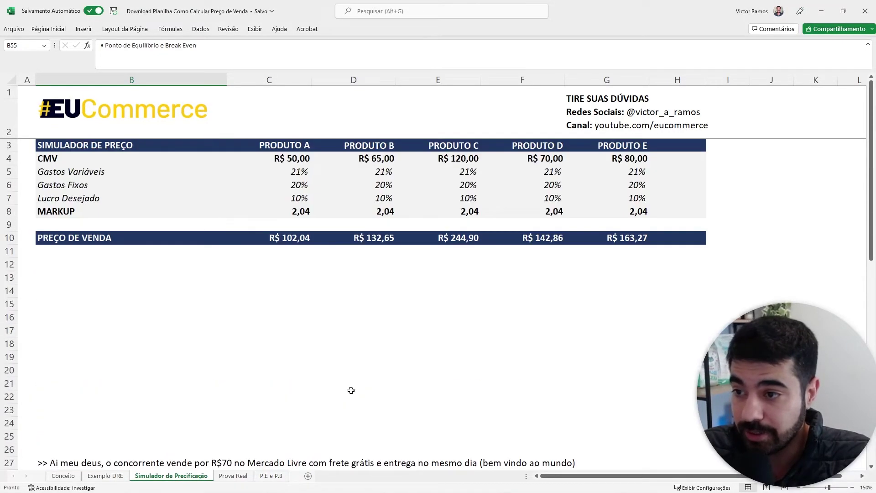
{"action": "left_click_drag", "start_coordinate": [283, 242], "coordinate": [610, 241]}
{"action": "key", "text": "alt+Tab"}
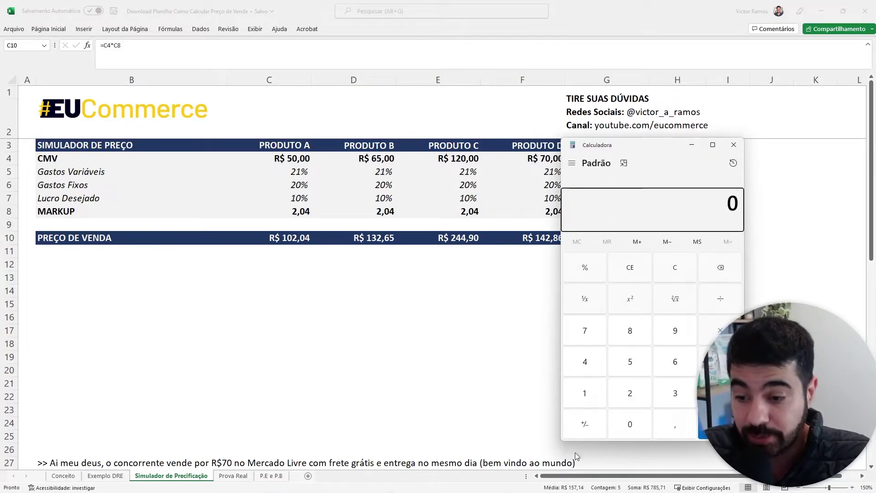
{"action": "key", "text": "alt+Tab"}
Step: Return to the P.E e P.B sheet and divide the break-even revenue of 34482,76 by the average price of 157 in the calculator
{"action": "left_click", "coordinate": [273, 476]}
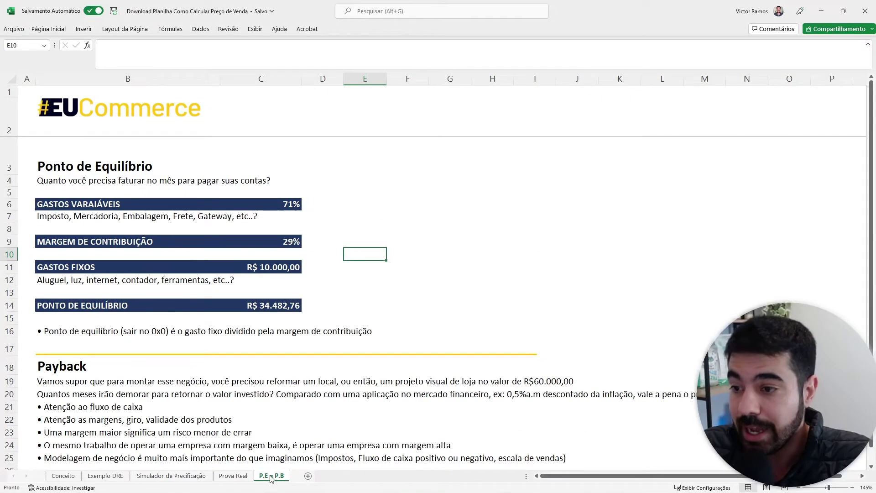
{"action": "mouse_move", "coordinate": [528, 482]}
{"action": "left_click", "coordinate": [510, 436]}
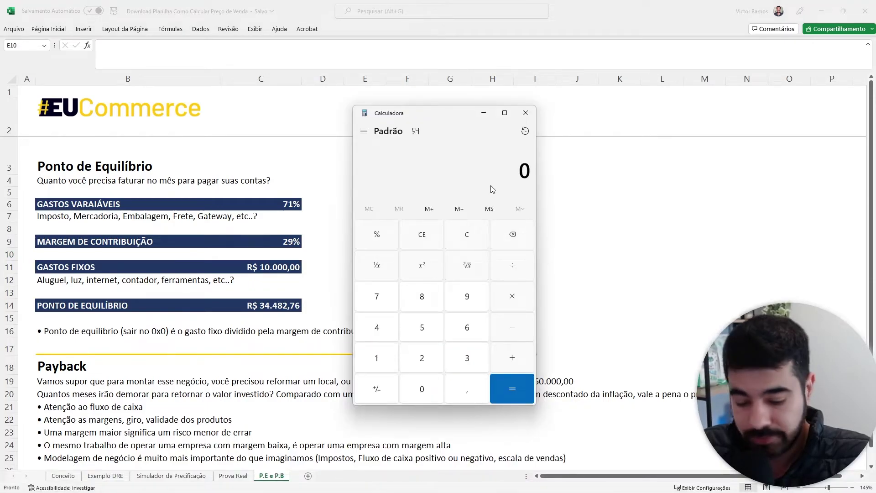
{"action": "type", "text": "34.482,76"}
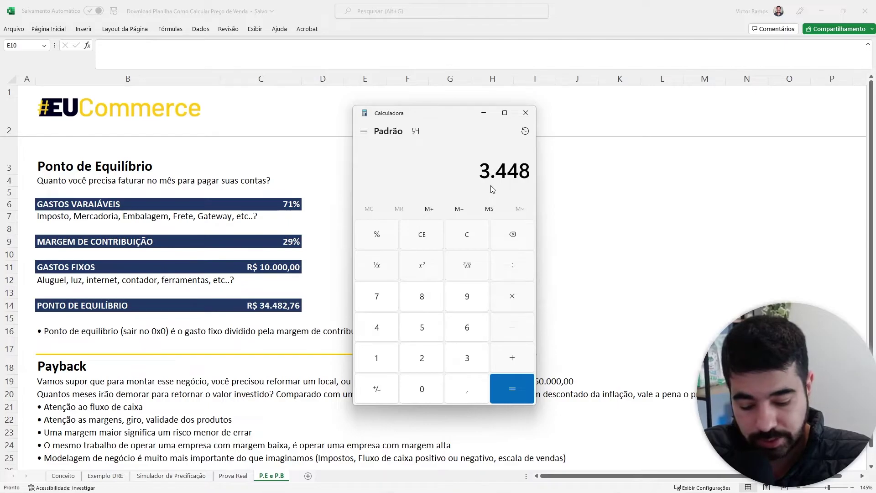
{"action": "key", "text": "slash"}
{"action": "type", "text": "157"}
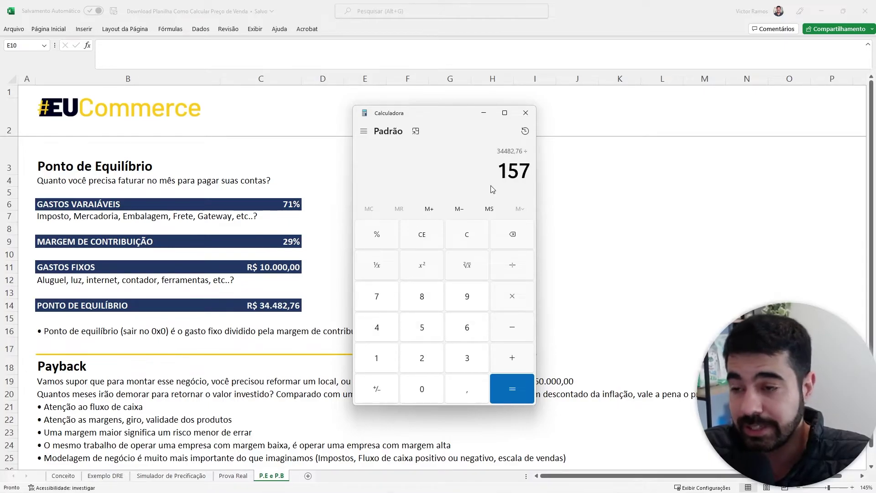
{"action": "key", "text": "Return"}
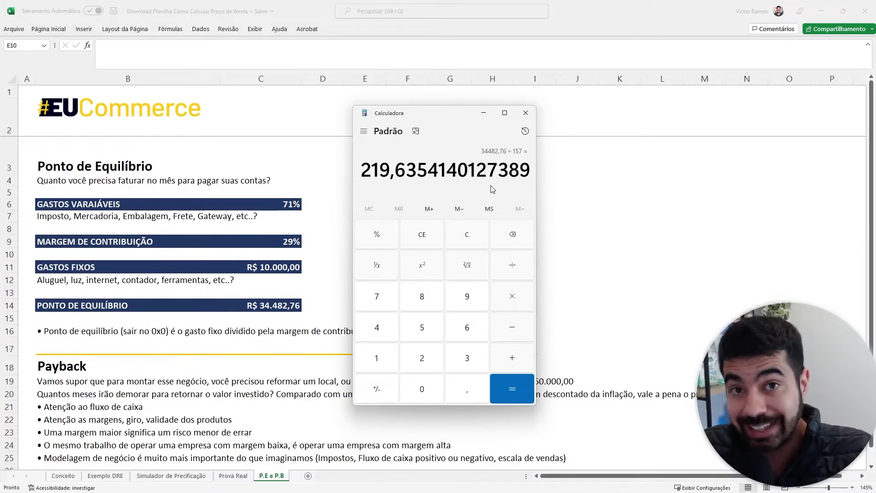
Step: Divide the resulting monthly sales quantity by 30 days, and clear and close the calculator
{"action": "key", "text": "slash"}
{"action": "type", "text": "30"}
{"action": "key", "text": "Return"}
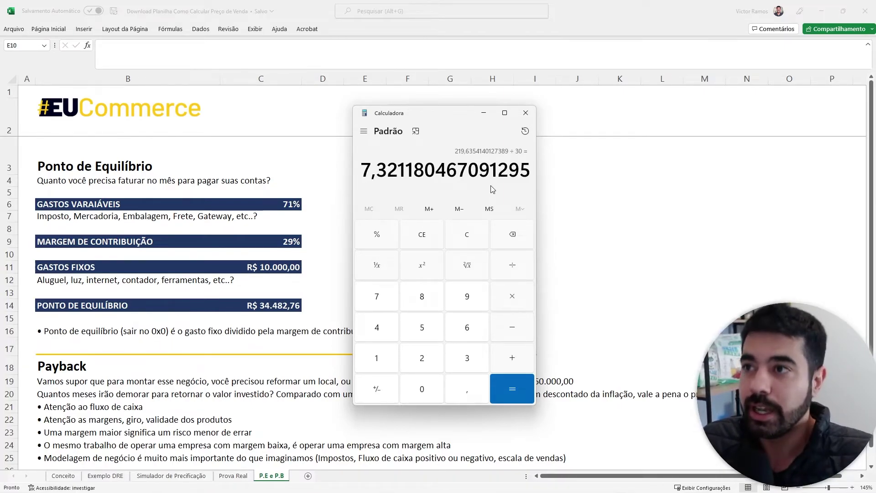
{"action": "left_click", "coordinate": [475, 243]}
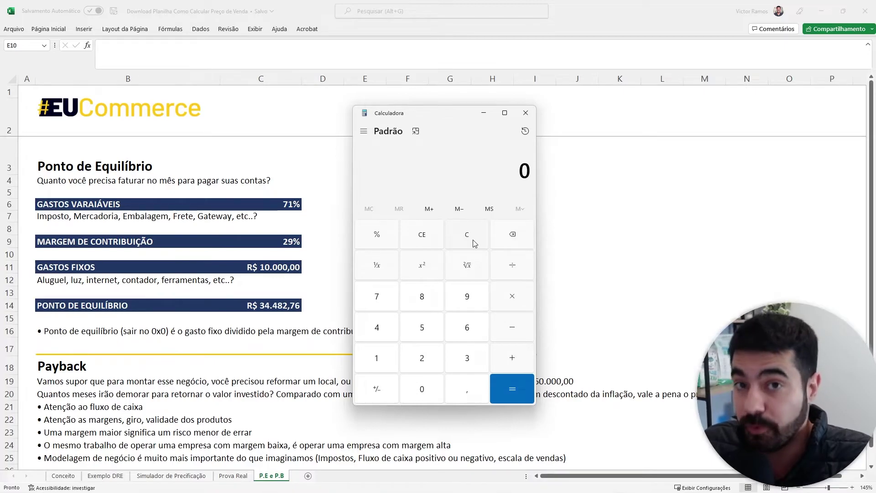
{"action": "left_click", "coordinate": [526, 112]}
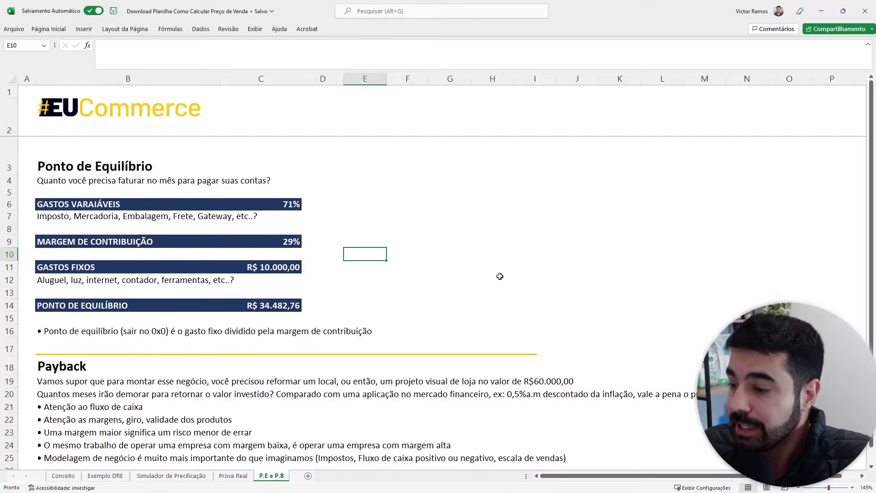
Step: Copy the TIRE SUAS DÚVIDAS contact block from the Prova Real header into the P.E e P.B header, starting at cell D1
{"action": "left_click", "coordinate": [231, 476]}
{"action": "left_click", "coordinate": [568, 98]}
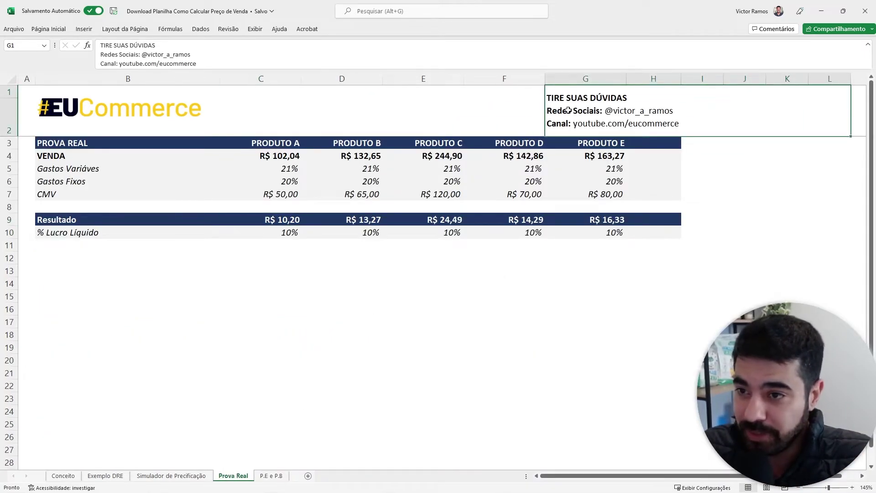
{"action": "key", "text": "ctrl+c"}
{"action": "left_click", "coordinate": [273, 476]}
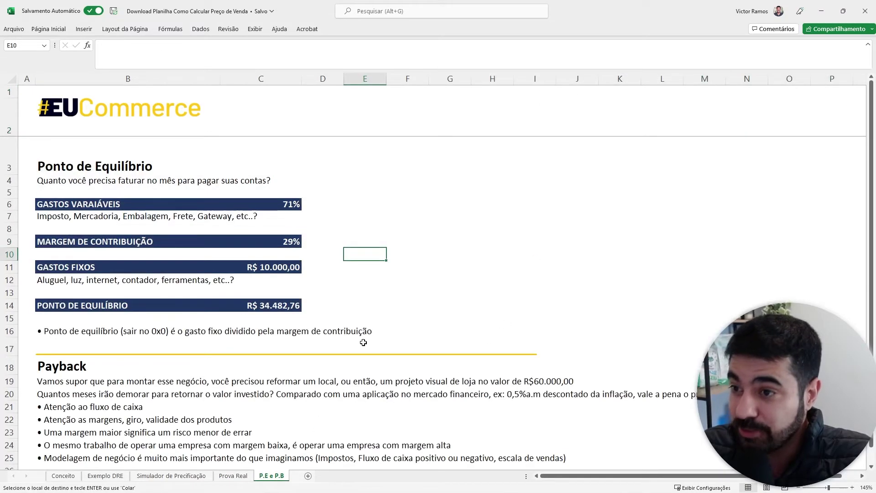
{"action": "key", "text": "ctrl+v"}
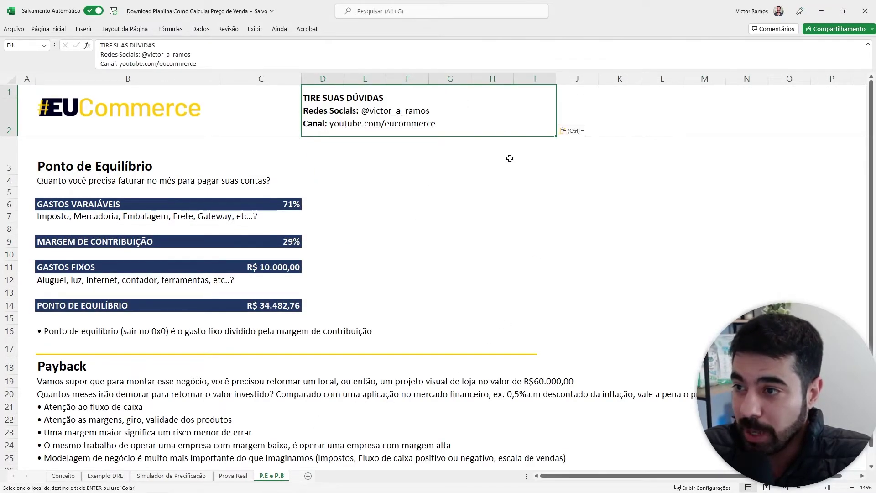
{"action": "left_click", "coordinate": [534, 179]}
{"action": "scroll", "coordinate": [534, 178], "scroll_direction": "down", "scroll_amount": 1}
{"action": "scroll", "coordinate": [534, 179], "scroll_direction": "up", "scroll_amount": 1}
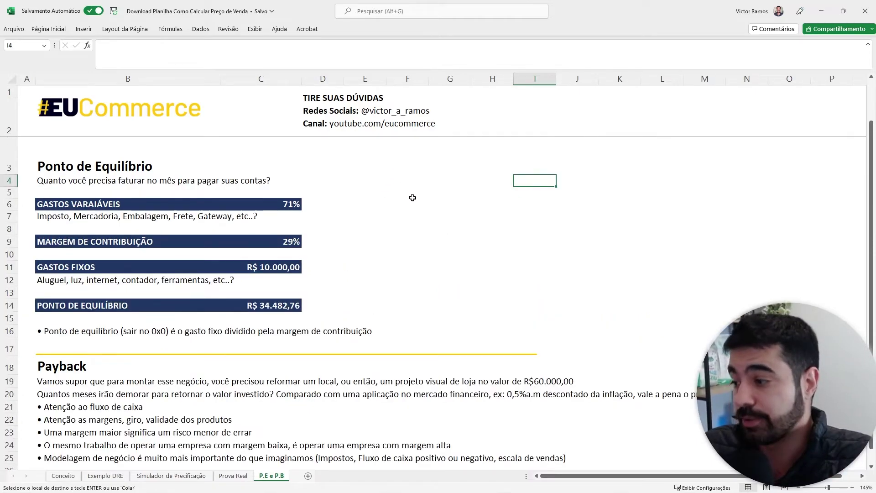
Step: Review the Payback example and its question on months to recover the investment, compared with a 0,5% a.m. financial application
{"action": "scroll", "coordinate": [412, 197], "scroll_direction": "down", "scroll_amount": 3}
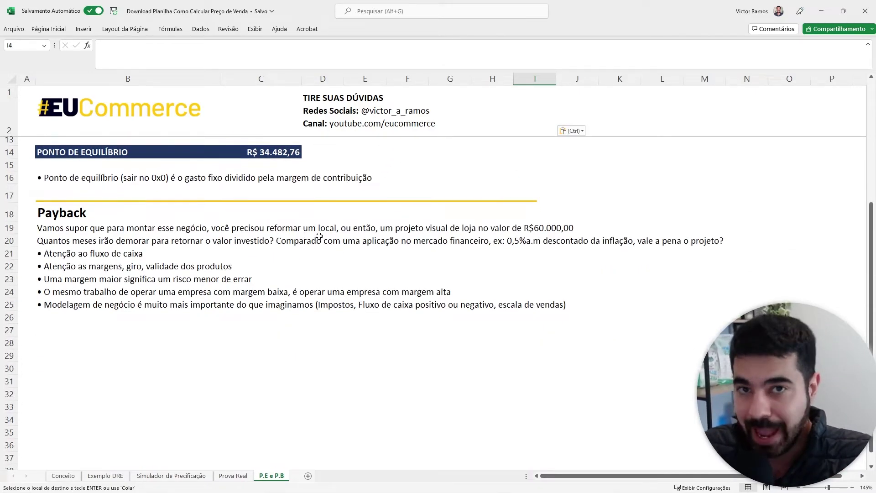
{"action": "scroll", "coordinate": [319, 237], "scroll_direction": "down", "scroll_amount": 1}
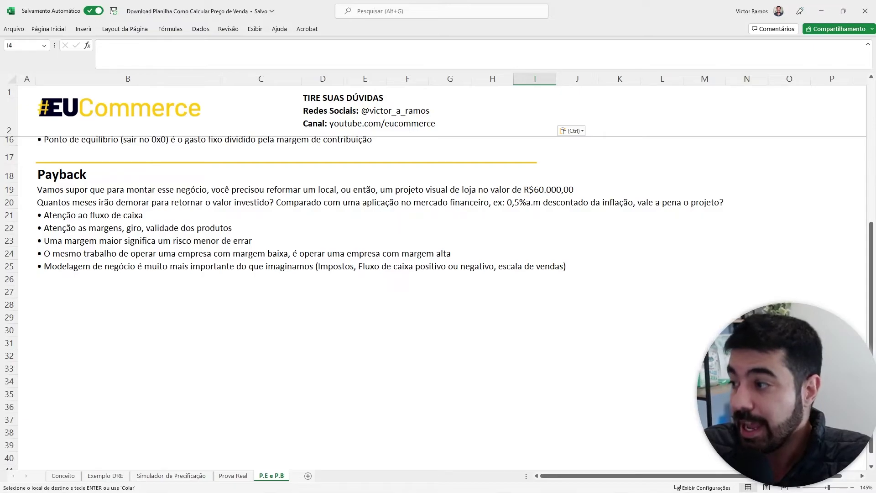
{"action": "left_click", "coordinate": [53, 204]}
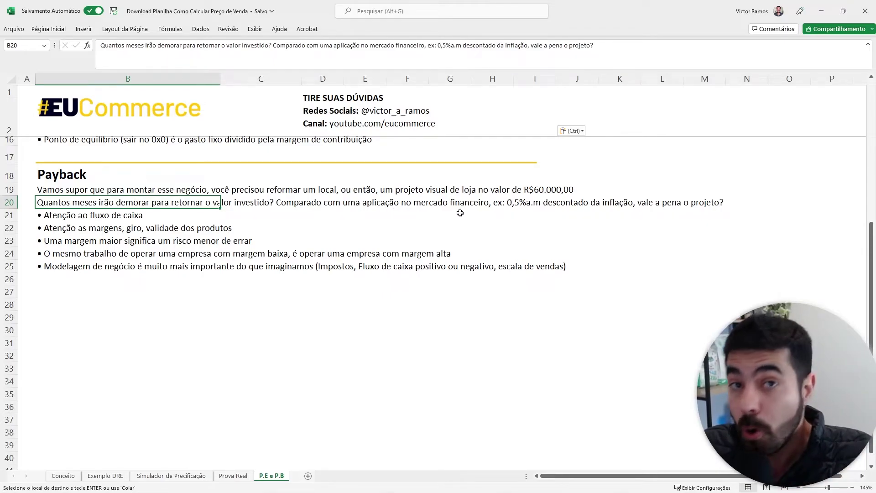
{"action": "left_click", "coordinate": [533, 205]}
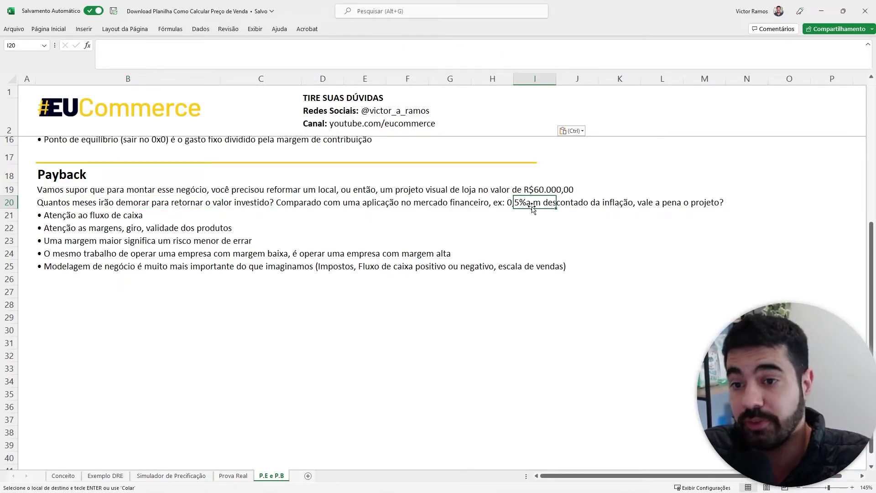
{"action": "left_click", "coordinate": [670, 207]}
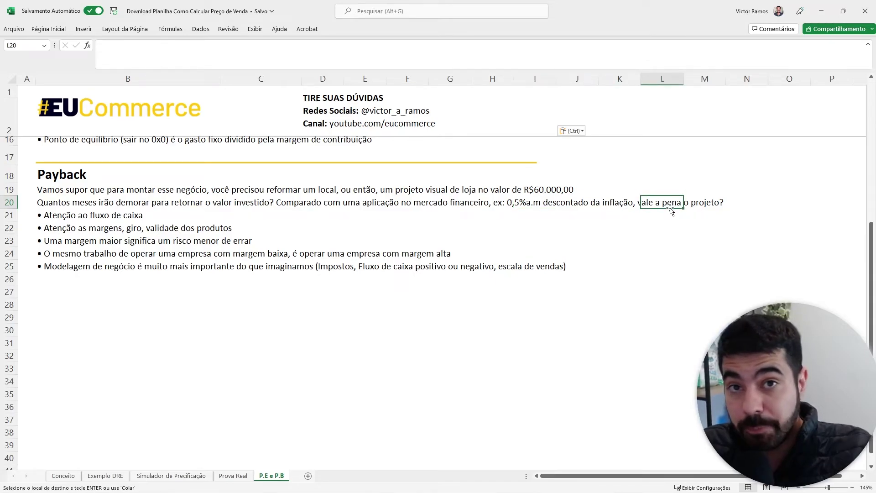
Step: Go through the Payback notes on cash flow, product margins and error risk, and select the full low-versus-high-margin note across B24:G24
{"action": "left_click", "coordinate": [80, 219]}
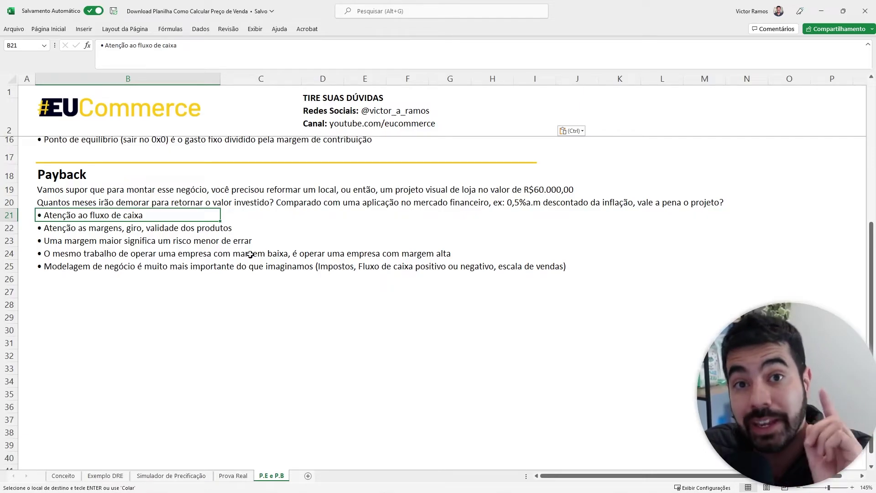
{"action": "key", "text": "Down"}
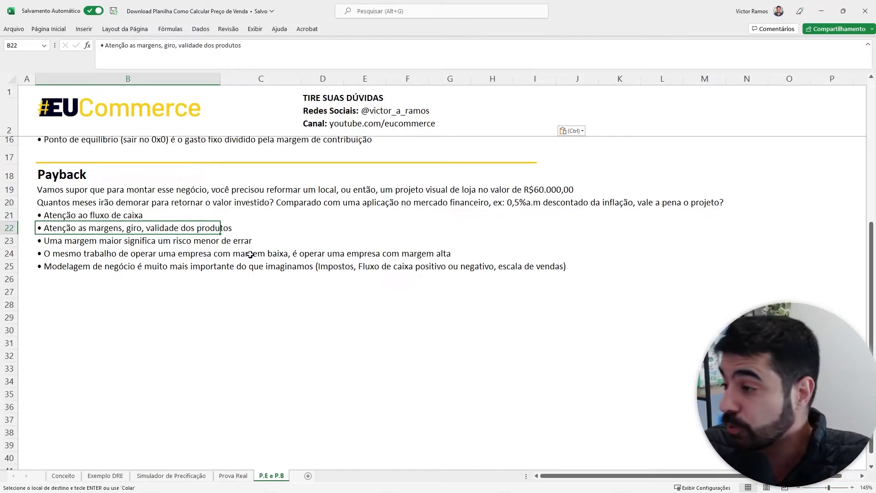
{"action": "key", "text": "Down"}
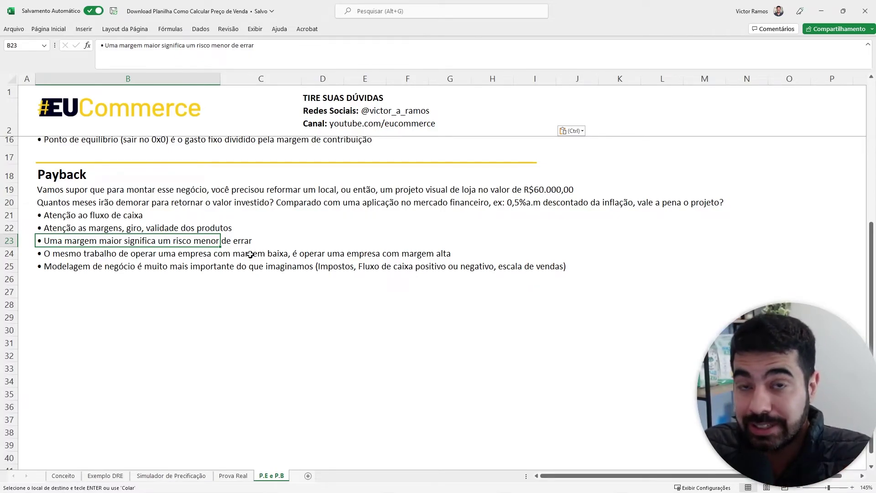
{"action": "key", "text": "Down"}
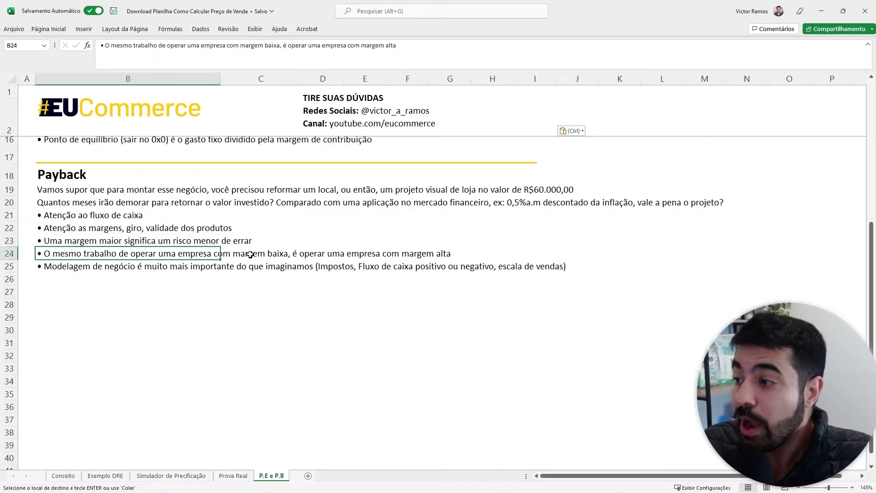
{"action": "key", "text": "shift+Right"}
{"action": "key", "text": "shift+Right"}
{"action": "key", "text": "shift+Right"}
{"action": "key", "text": "shift+Right"}
{"action": "key", "text": "shift+Right"}
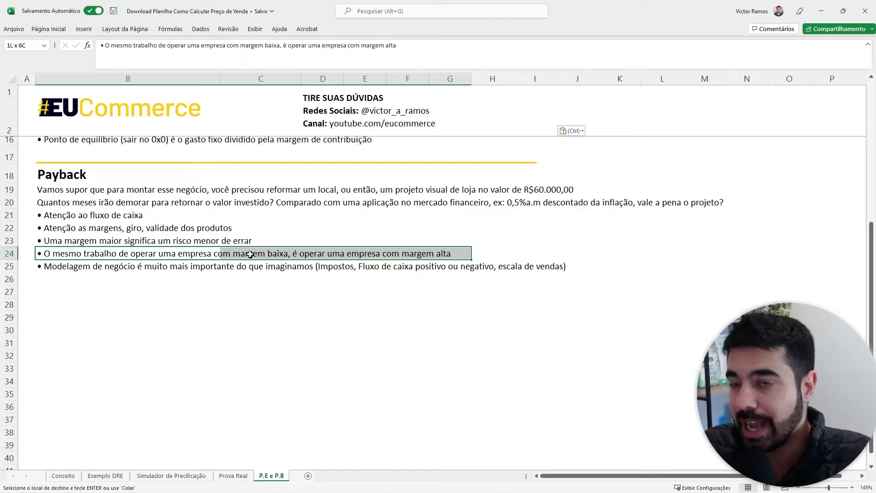
Step: Trace the last Payback note on business modelling across row 25, covering taxes, cash flow and sales scale
{"action": "key", "text": "Down"}
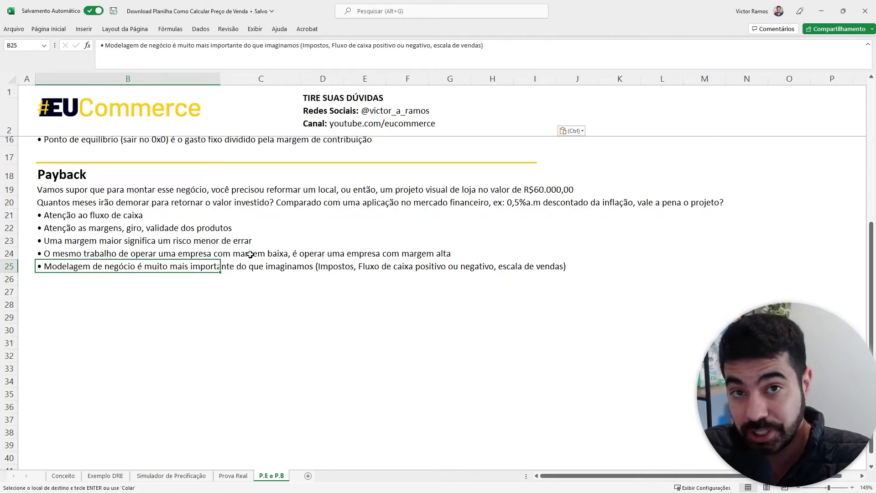
{"action": "key", "text": "Right"}
{"action": "key", "text": "Right"}
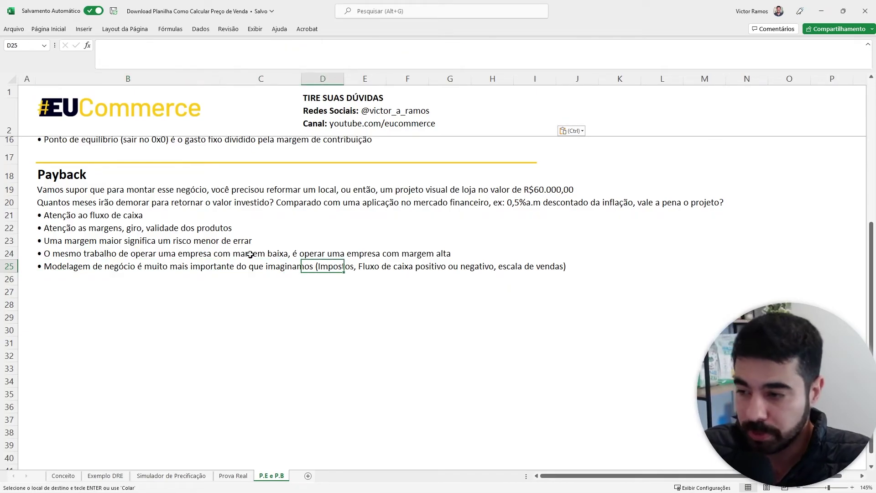
{"action": "key", "text": "Right"}
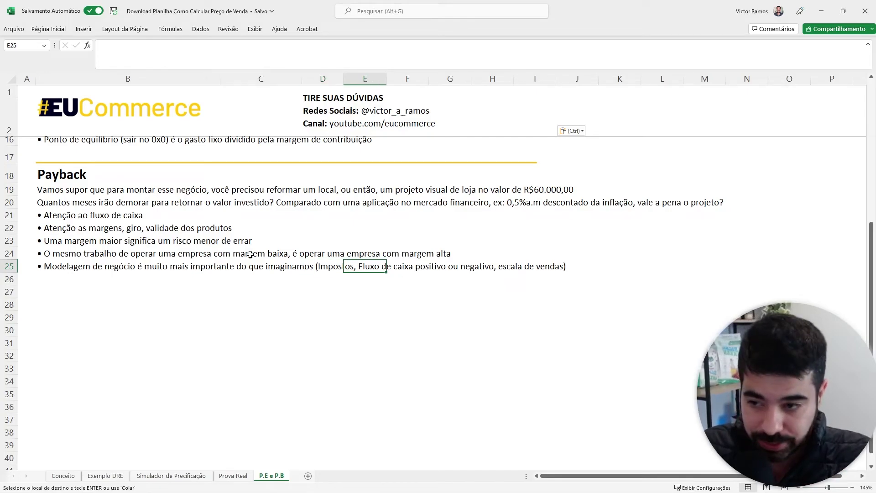
{"action": "key", "text": "Right"}
{"action": "key", "text": "Right"}
{"action": "key", "text": "Right"}
{"action": "key", "text": "Right"}
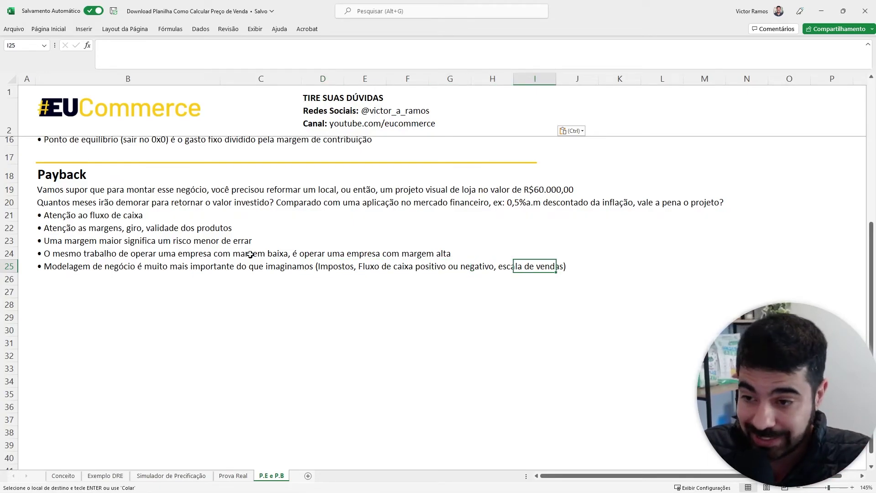
{"action": "key", "text": "Right"}
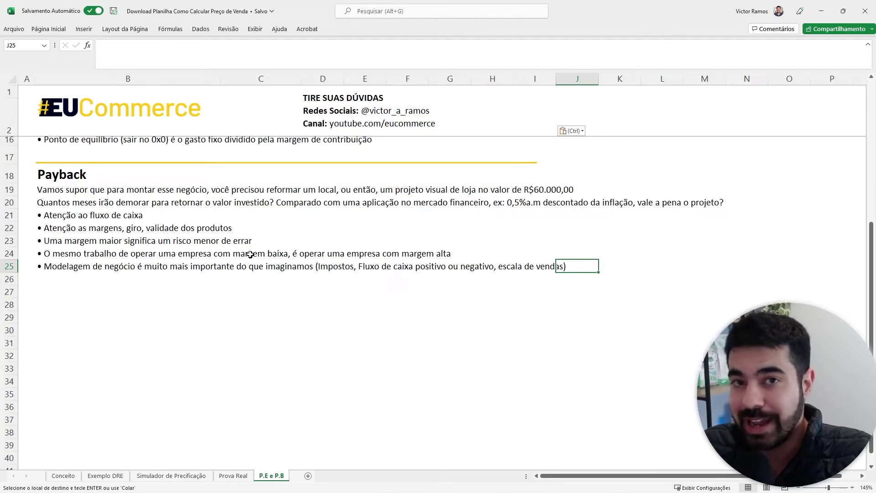